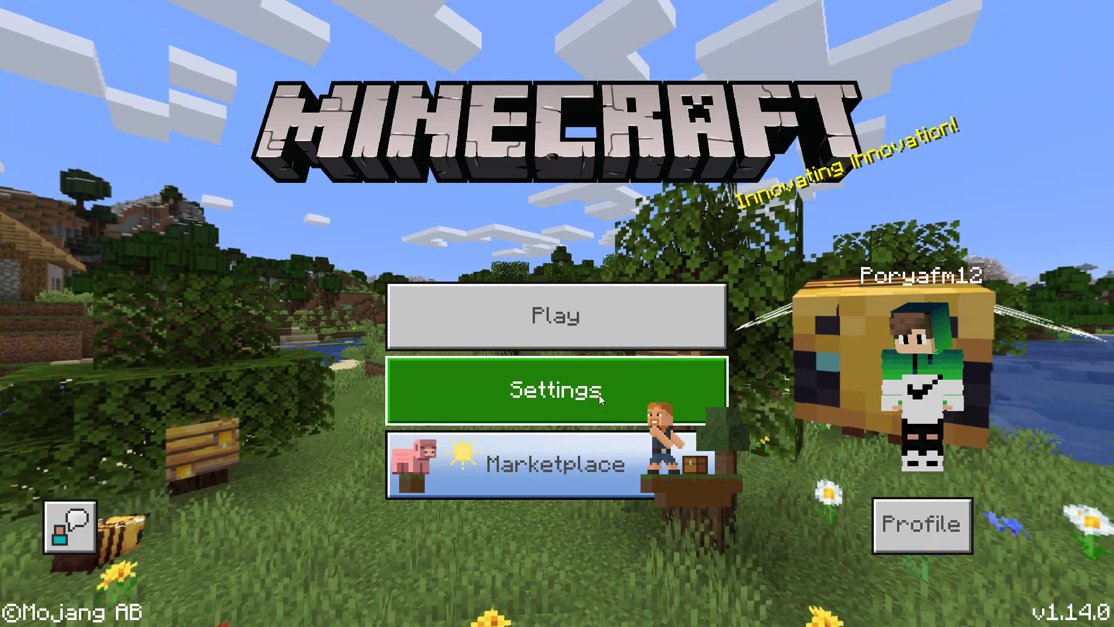
Open the server list and join the DASHTISPORT server under More Servers.
left_click(572, 310)
left_click(717, 90)
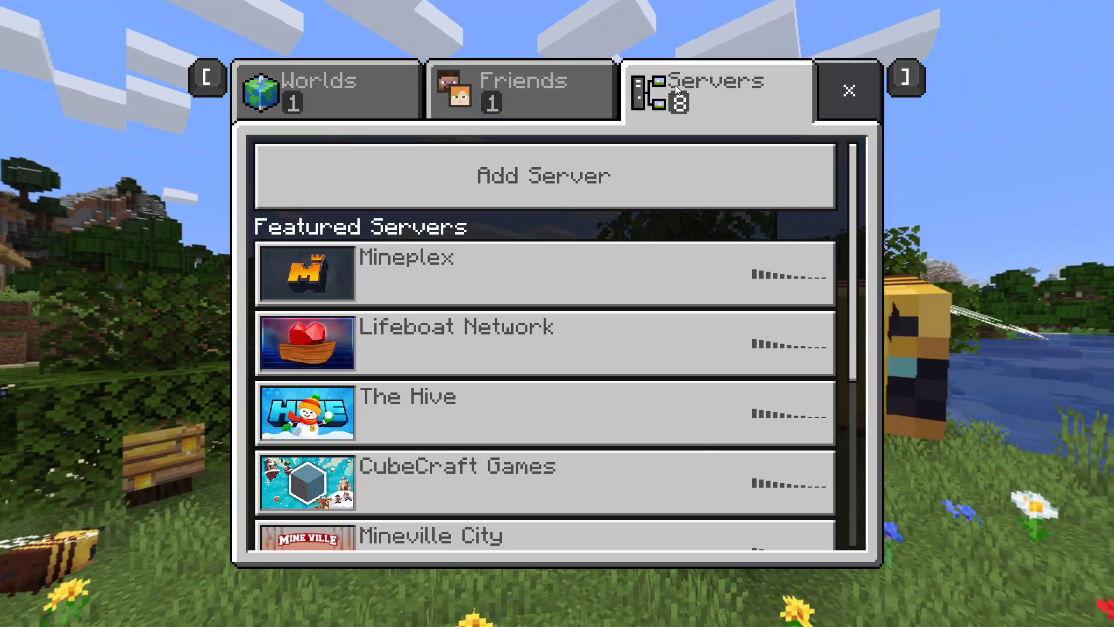
scroll(434, 404, "down", 5)
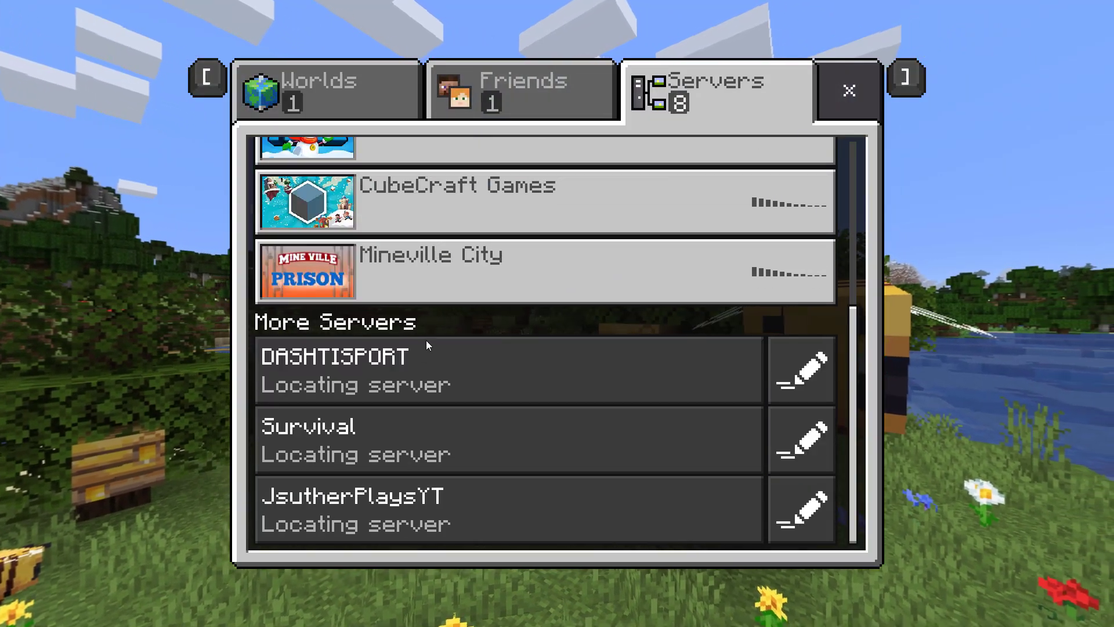
left_click(420, 350)
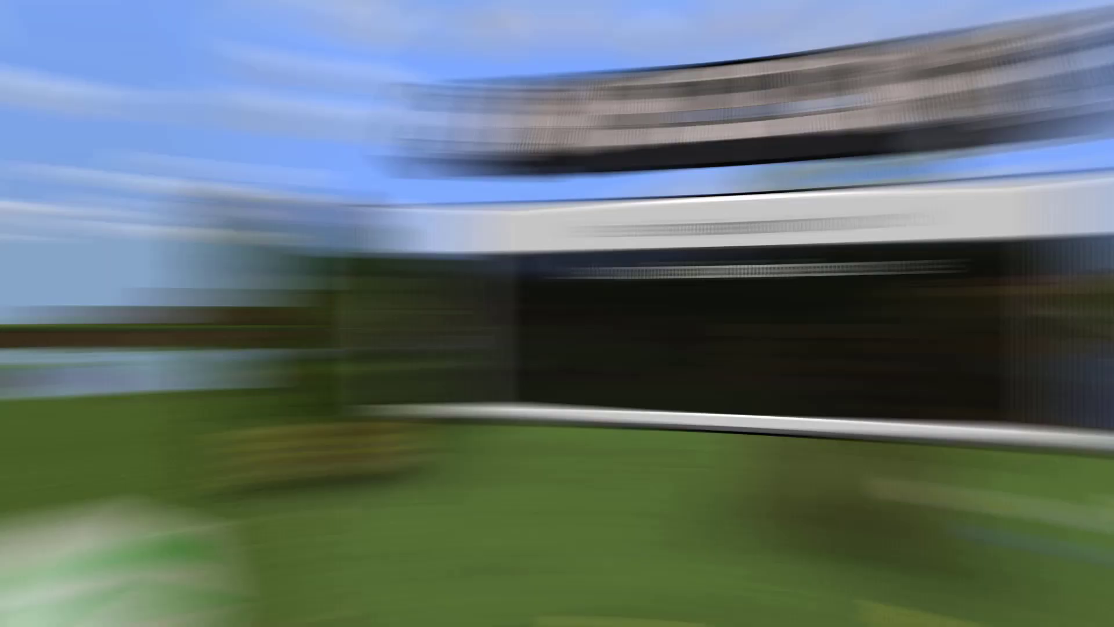
key("w")
key("space")
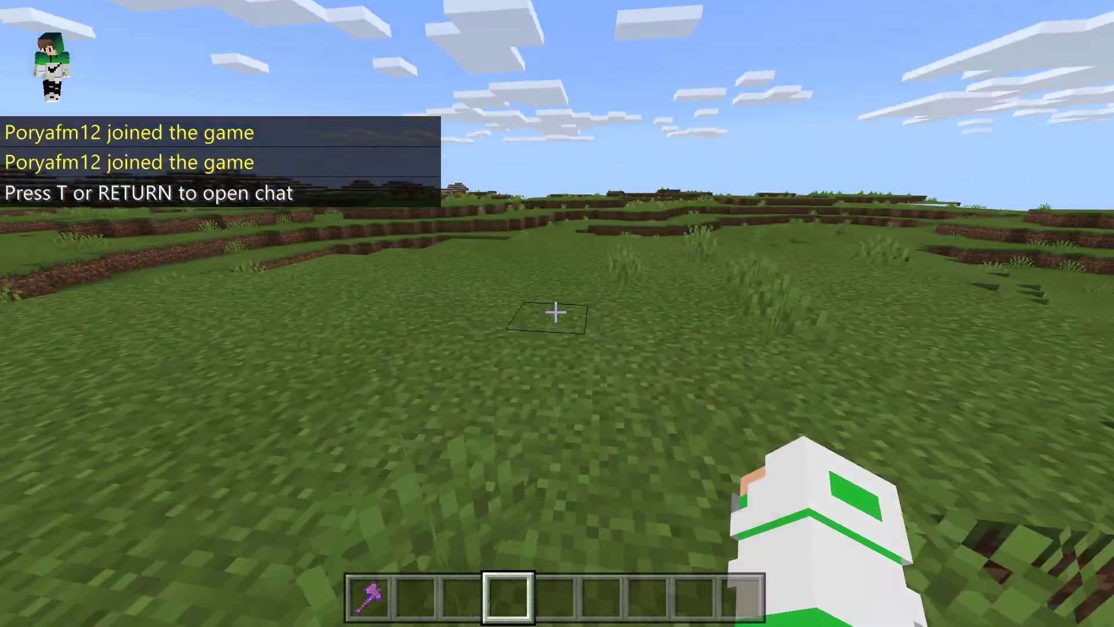
key("space")
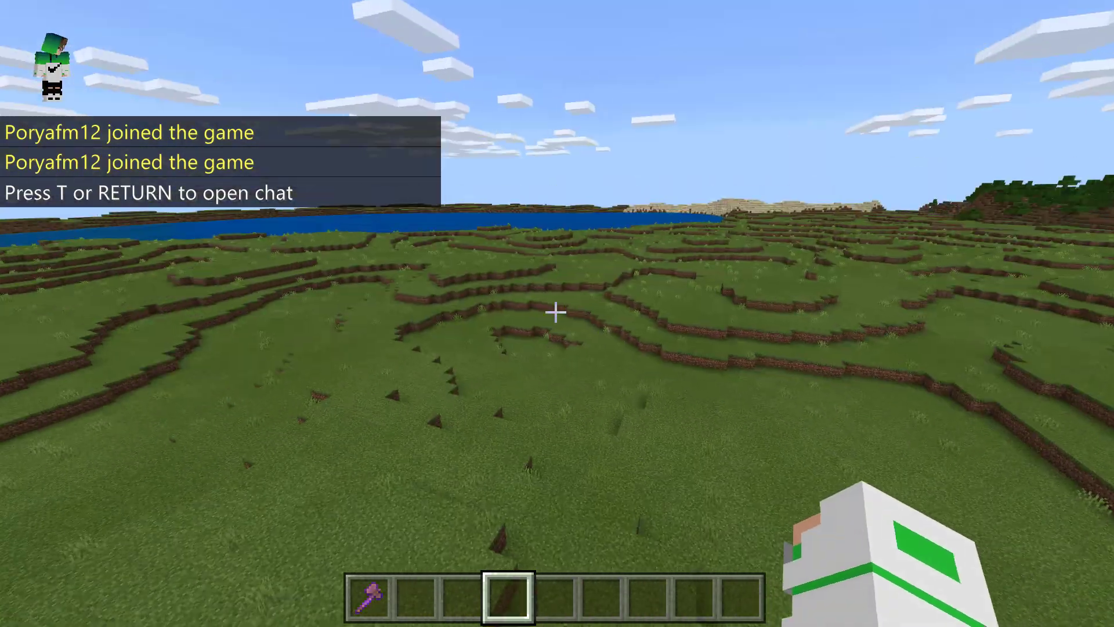
key("w")
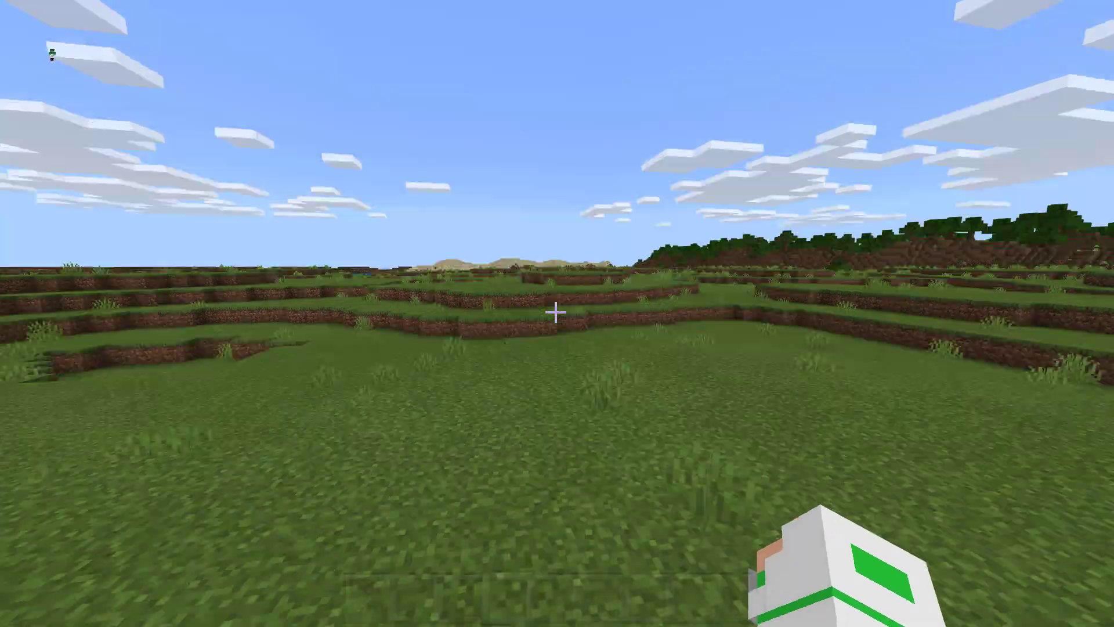
Run the /plugins command to list the plugins installed on the server.
key("slash")
type("plug")
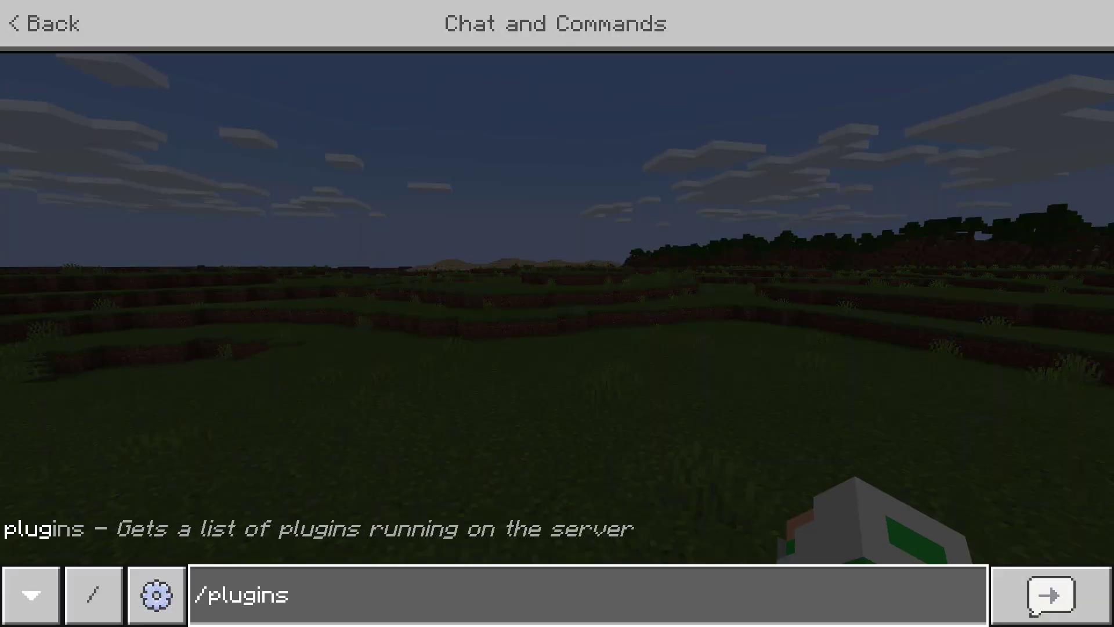
type("ins")
key("Return")
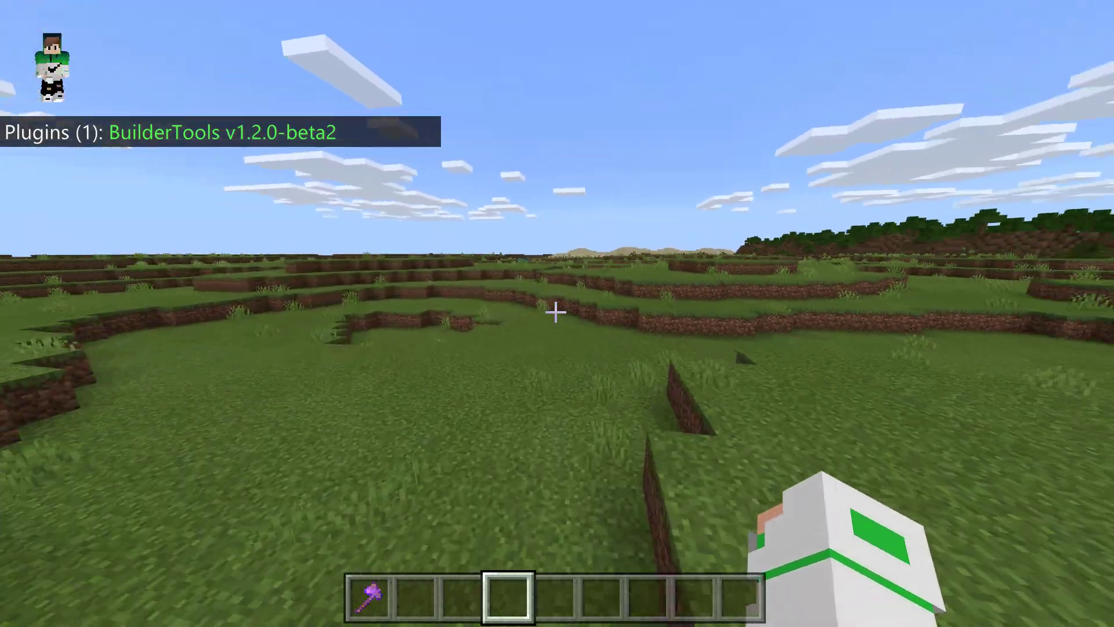
key("w")
key("w")
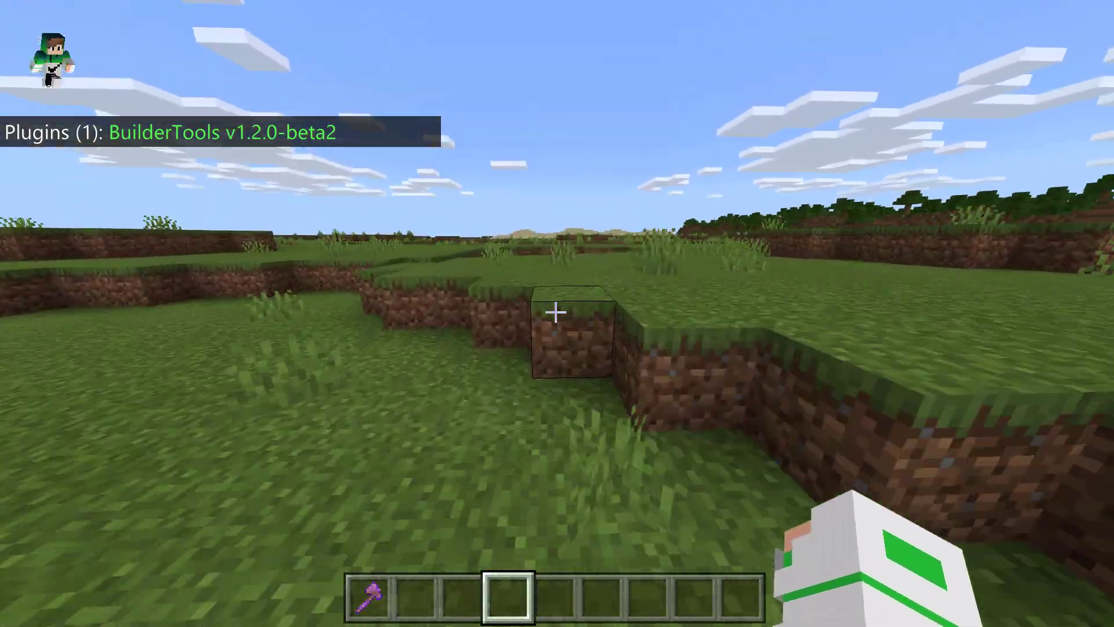
key("w")
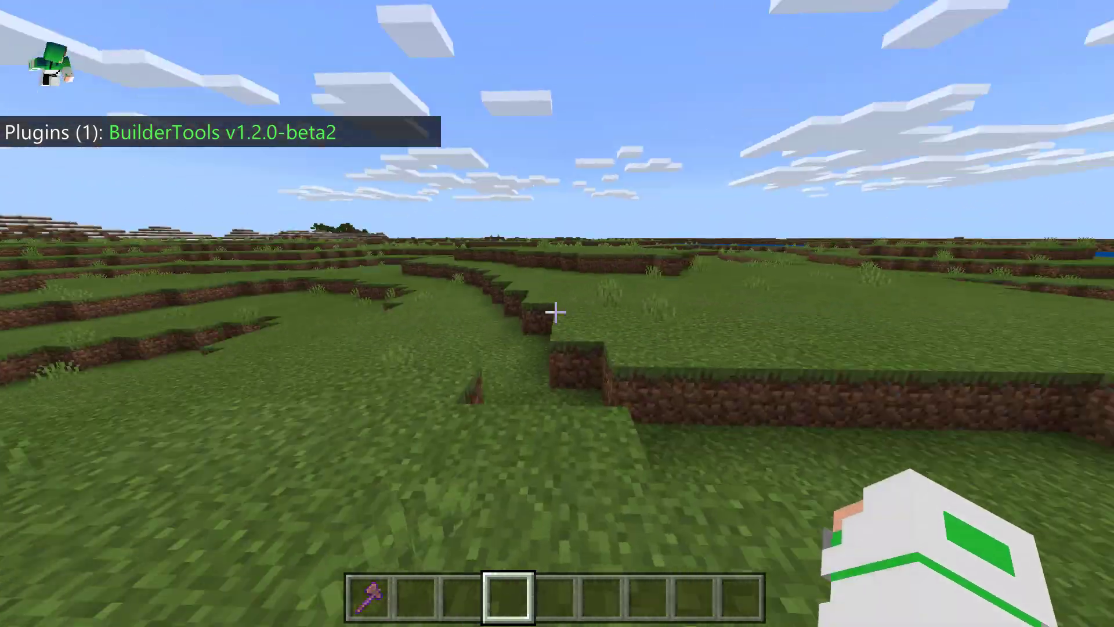
key("w")
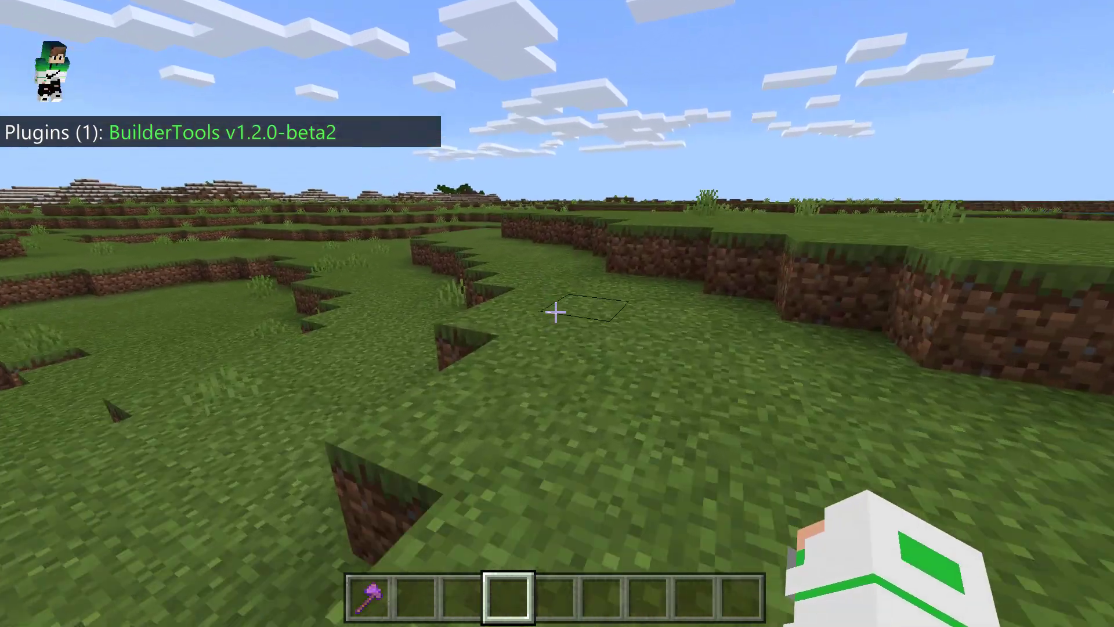
Get a wand axe with //wand and mark 649, 64, 809 as the second position and 666, 63, 814 as the first.
key("slash")
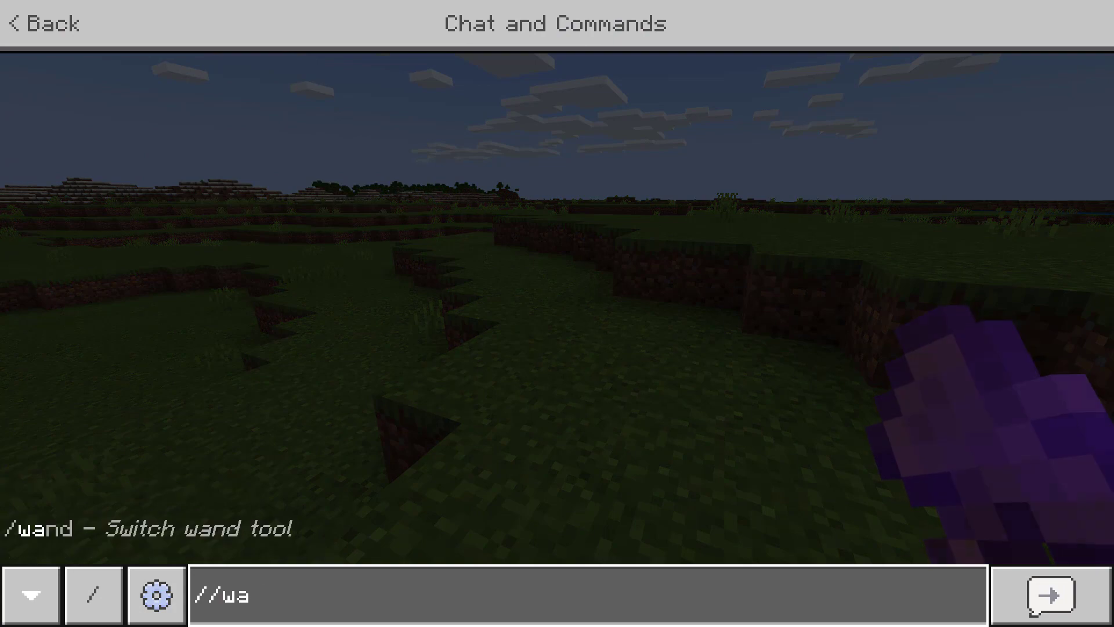
key("Return")
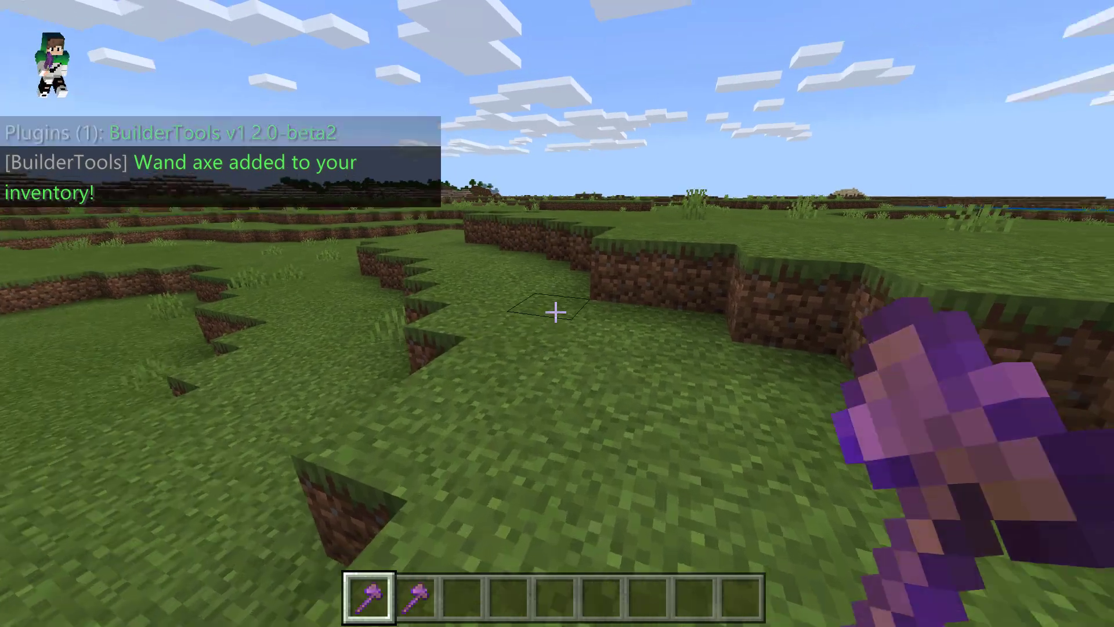
key("w")
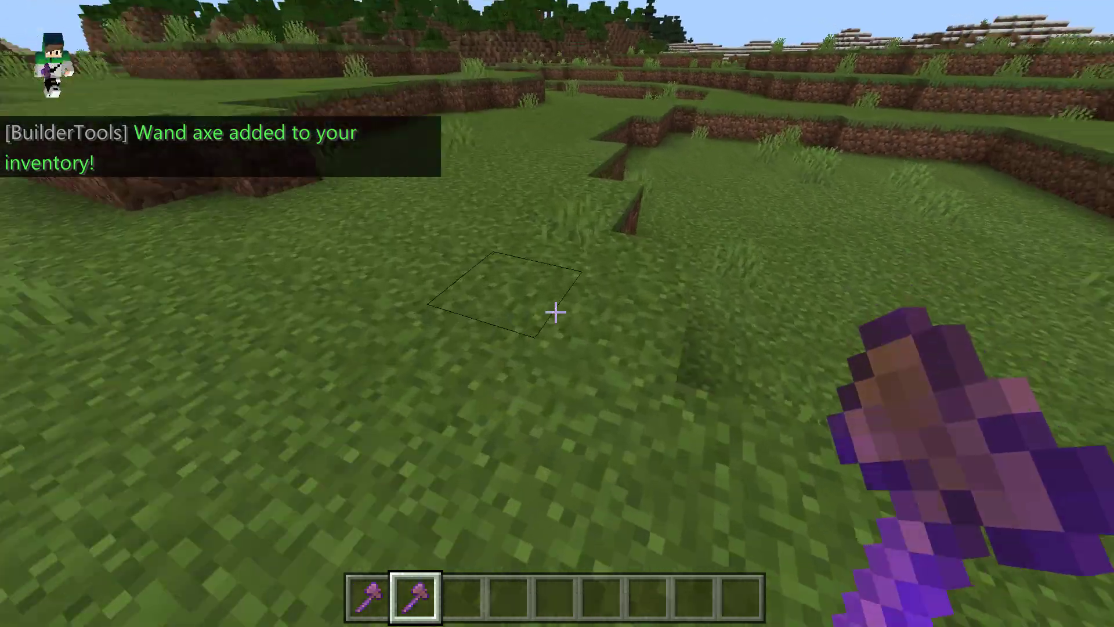
right_click(556, 313)
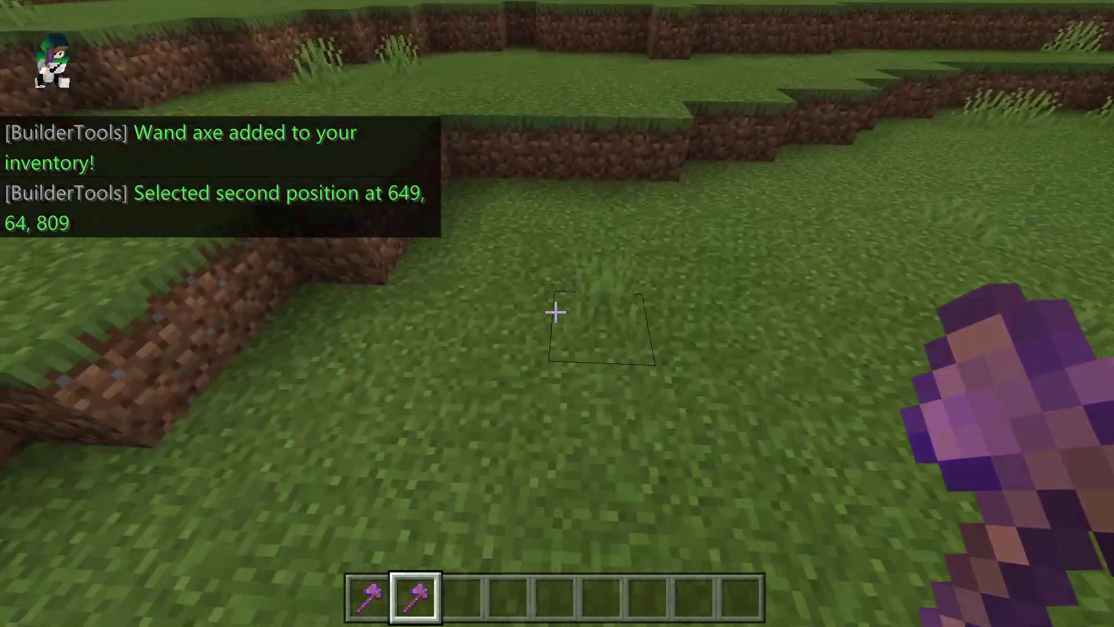
left_click(556, 312)
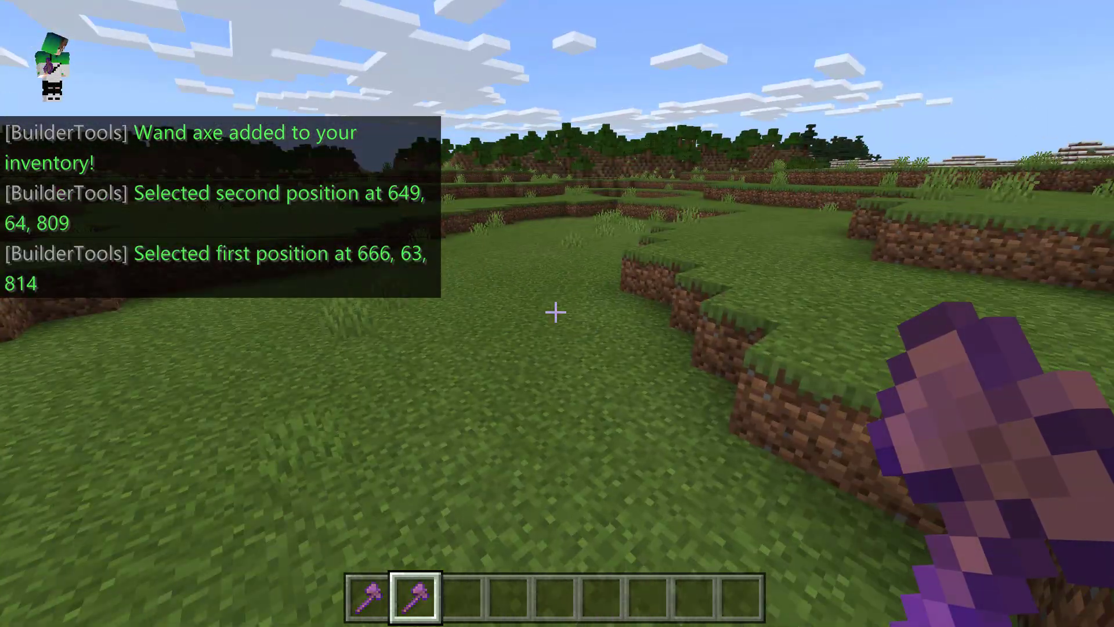
Fill the region between the two marked positions using the //set command.
key("slash")
type("/set 5")
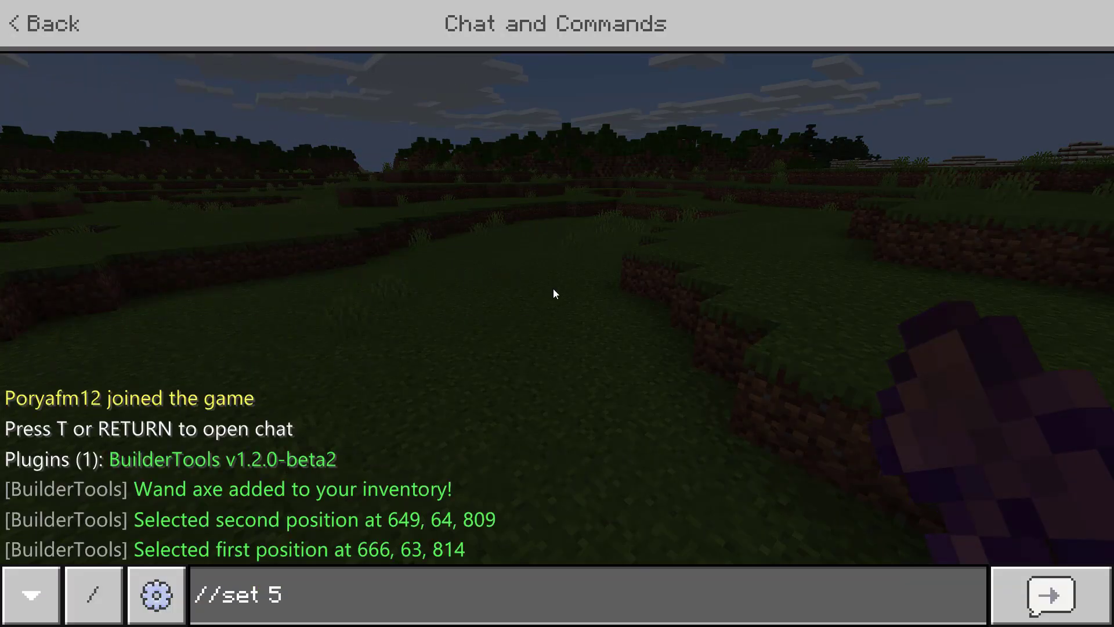
key("Return")
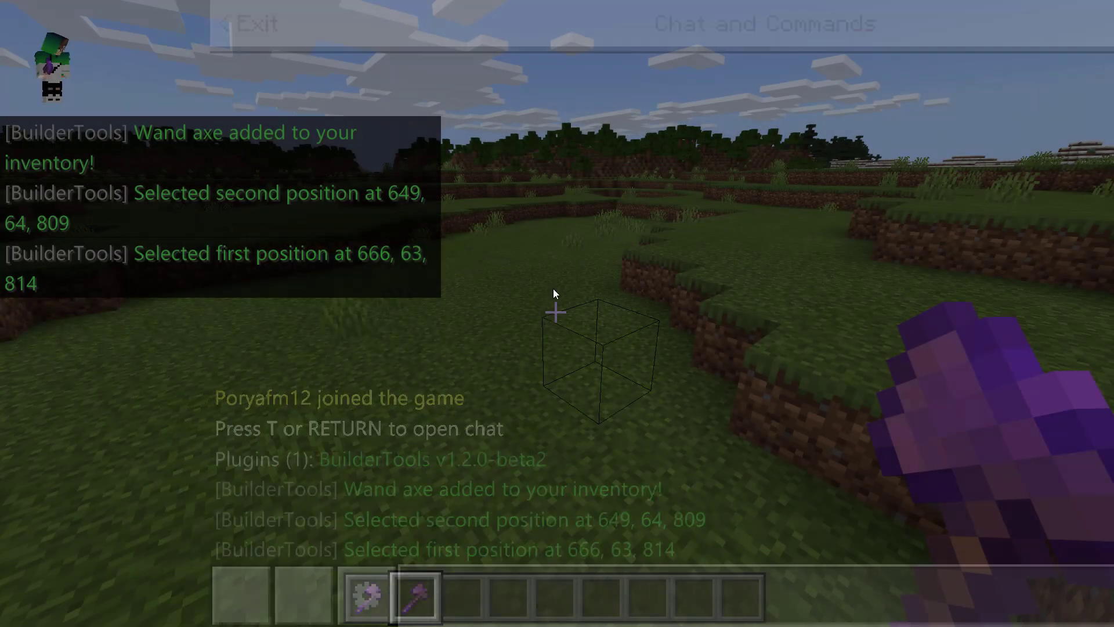
key("5")
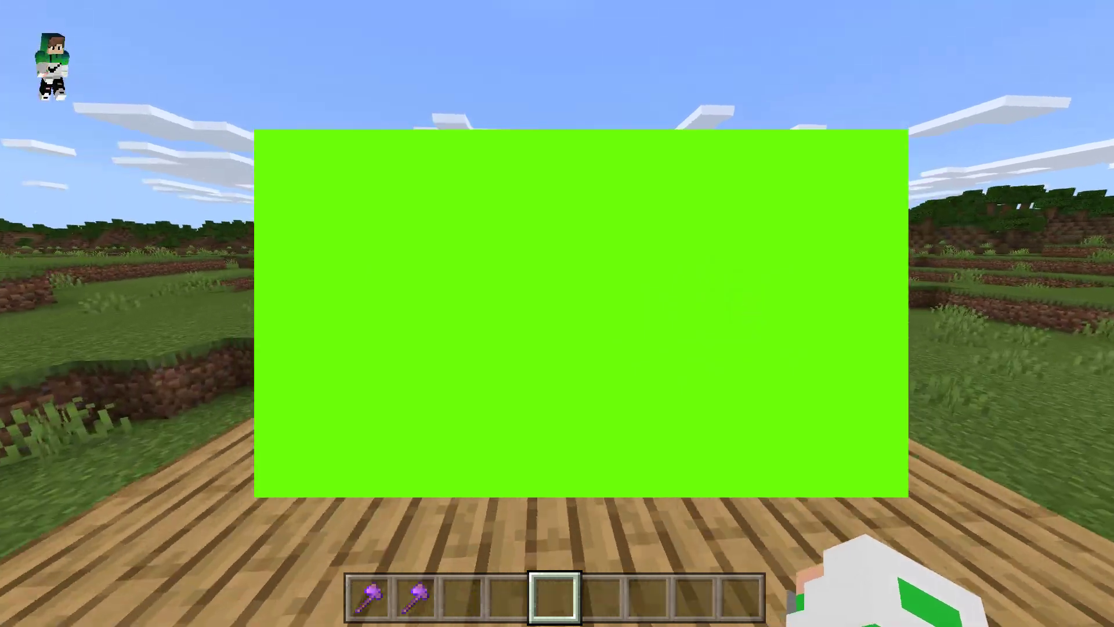
key("w")
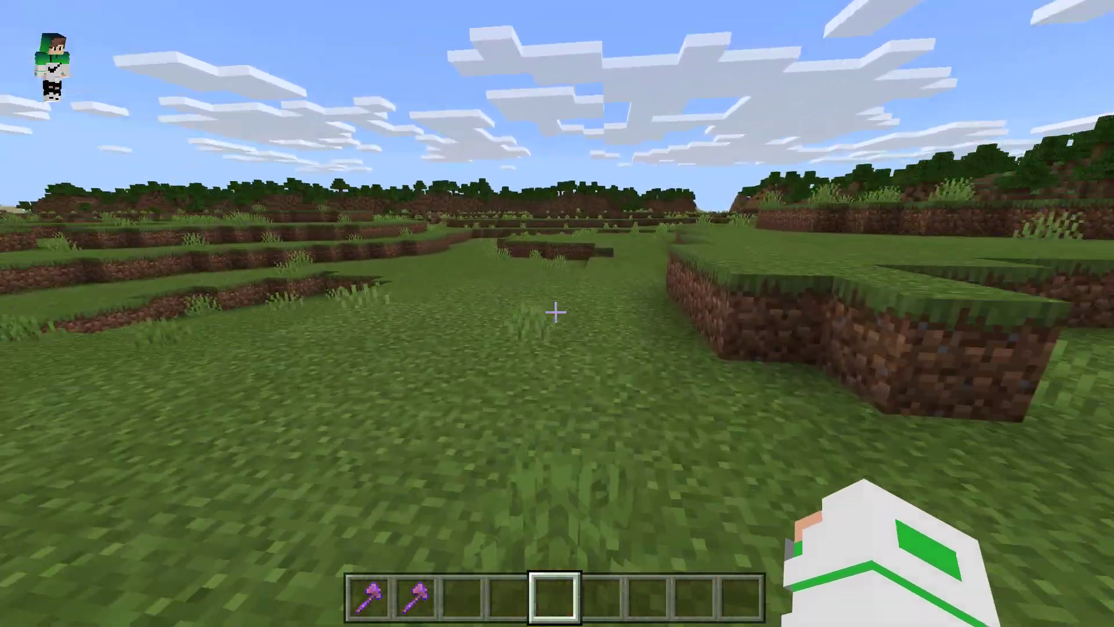
key("w")
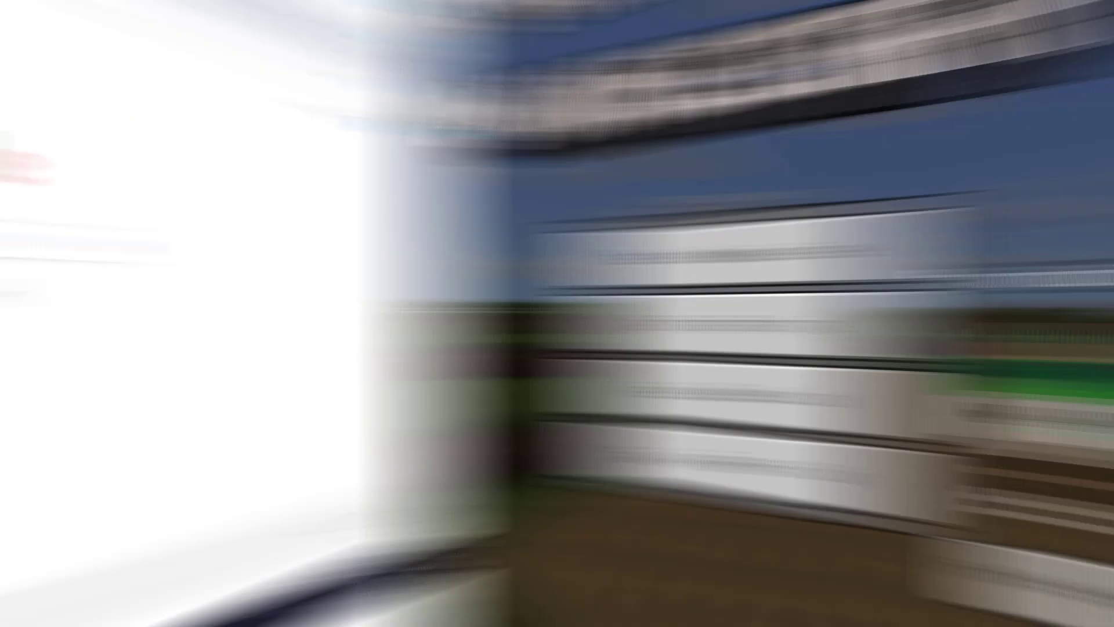
key("ctrl+l")
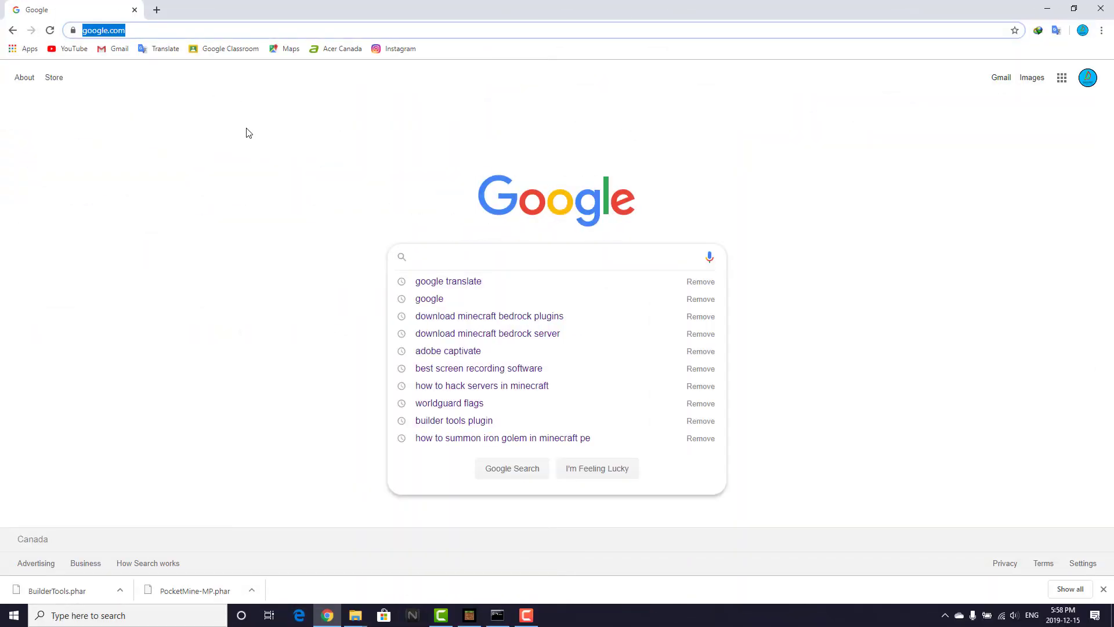
left_click(248, 133)
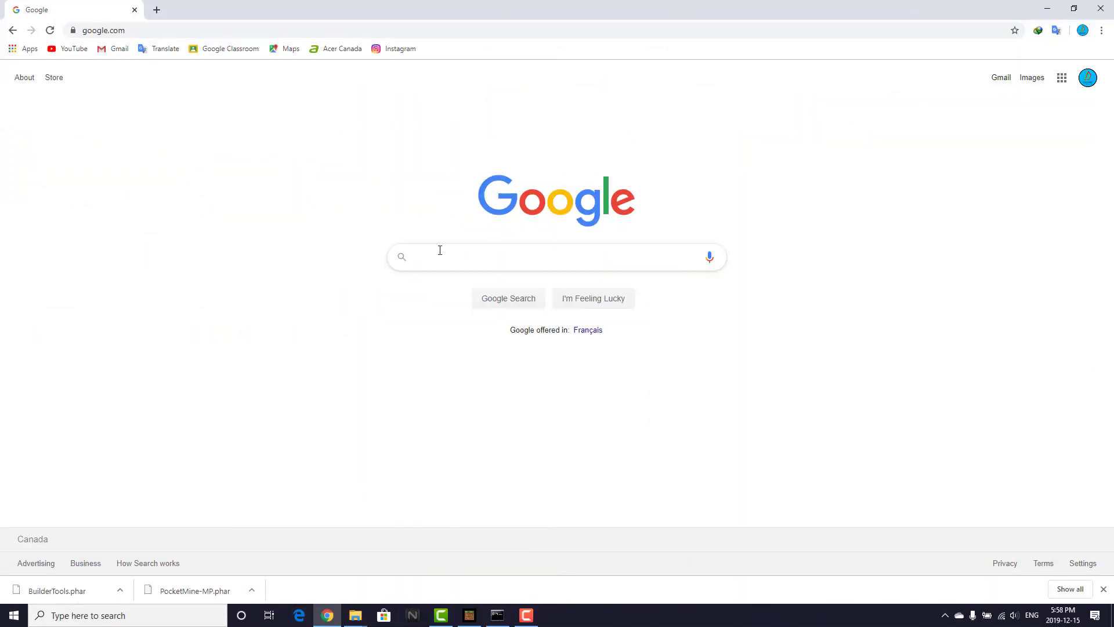
left_click(484, 255)
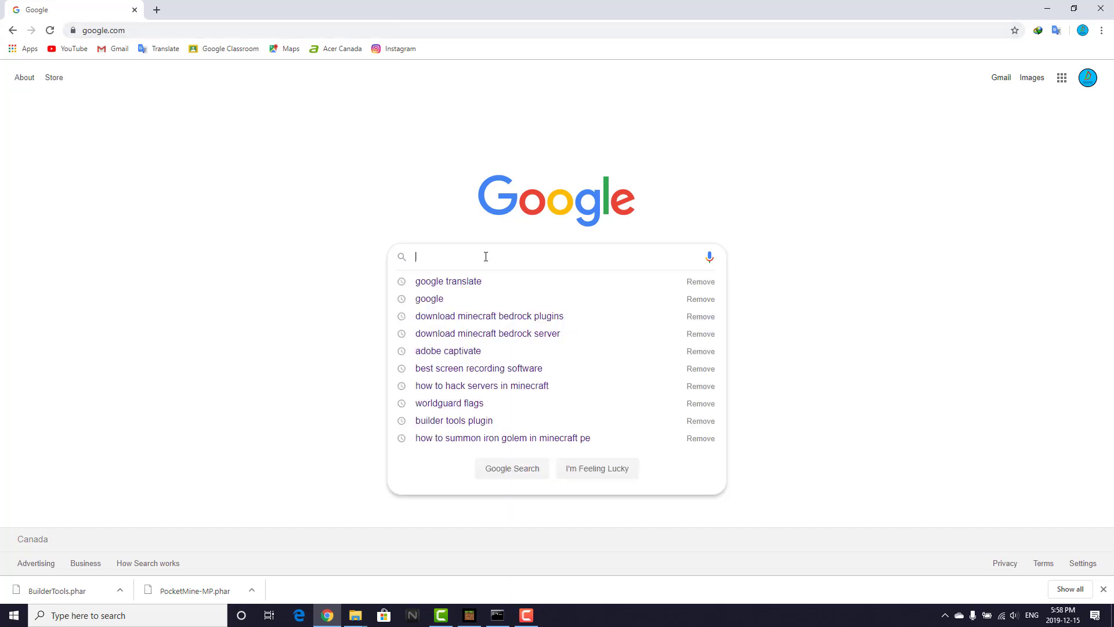
left_click(197, 47)
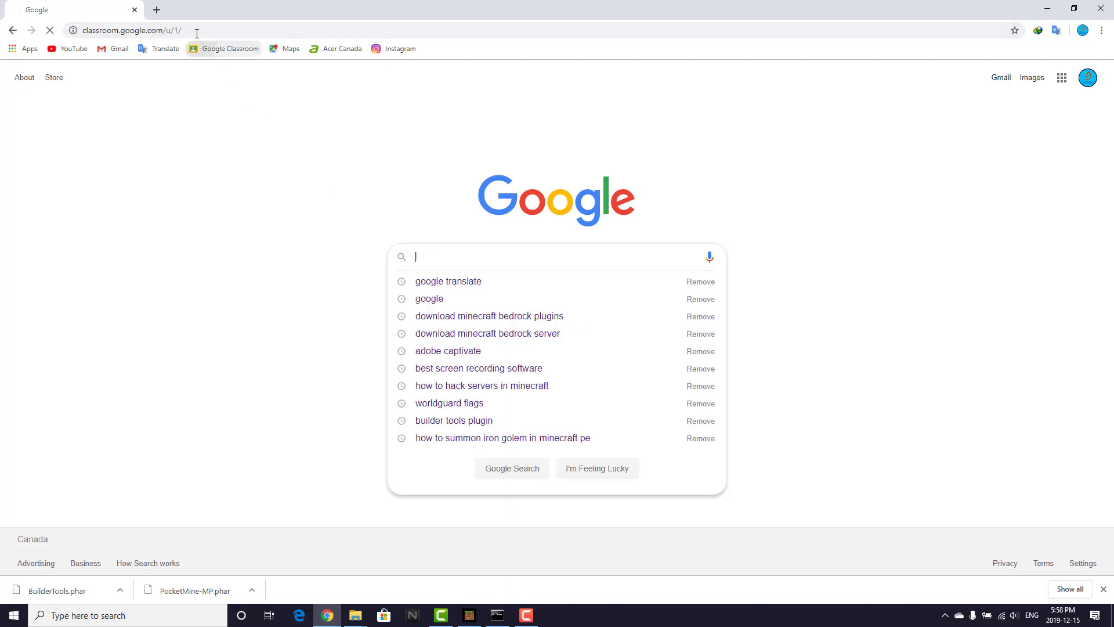
In Chrome, replace the open tab with a new one and search the web for "Minecraft bedrock server".
left_click(156, 10)
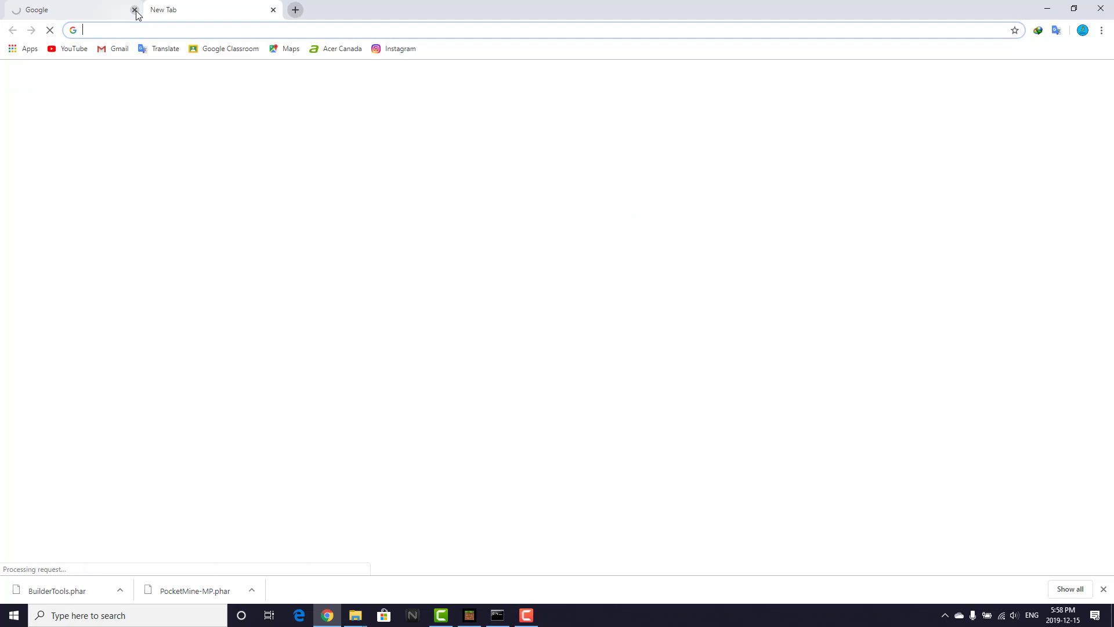
left_click(134, 10)
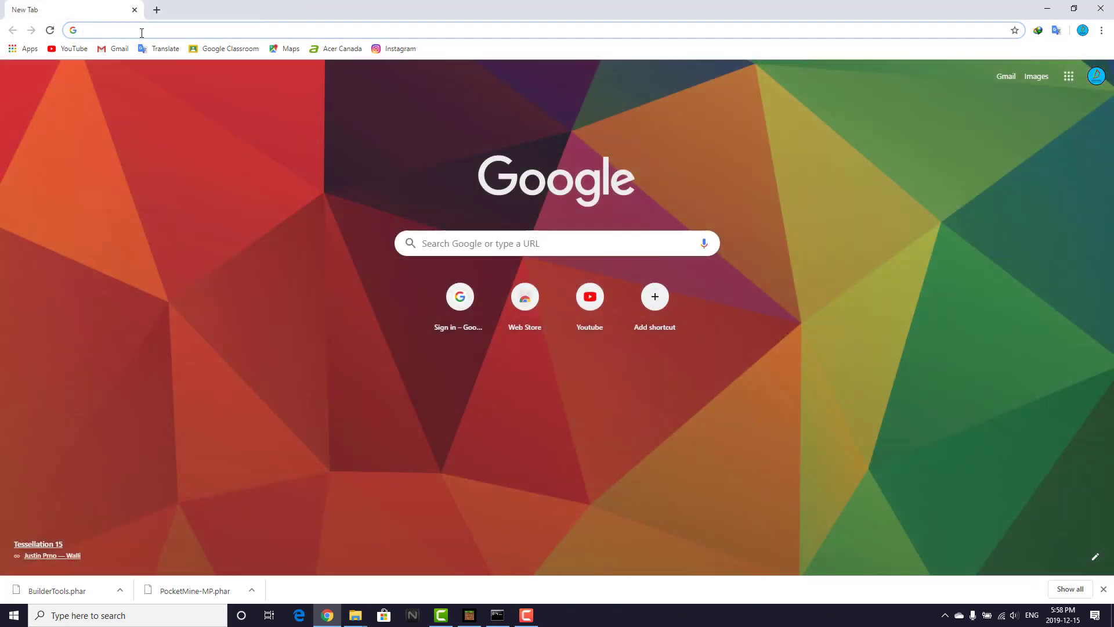
type("Mine")
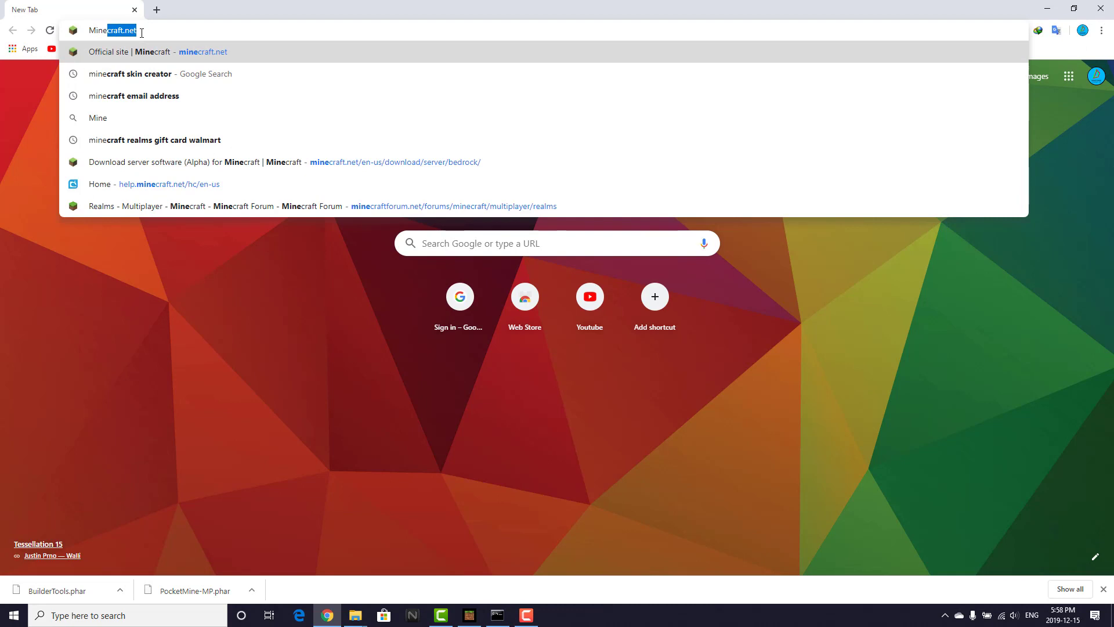
type("raft")
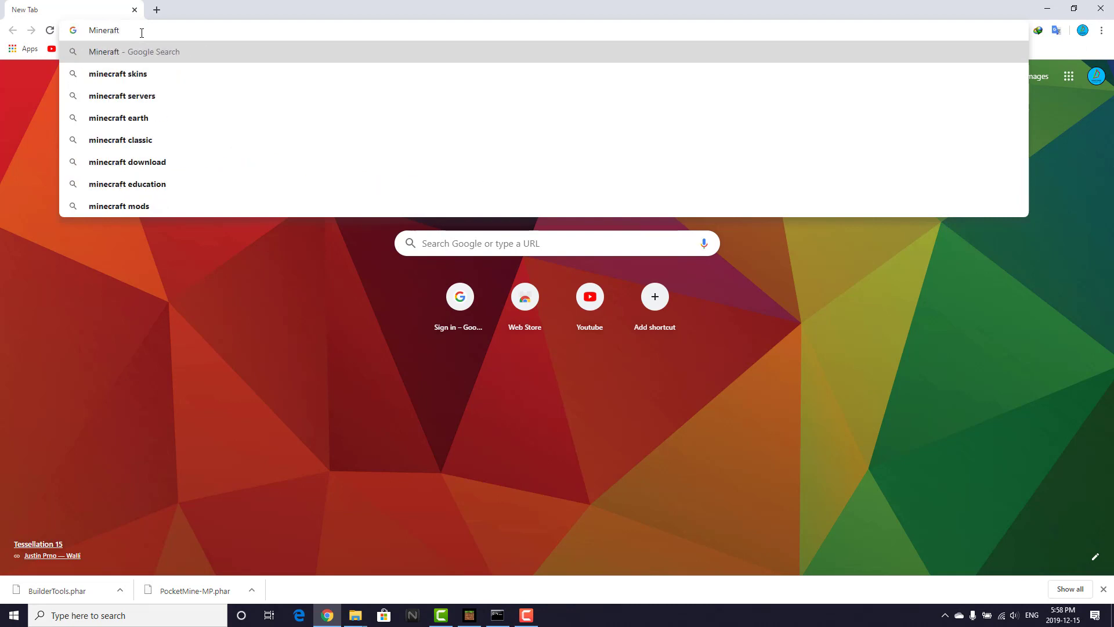
type(" bedr")
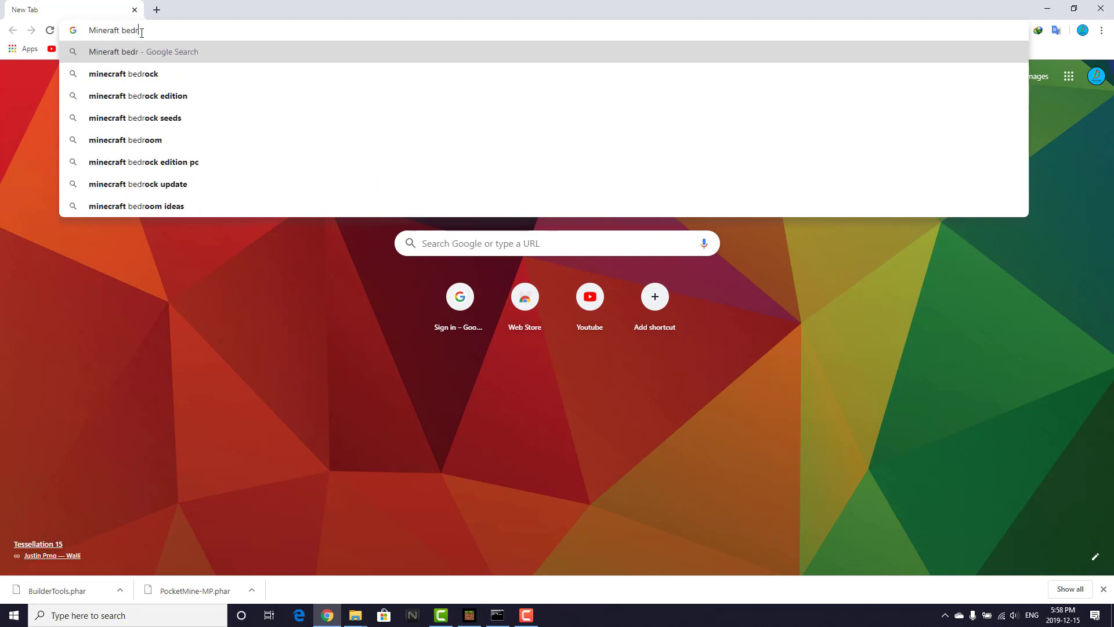
type("ock server")
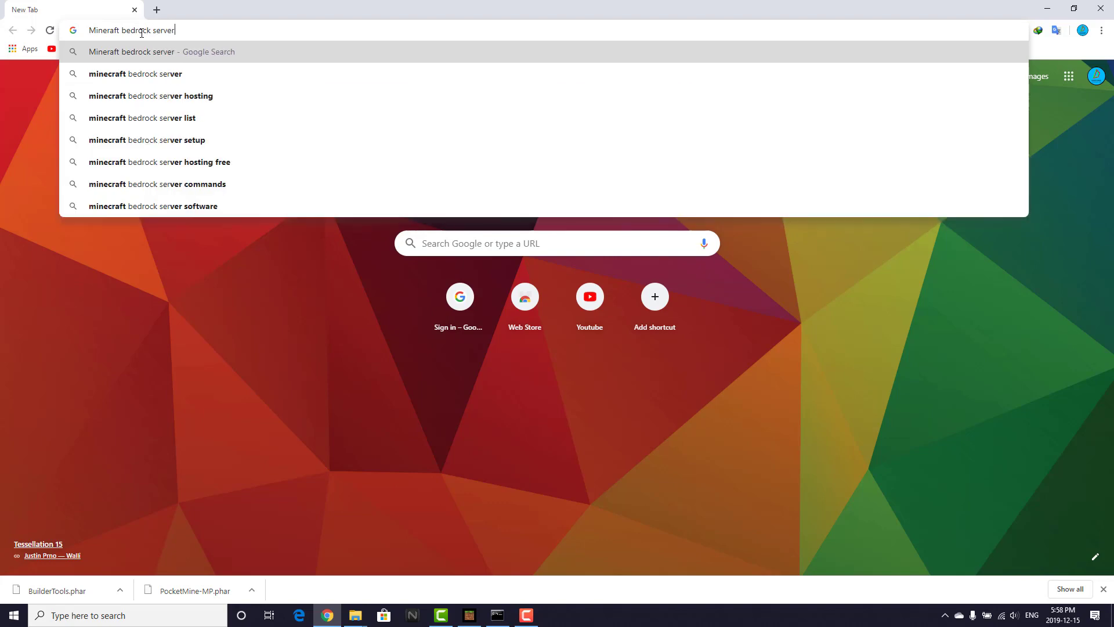
key("Return")
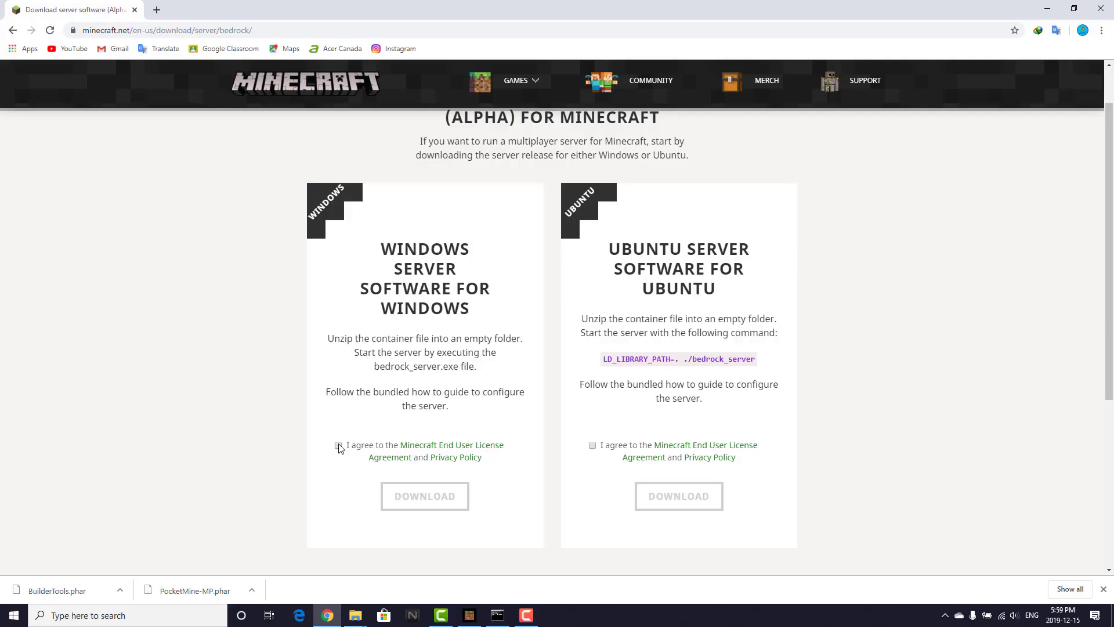
Accept the licence agreement for the Windows server software on minecraft.net and download bedrock-server-1.14.0.9.zip.
left_click(338, 446)
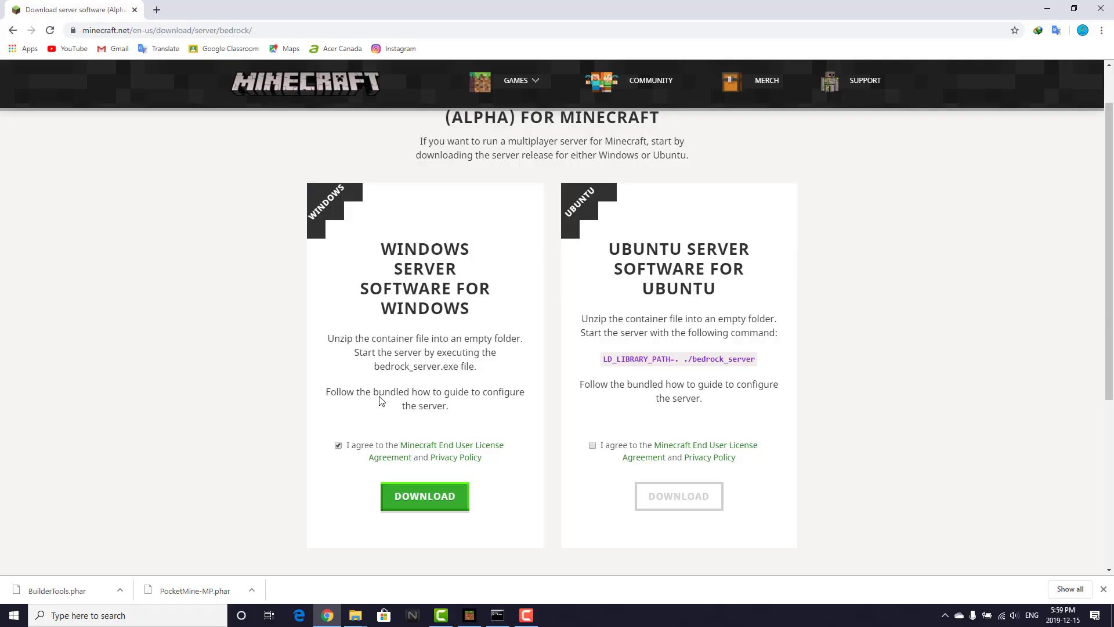
left_click(389, 502)
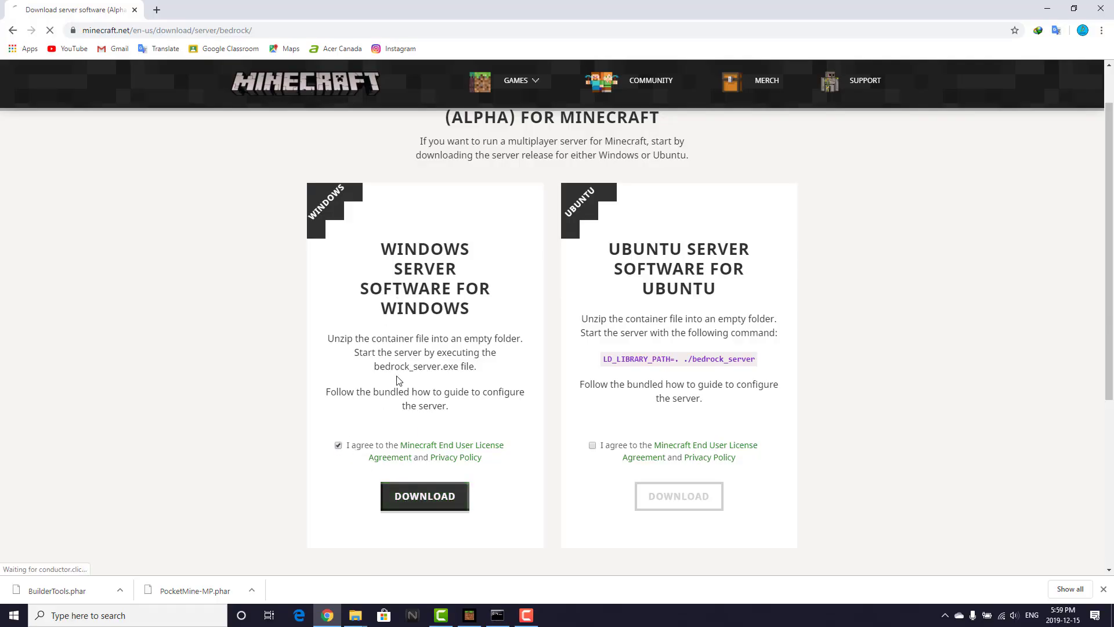
left_click(516, 350)
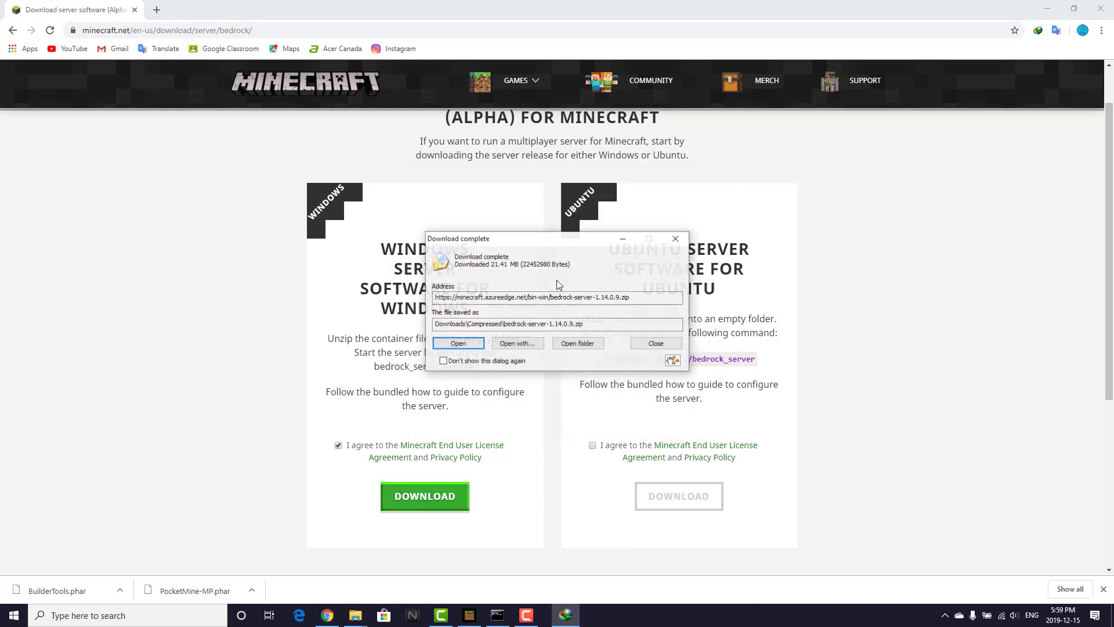
Open the download's containing folder, copy bedrock-server-1.14.0.9.zip, and minimise the browser.
left_click(558, 344)
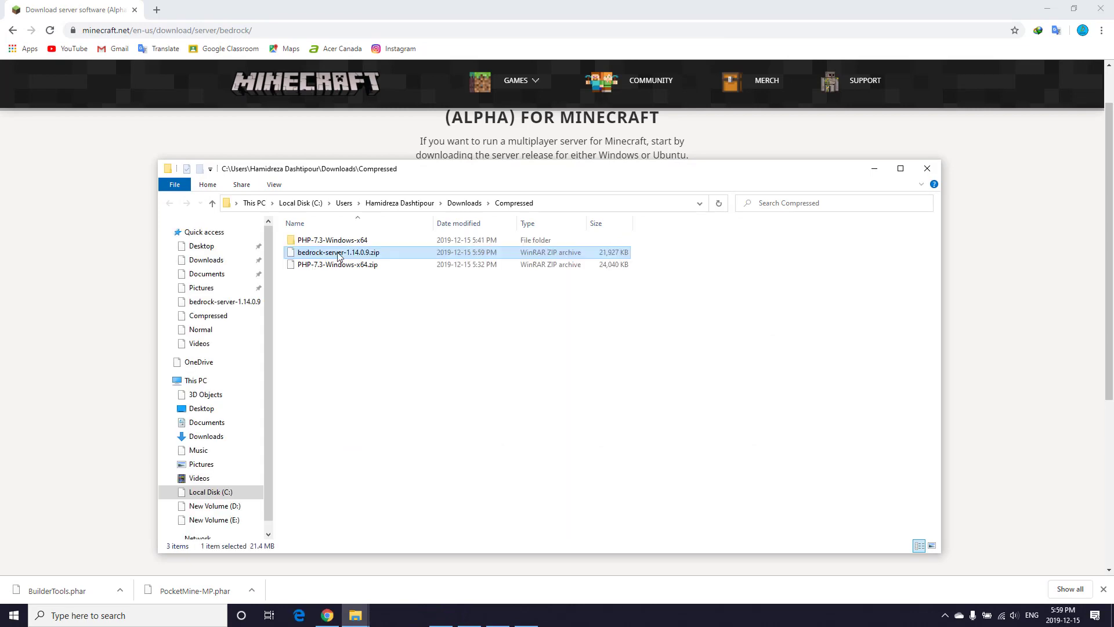
left_click(340, 257)
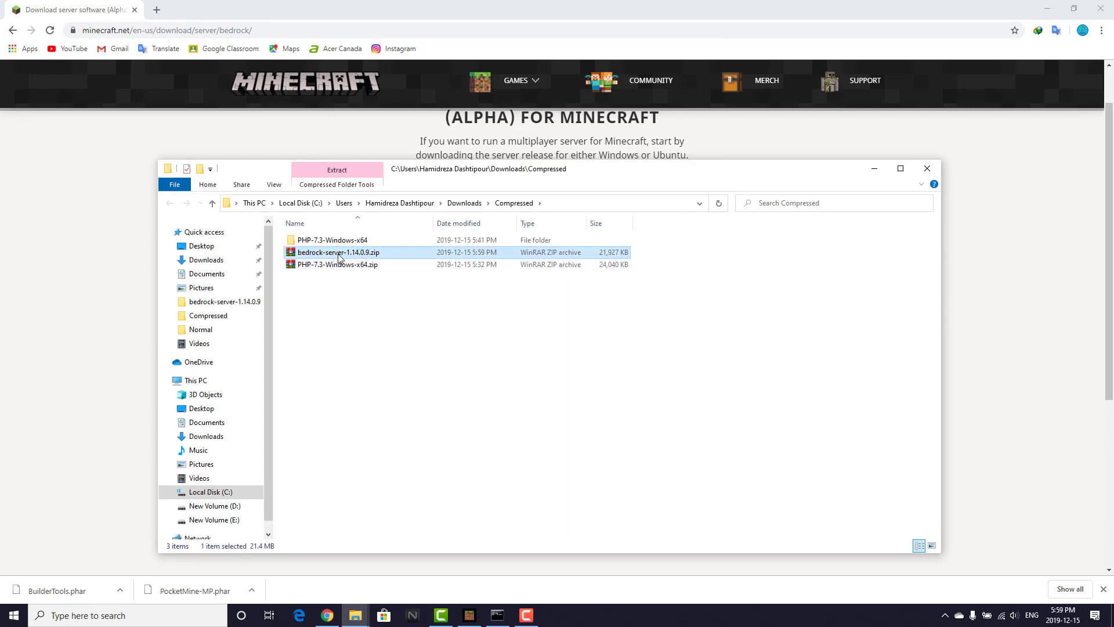
left_click(1050, 14)
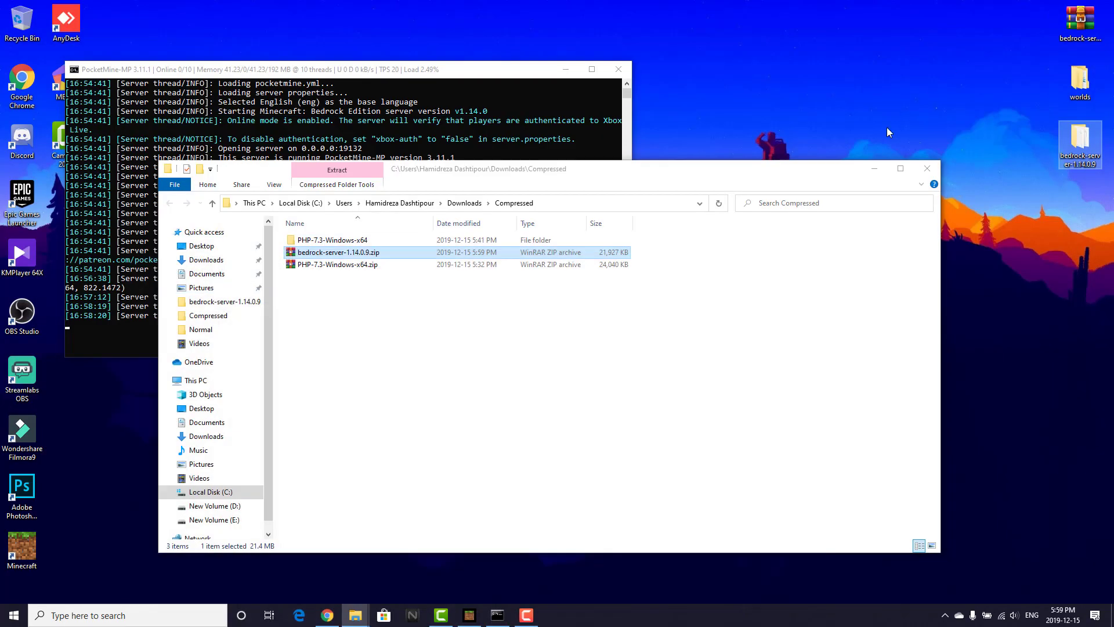
Shut down the running PocketMine-MP server with the stop command and close its folder window.
left_click(872, 168)
left_click(590, 71)
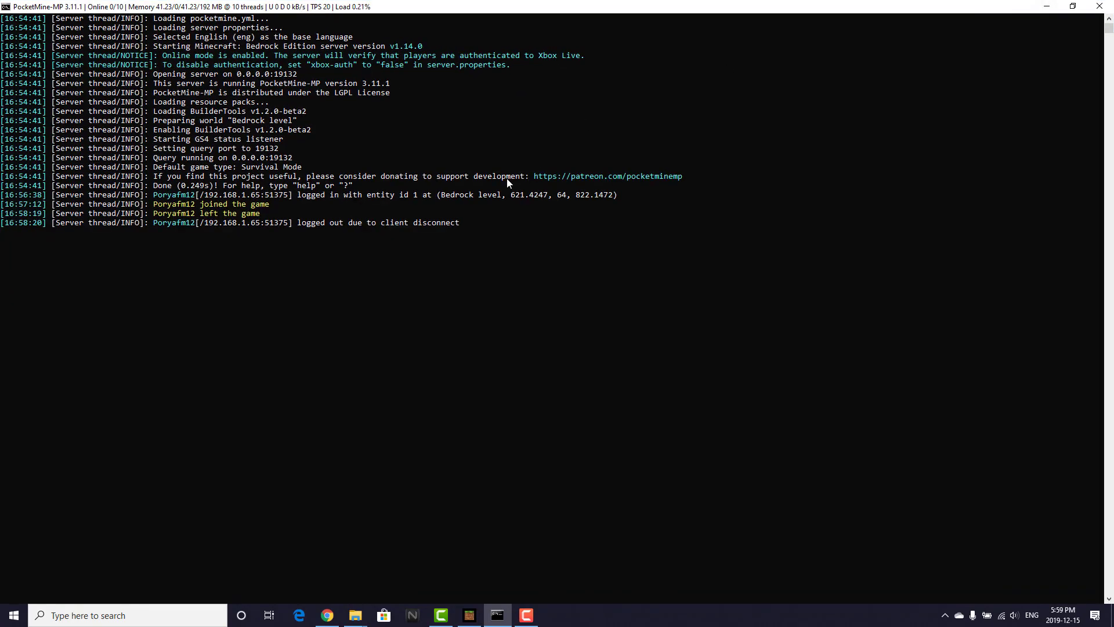
type("stop")
key("Return")
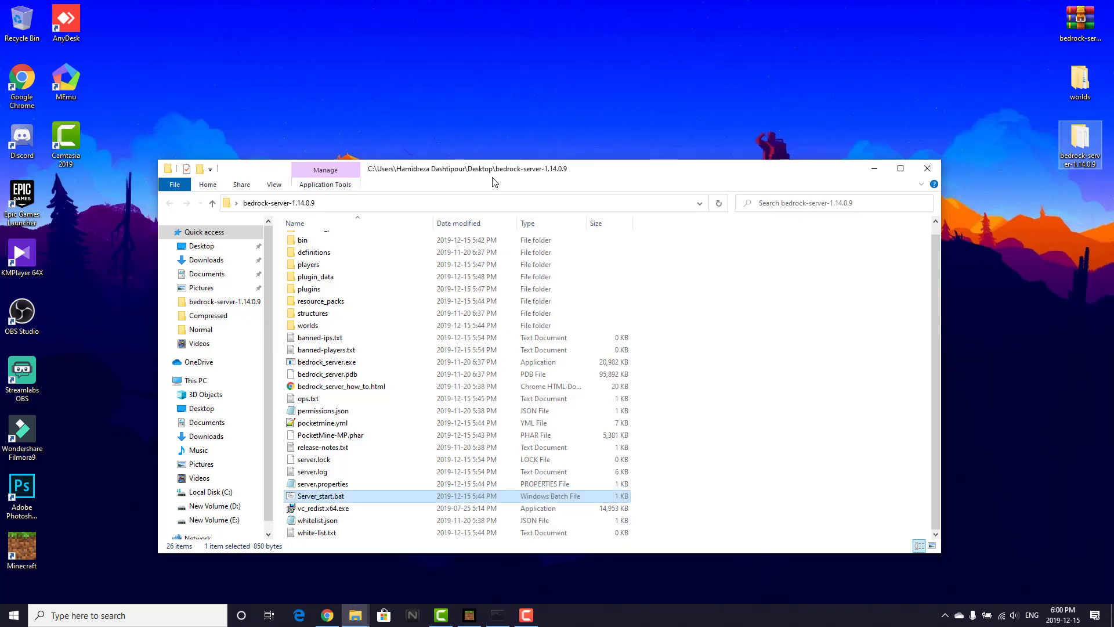
left_click(927, 168)
left_click(477, 181)
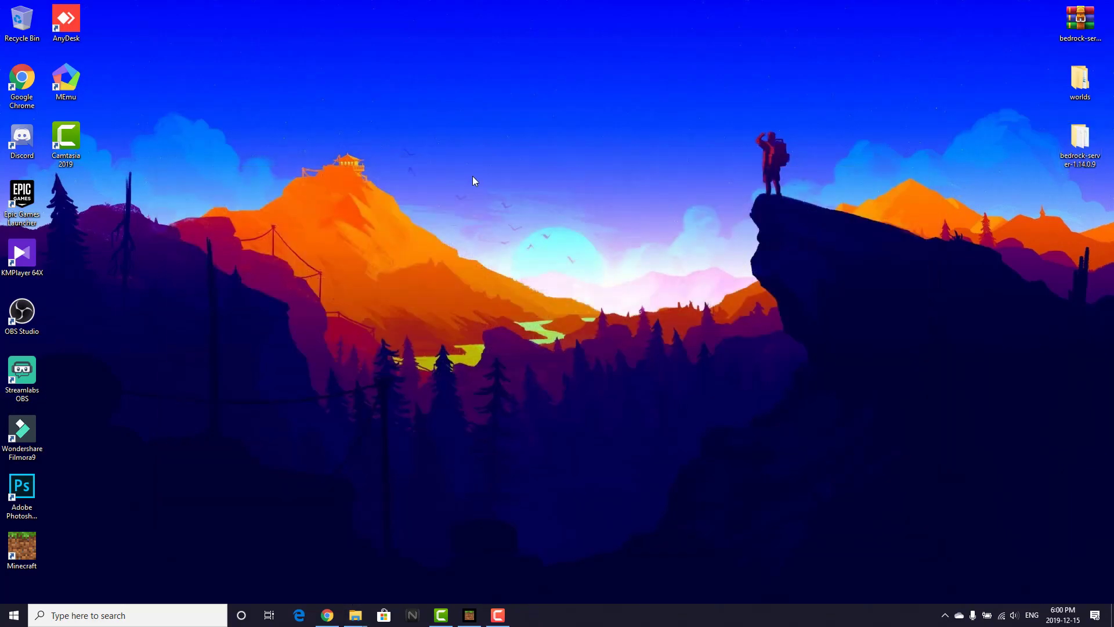
Paste the server zip onto the desktop and extract it into a bedrock-server-1.14.0.9 folder.
right_click(472, 175)
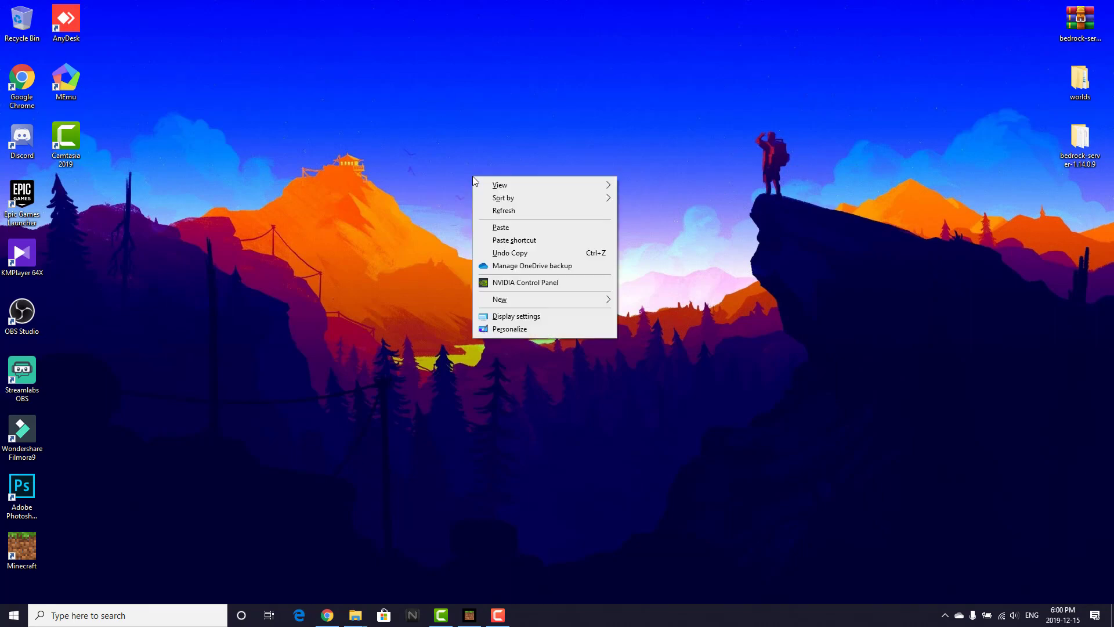
left_click(494, 227)
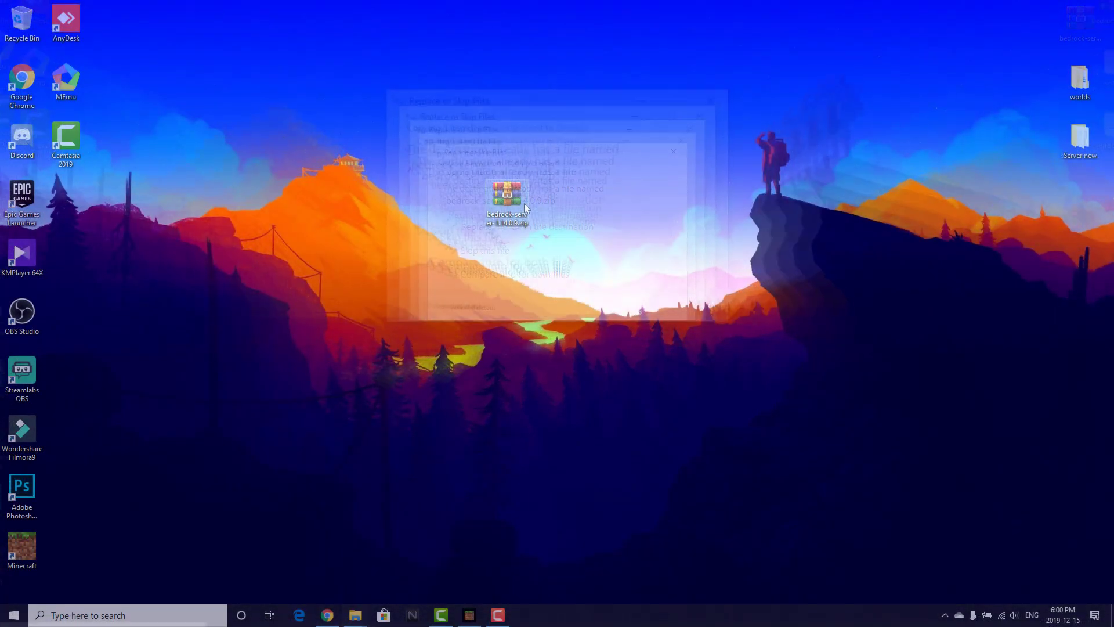
right_click(524, 203)
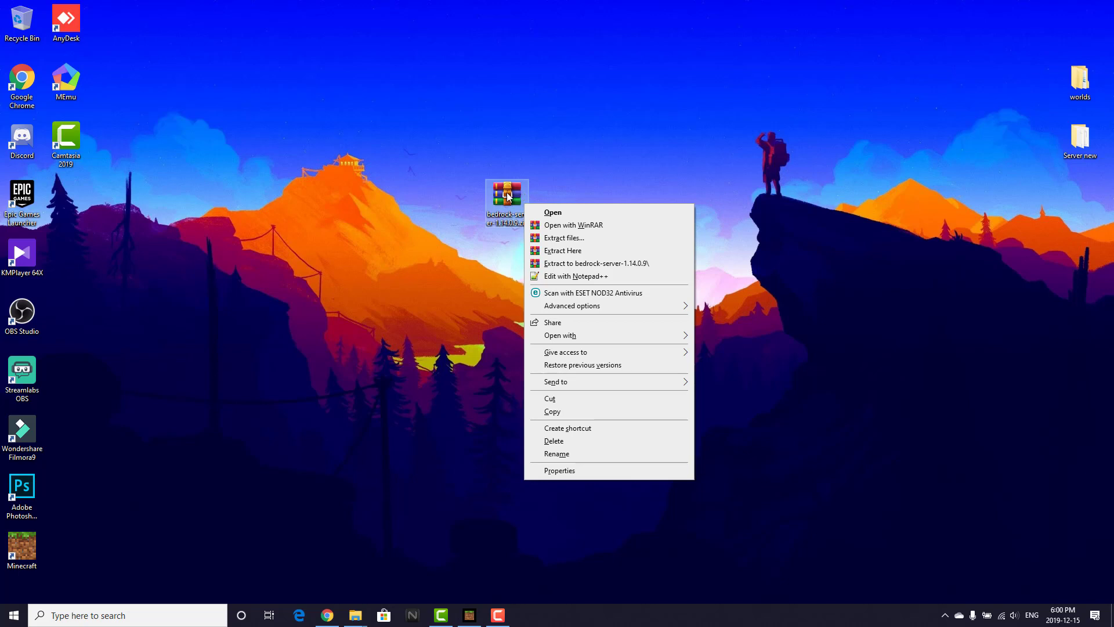
left_click(581, 263)
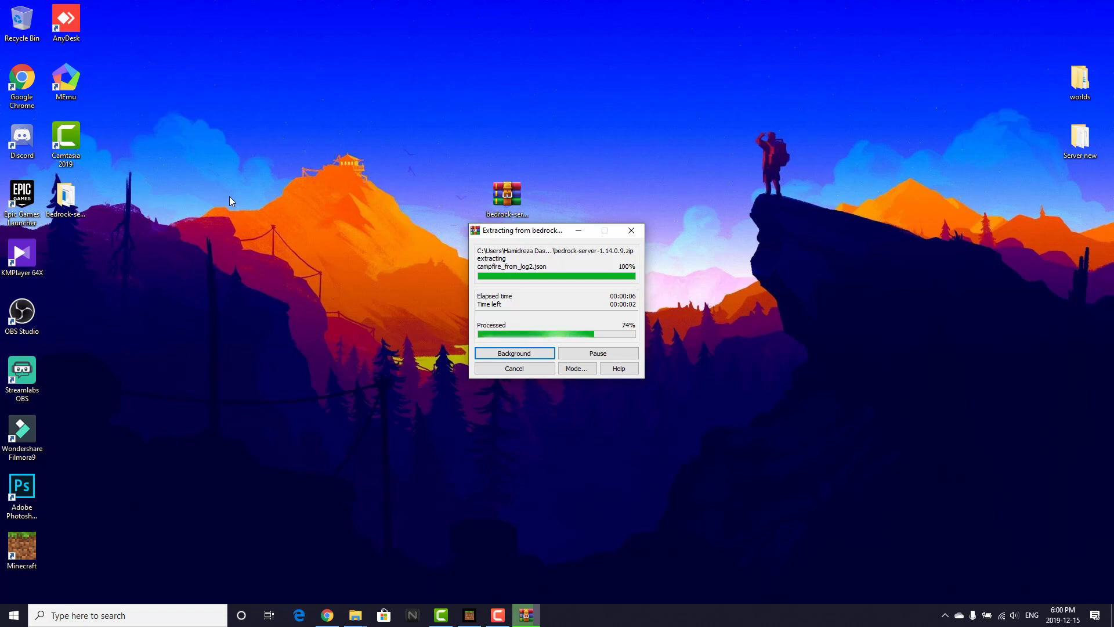
Open the extracted bedrock-server-1.14.0.9 folder on the desktop and open bedrock_server_how_to.html from it.
double_click(66, 198)
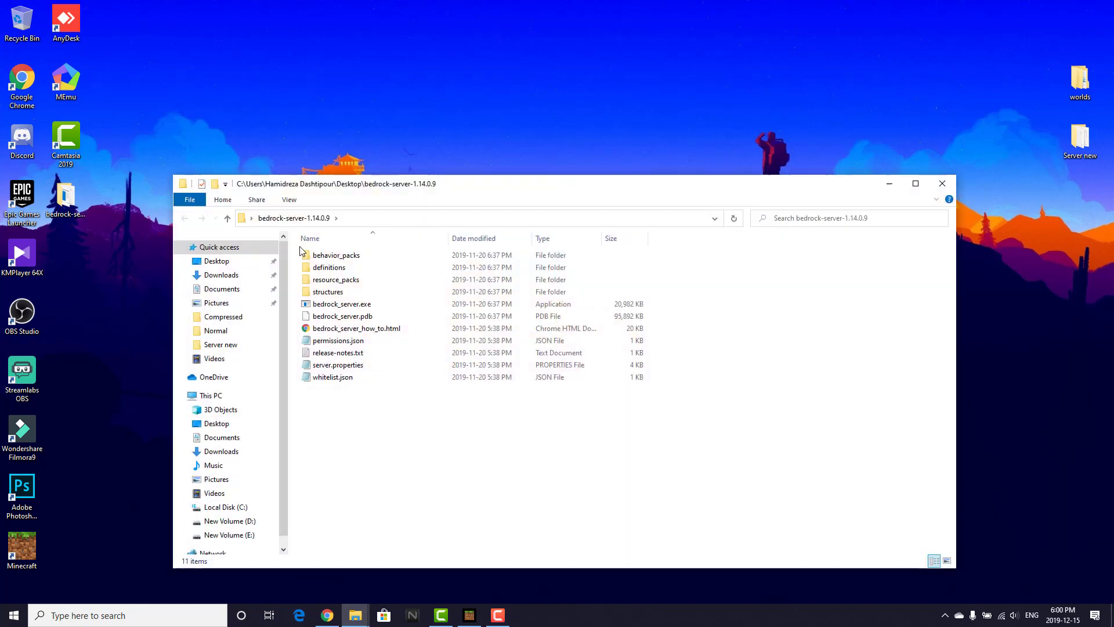
left_click_drag(393, 403, 370, 164)
left_click(400, 427)
double_click(342, 332)
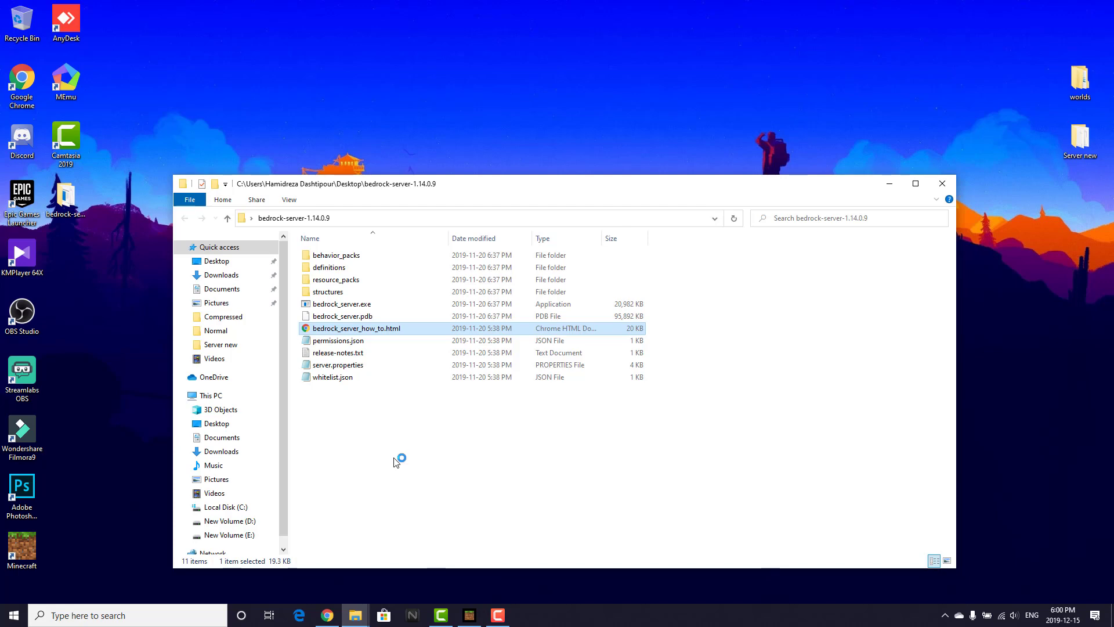
Copy the CheckNetIsolation.exe LoopbackExempt command from the Windows section of the how-to guide.
scroll(16, 246, "down", 1)
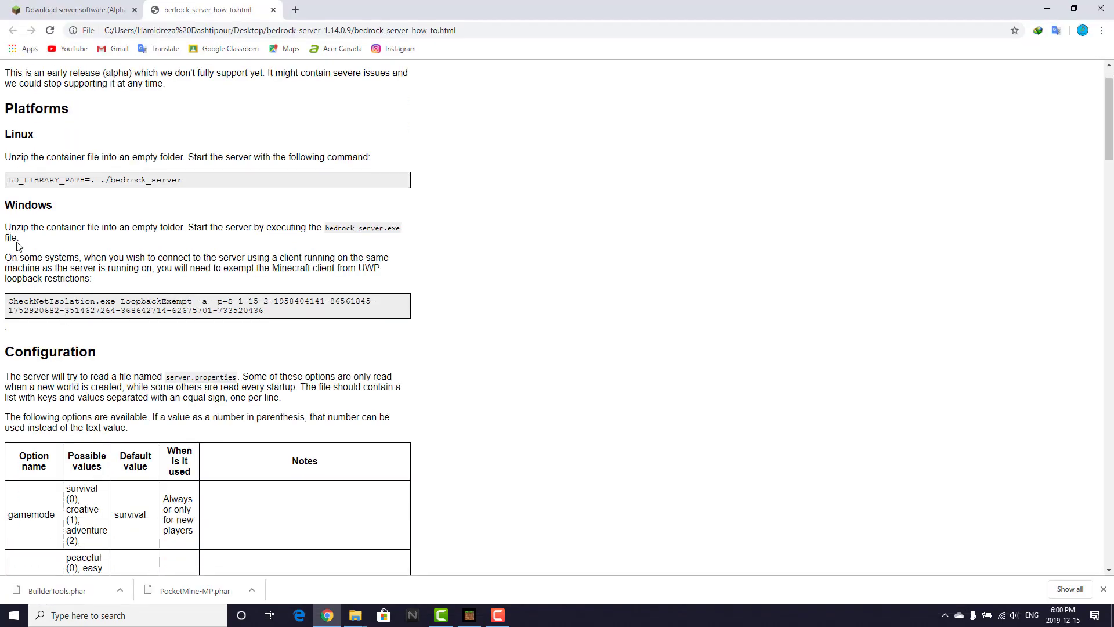
scroll(6, 202, "up", 1)
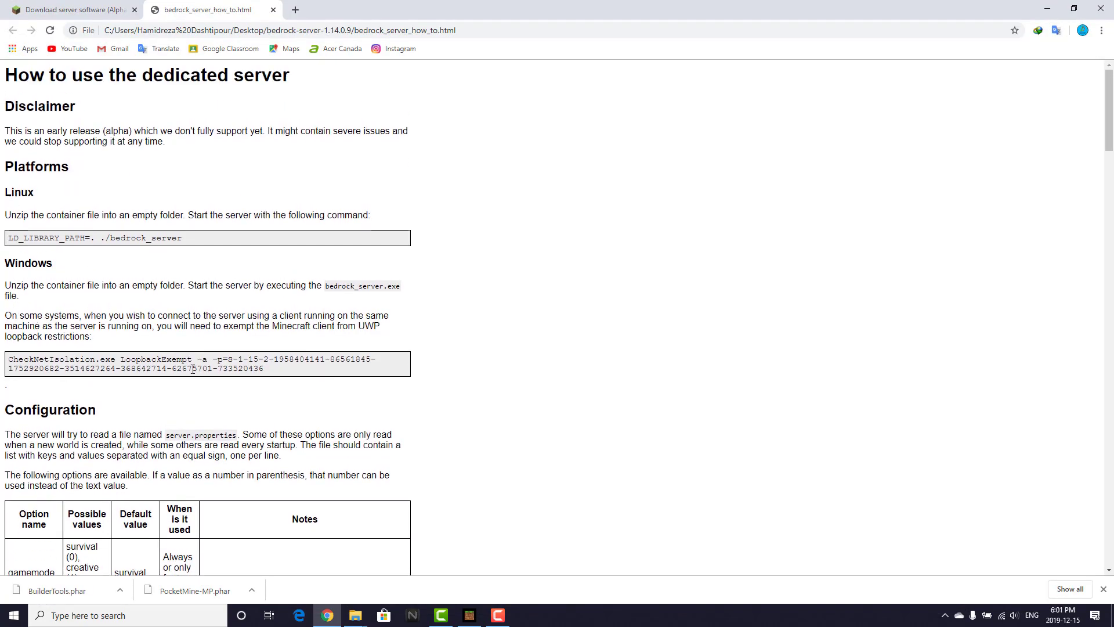
left_click_drag(143, 361, 2, 354)
triple_click(236, 361)
key("ctrl+c")
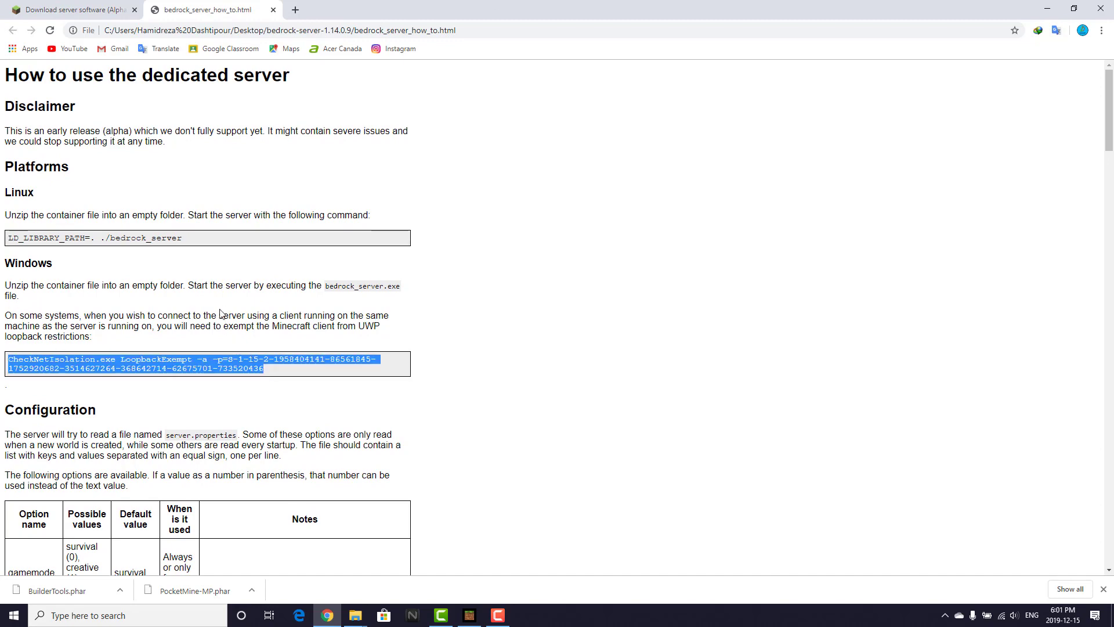
Minimise the browser, find Command Prompt with a search for "cmd", and run it as administrator.
left_click(1050, 7)
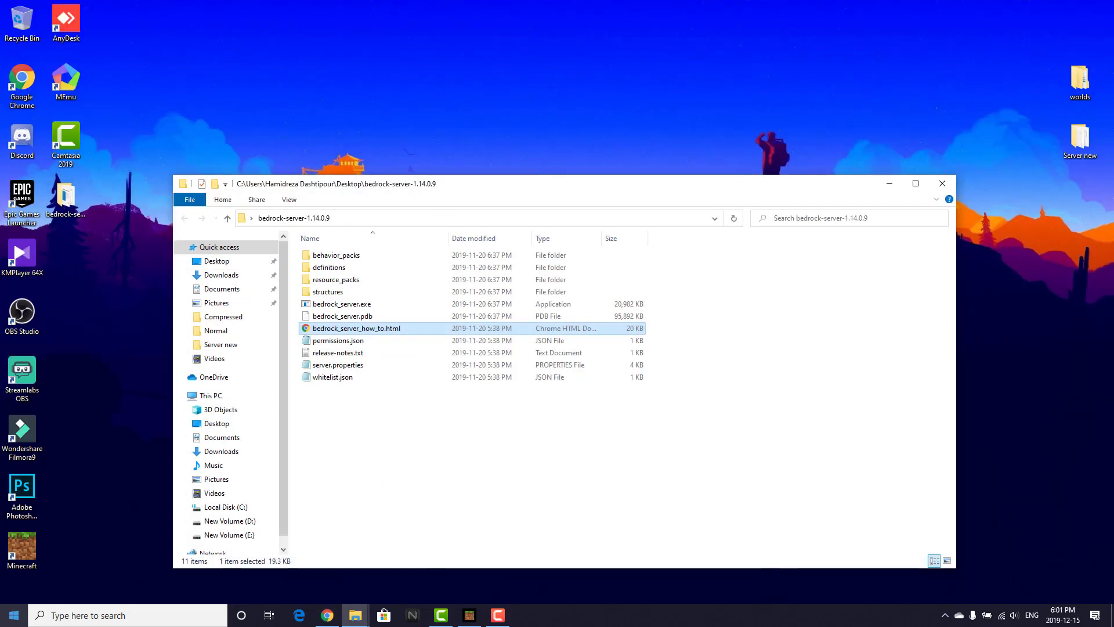
left_click(2, 624)
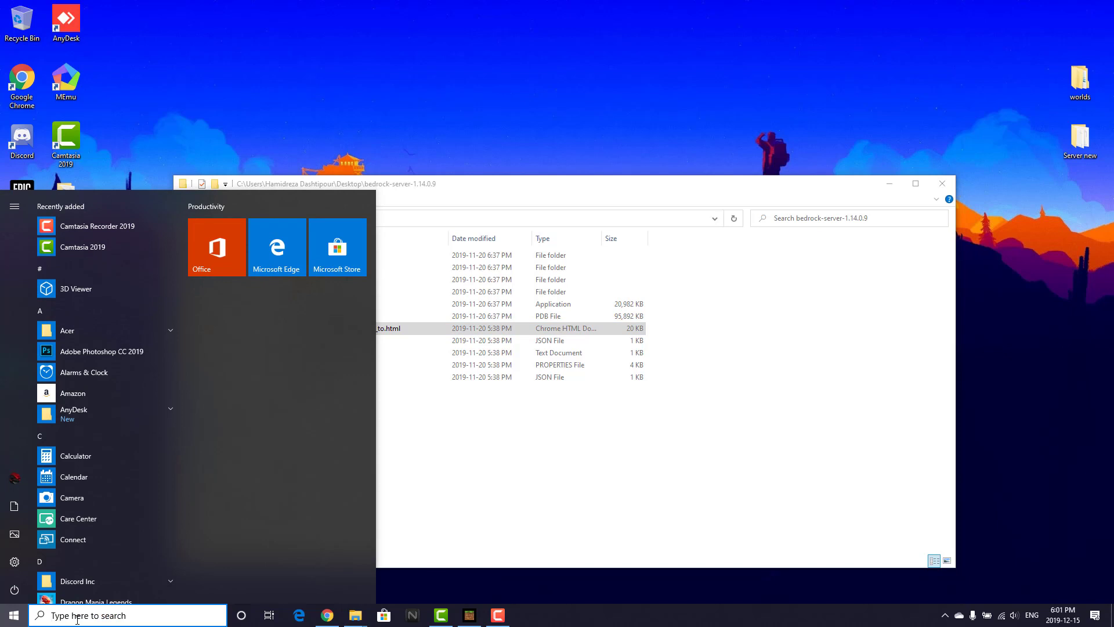
type("cmd")
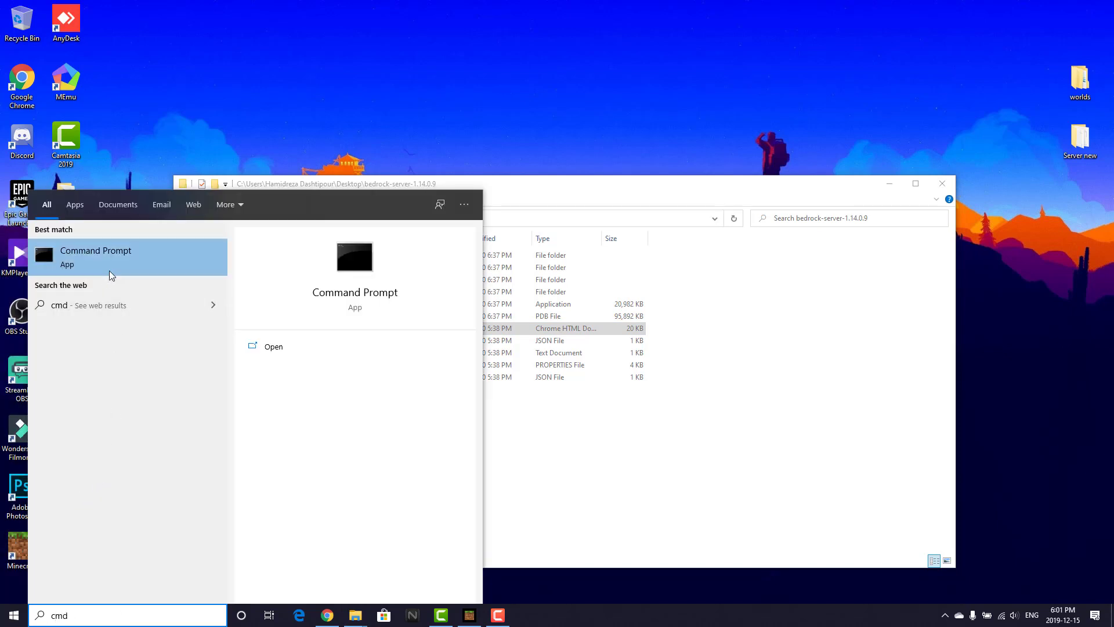
right_click(110, 271)
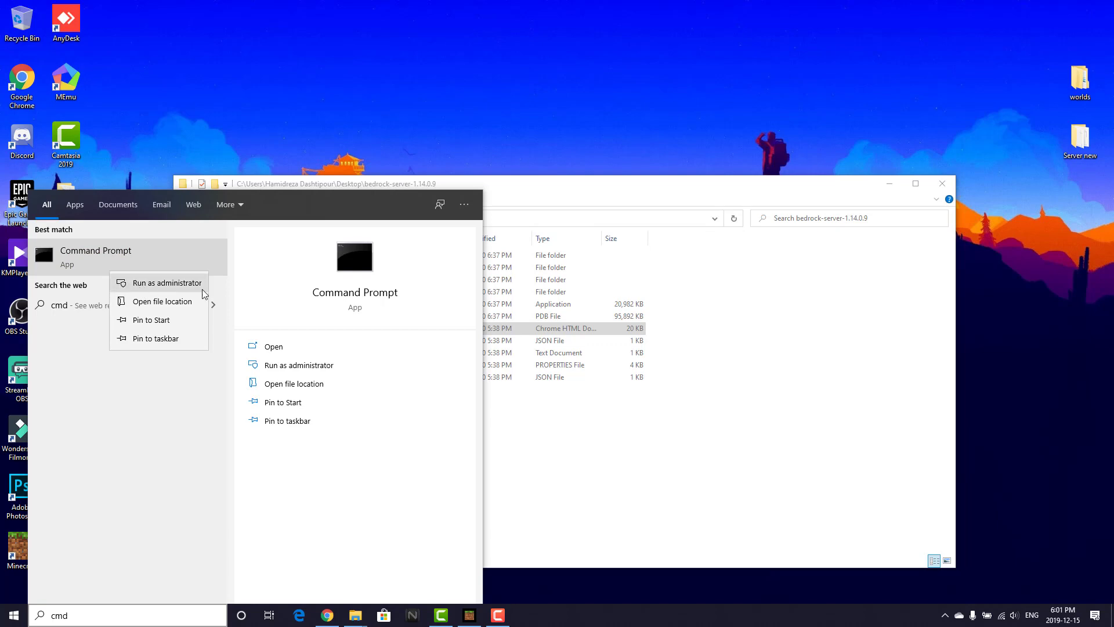
left_click(165, 284)
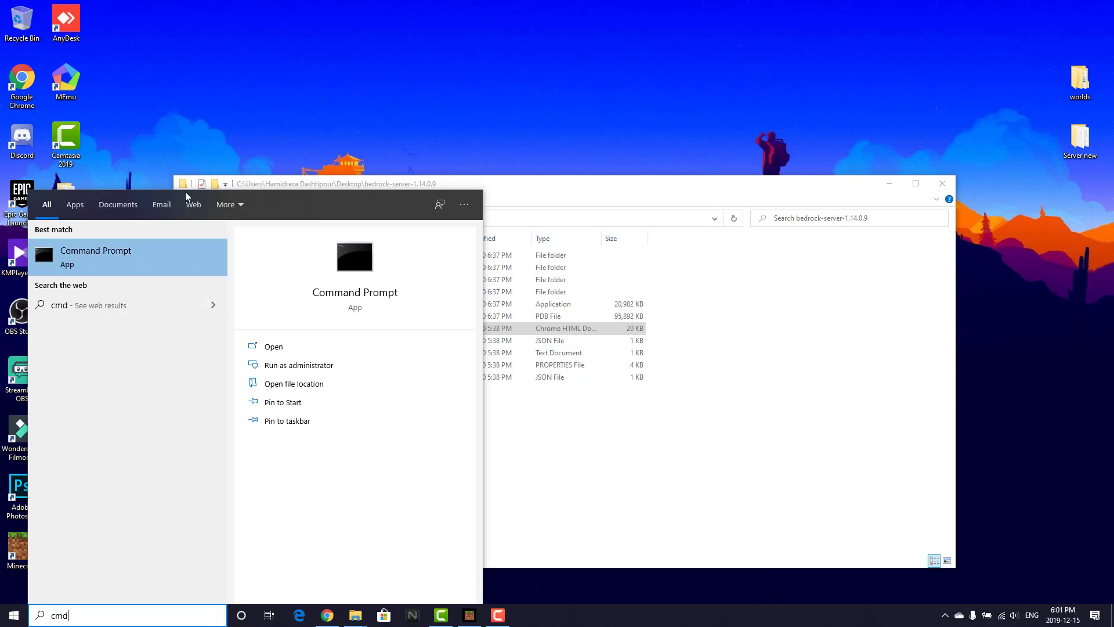
left_click(899, 181)
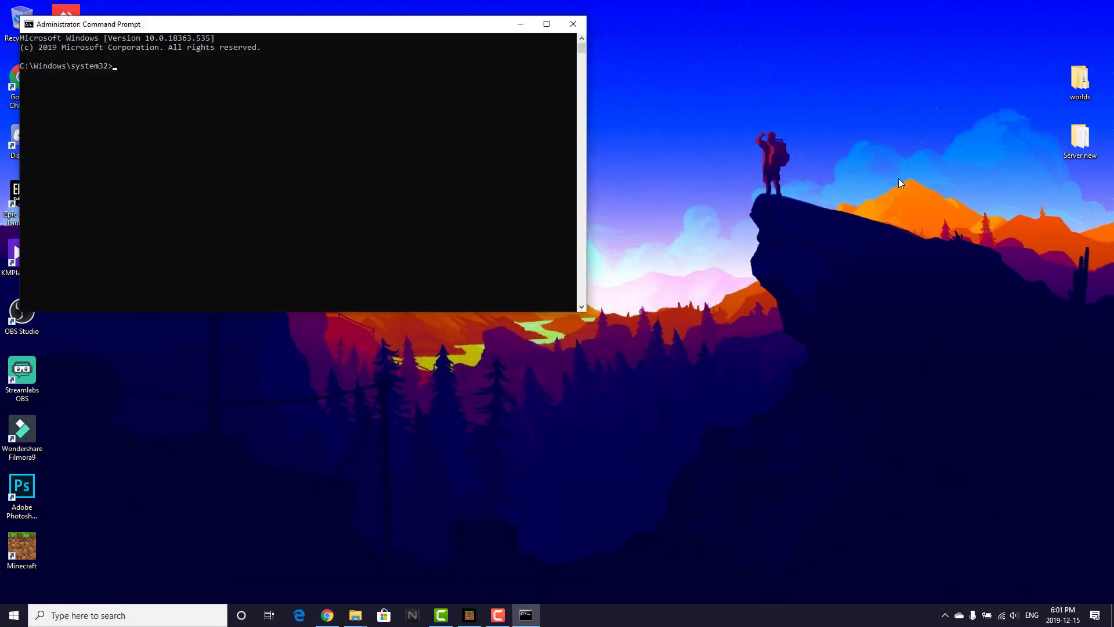
Run the copied CheckNetIsolation.exe LoopbackExempt command in the administrator Command Prompt and close the window.
key("ctrl+v")
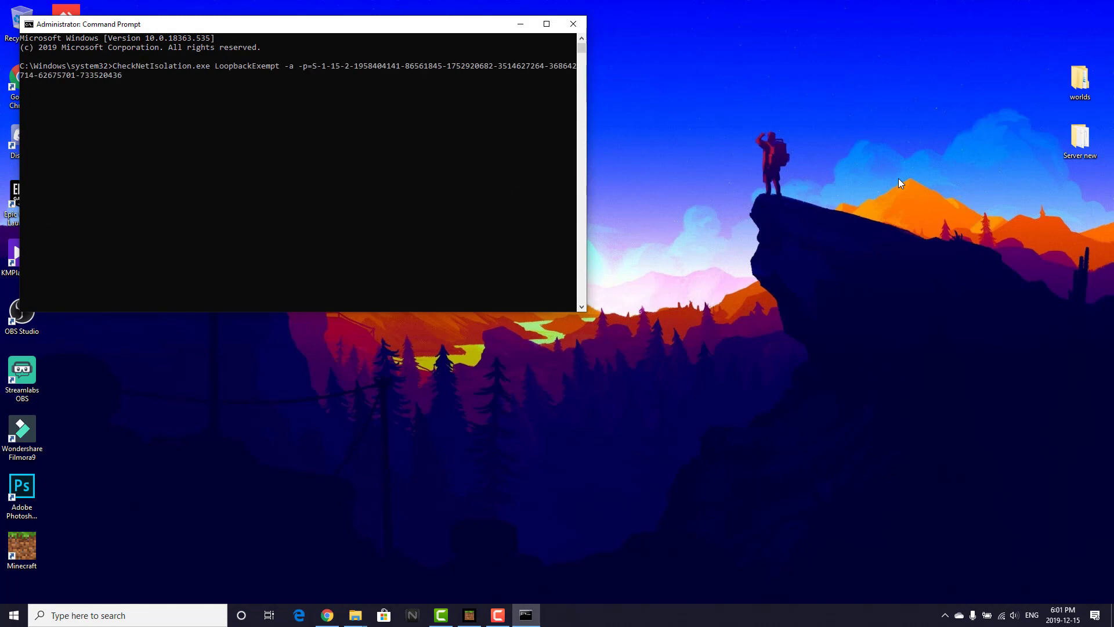
key("Return")
double_click(26, 85)
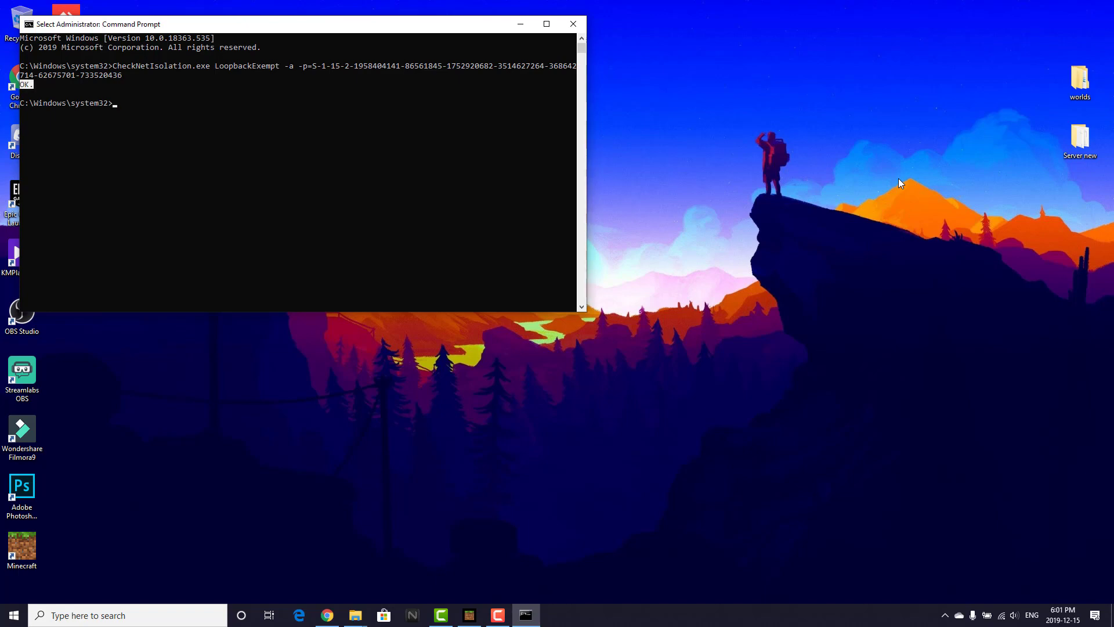
left_click_drag(261, 23, 510, 88)
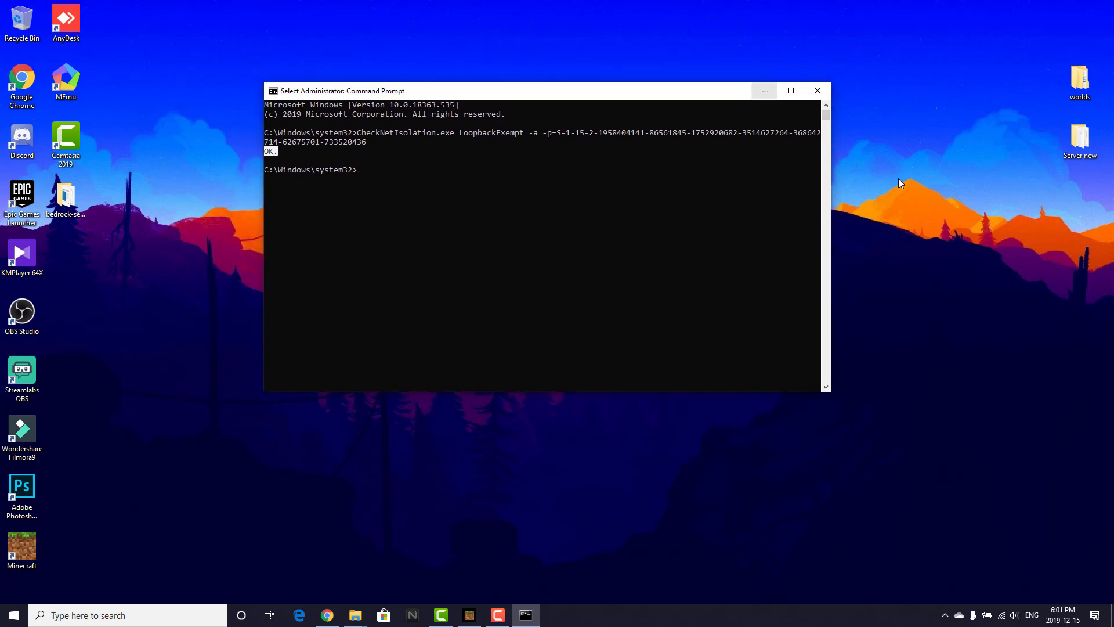
left_click(817, 91)
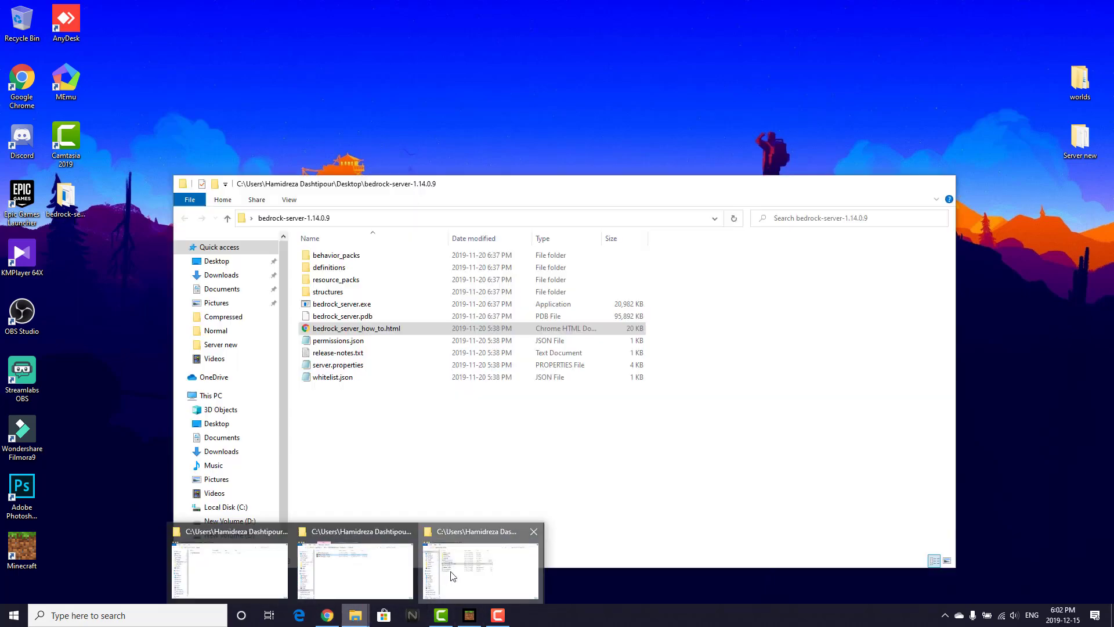
Return to the bedrock-server-1.14.0.9 folder and start the server with bedrock_server.exe.
left_click(355, 571)
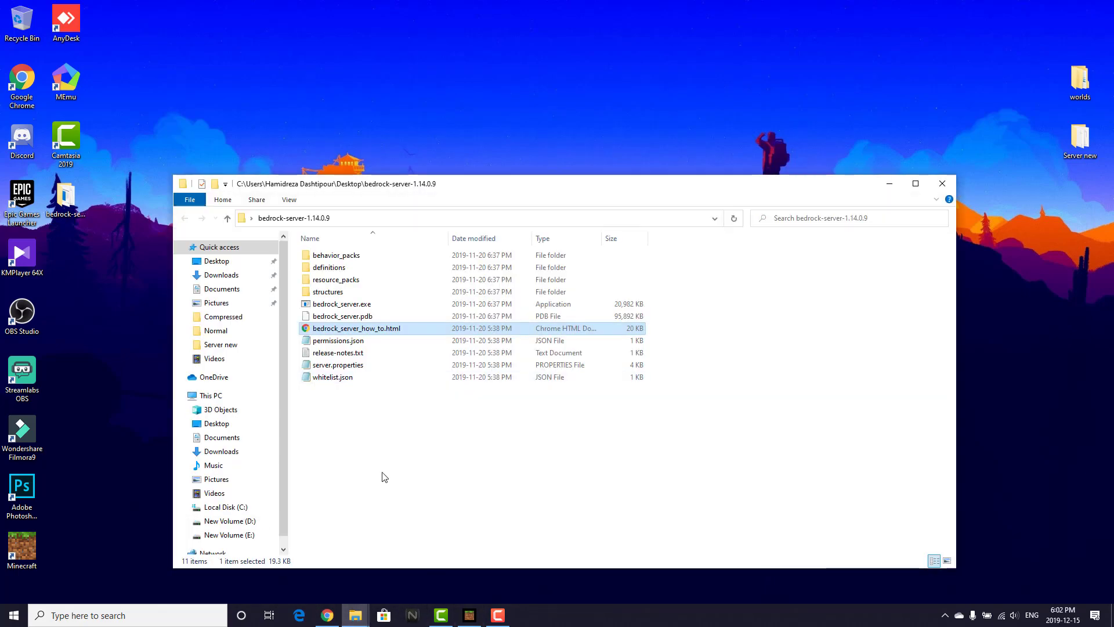
key("ctrl+a")
left_click(353, 427)
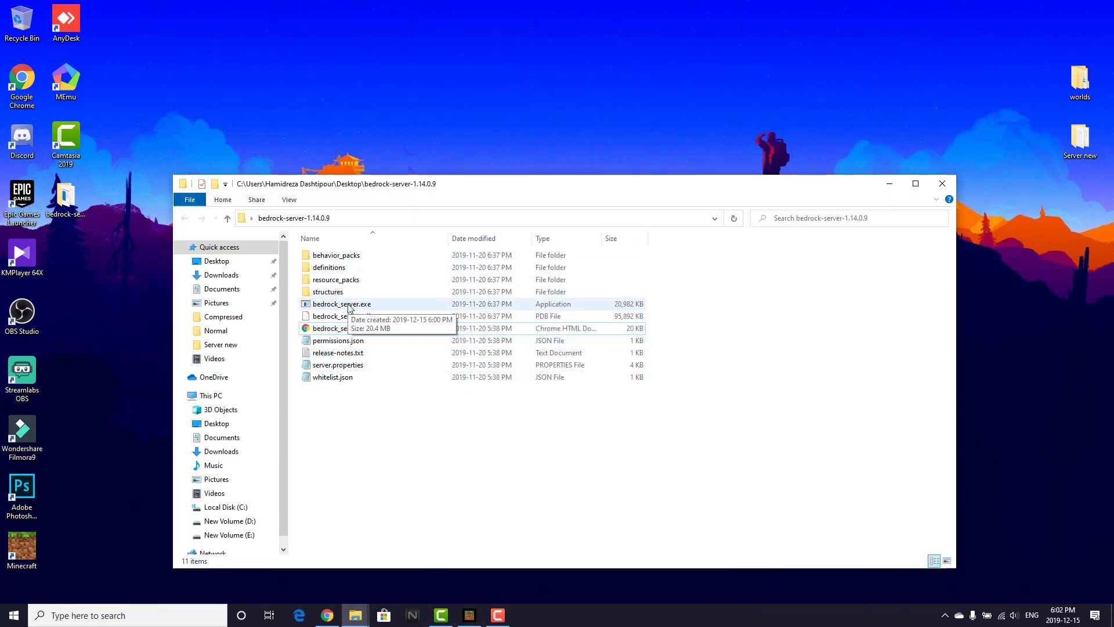
double_click(349, 305)
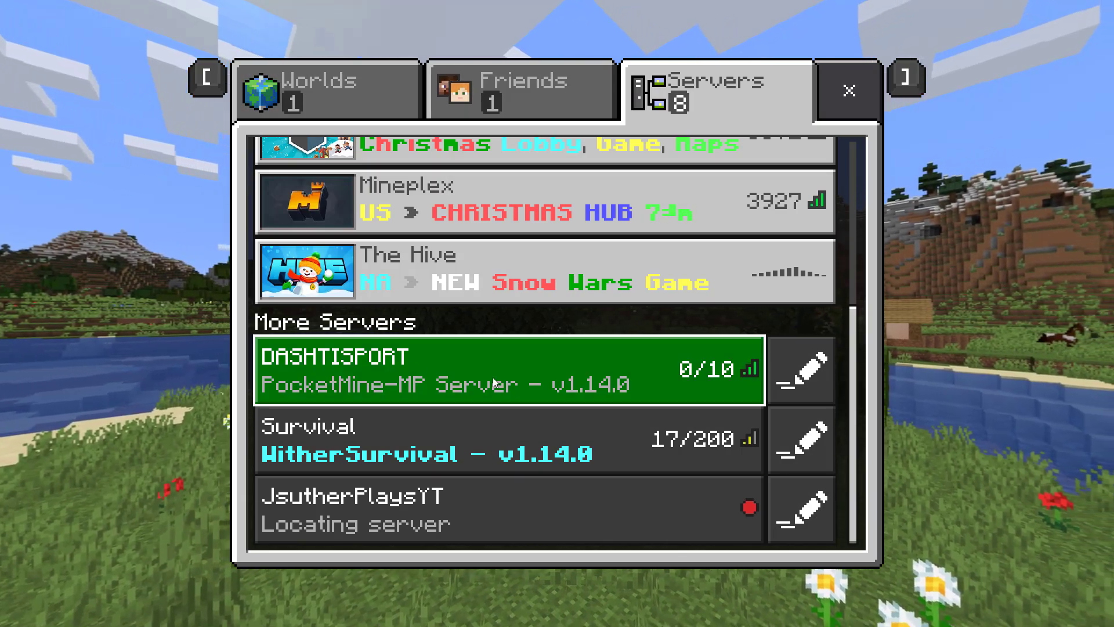
Open a Command Prompt from a search for "cmd" and run ipconfig to find the Wi-Fi adapter's IPv4 address.
key("super")
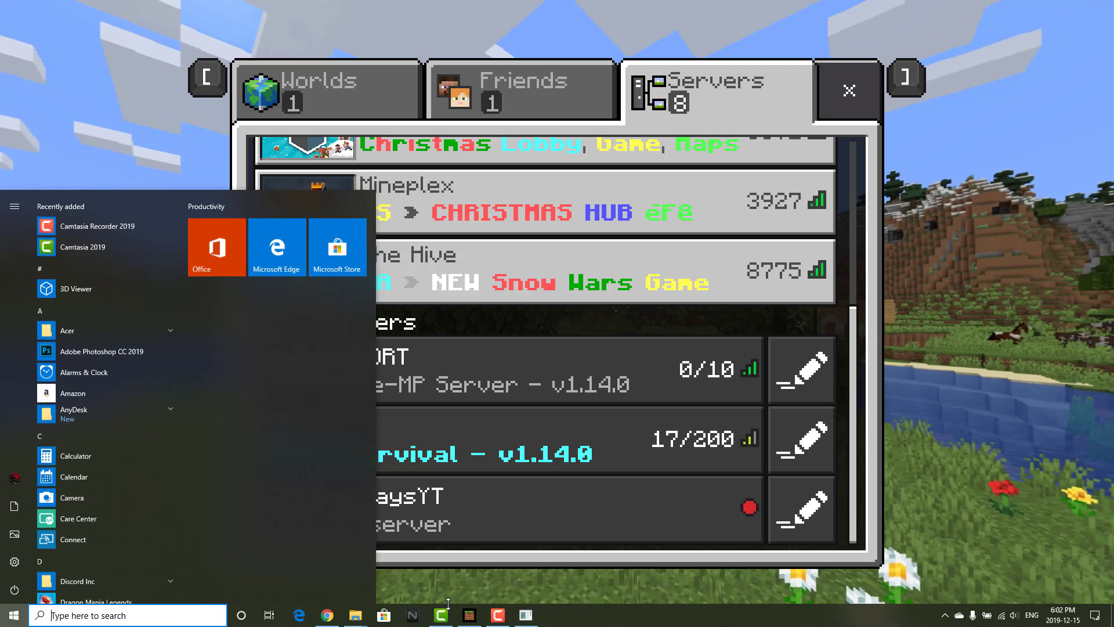
left_click(81, 619)
type("cmd")
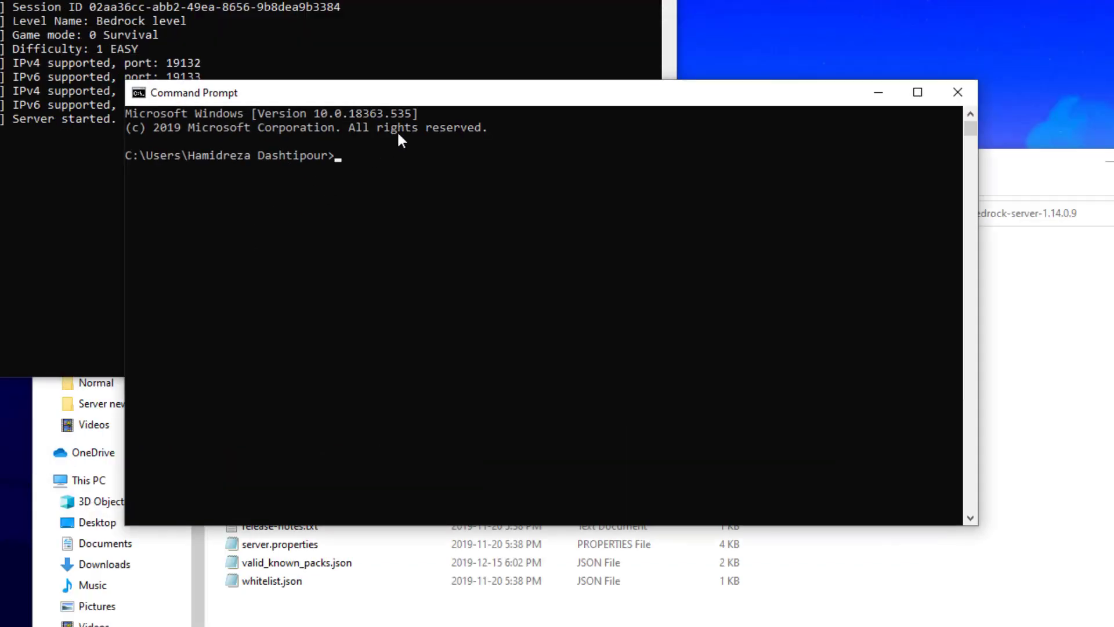
type("ipcon")
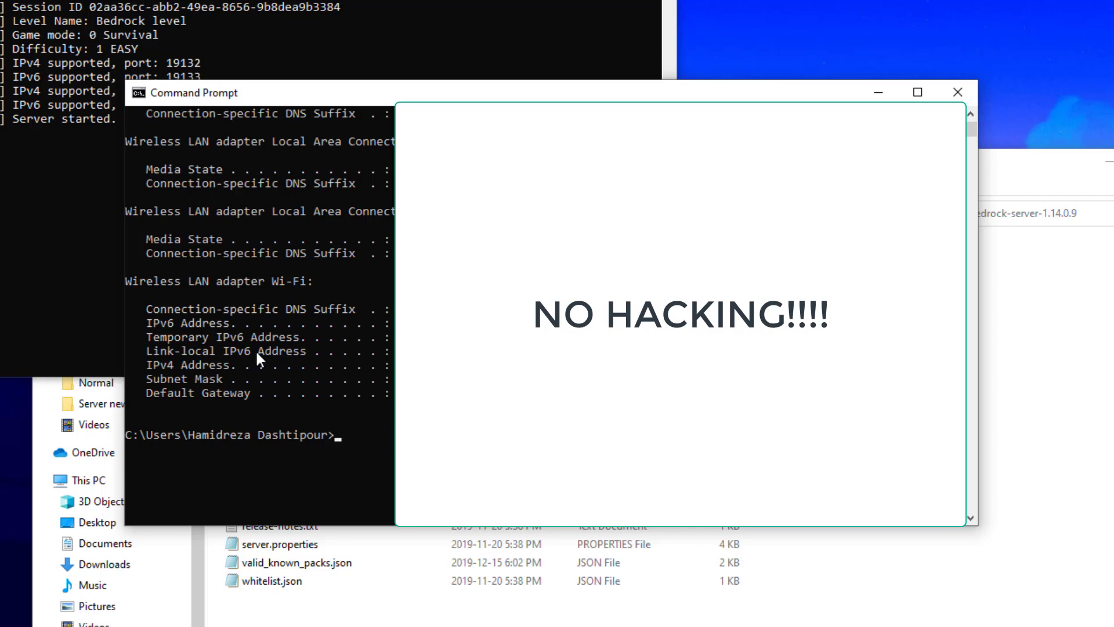
left_click_drag(147, 364, 209, 366)
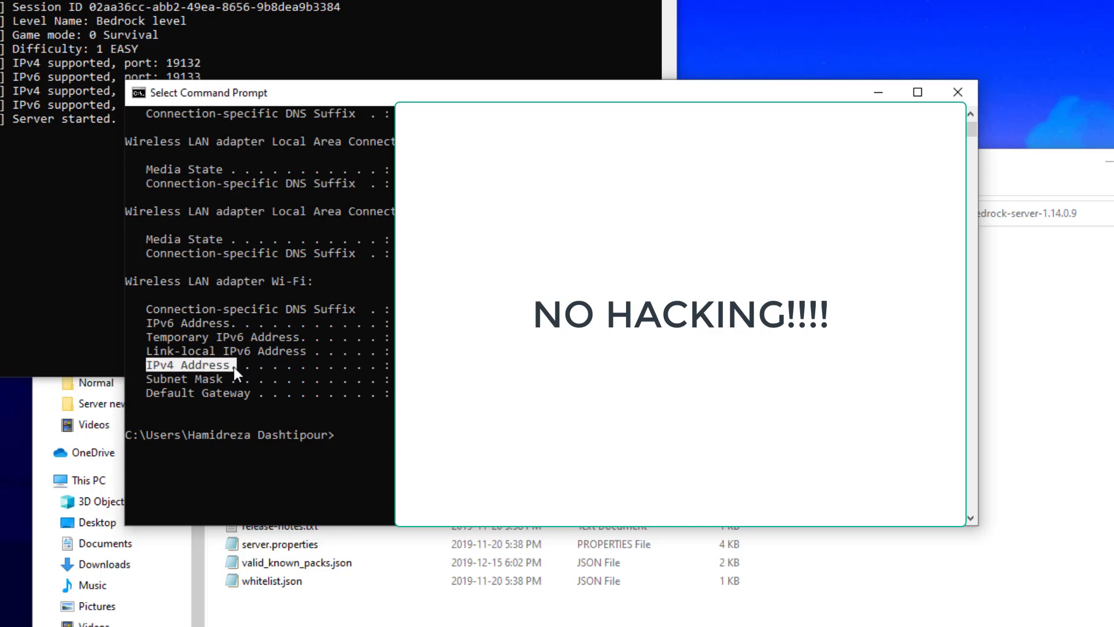
left_click(203, 366)
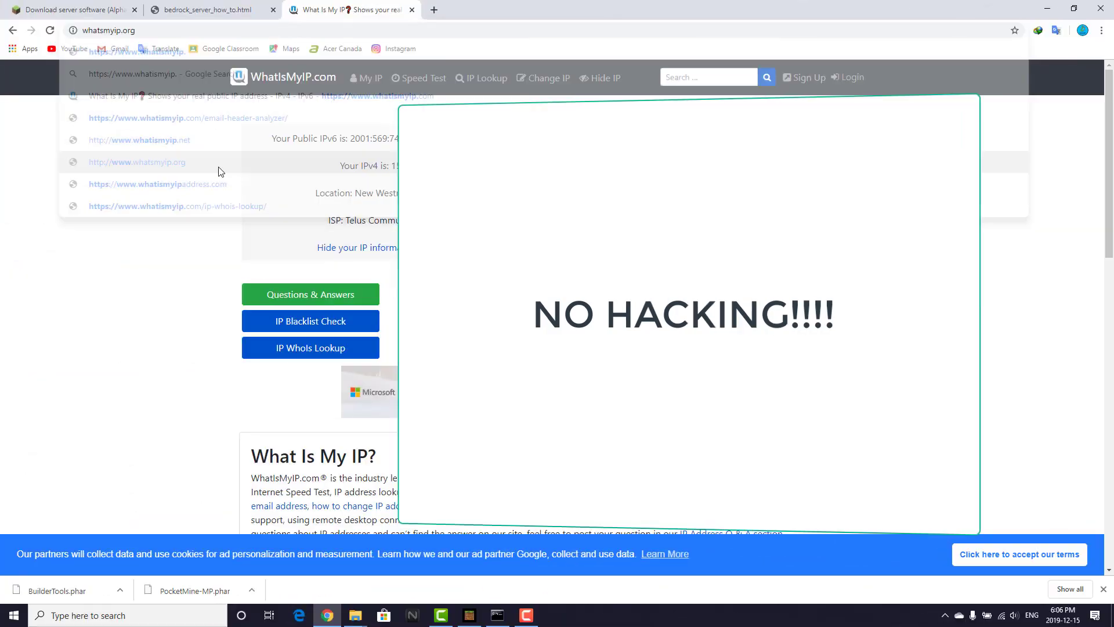
Look up the connection's public IP address on whatsmyip.org in Chrome.
left_click(216, 169)
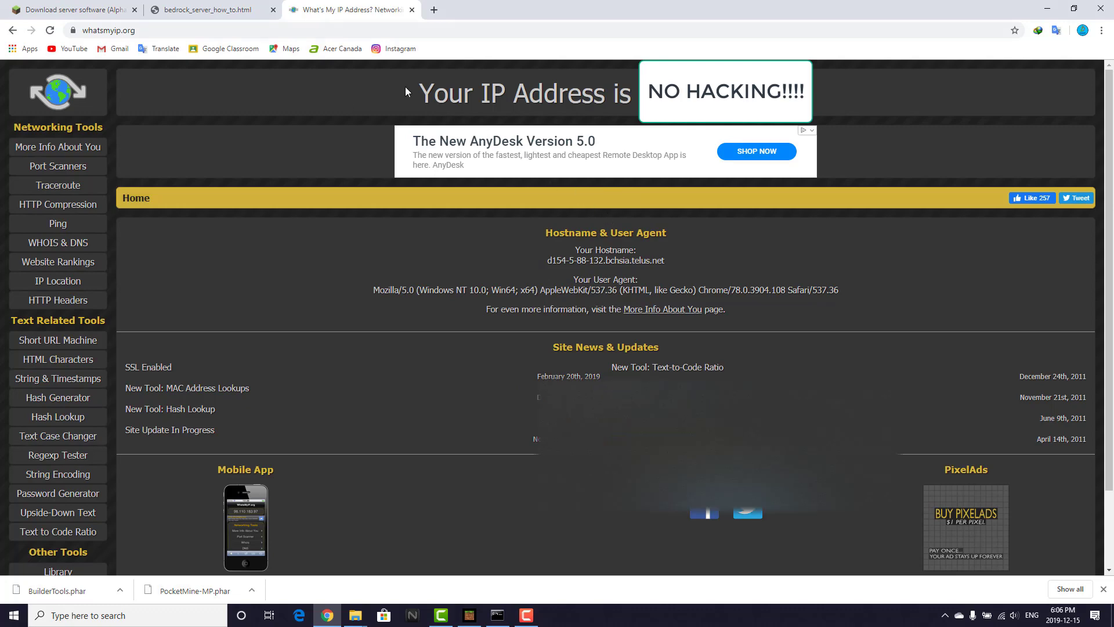
Switch to Minecraft and add an external server named NEW with the server's IP address and port 19132.
left_click(1047, 9)
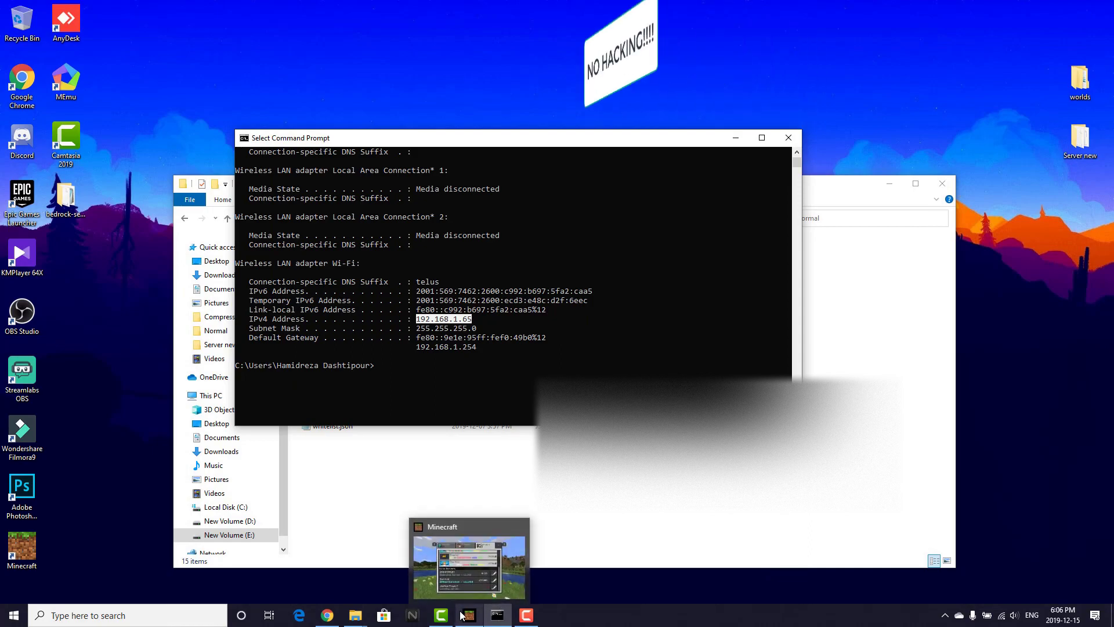
left_click(461, 609)
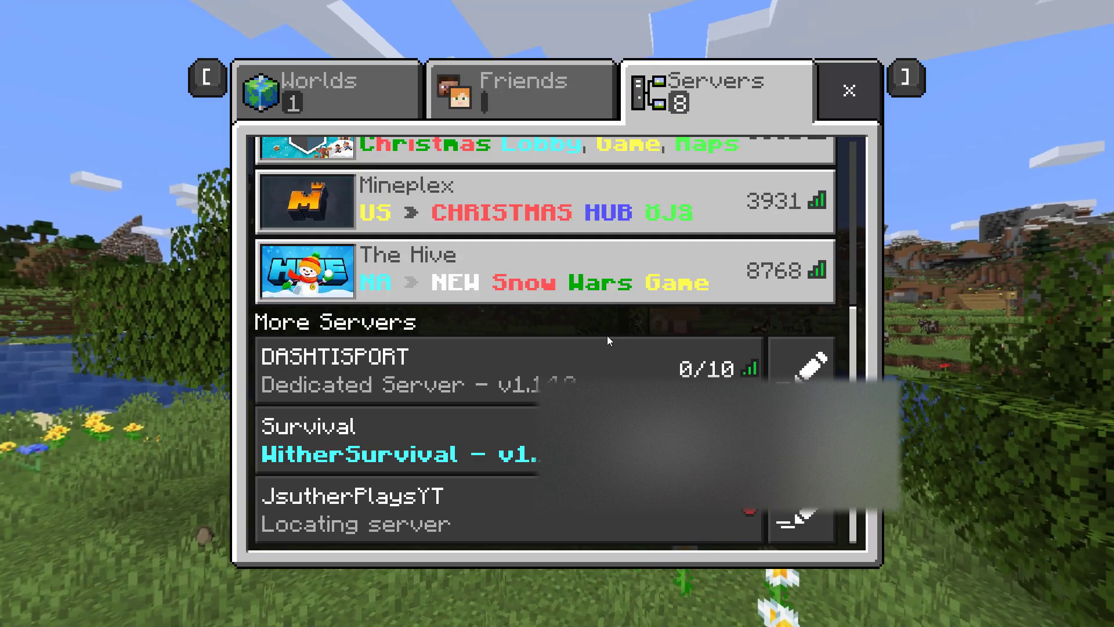
scroll(463, 231, "up", 10)
left_click(421, 180)
left_click(302, 308)
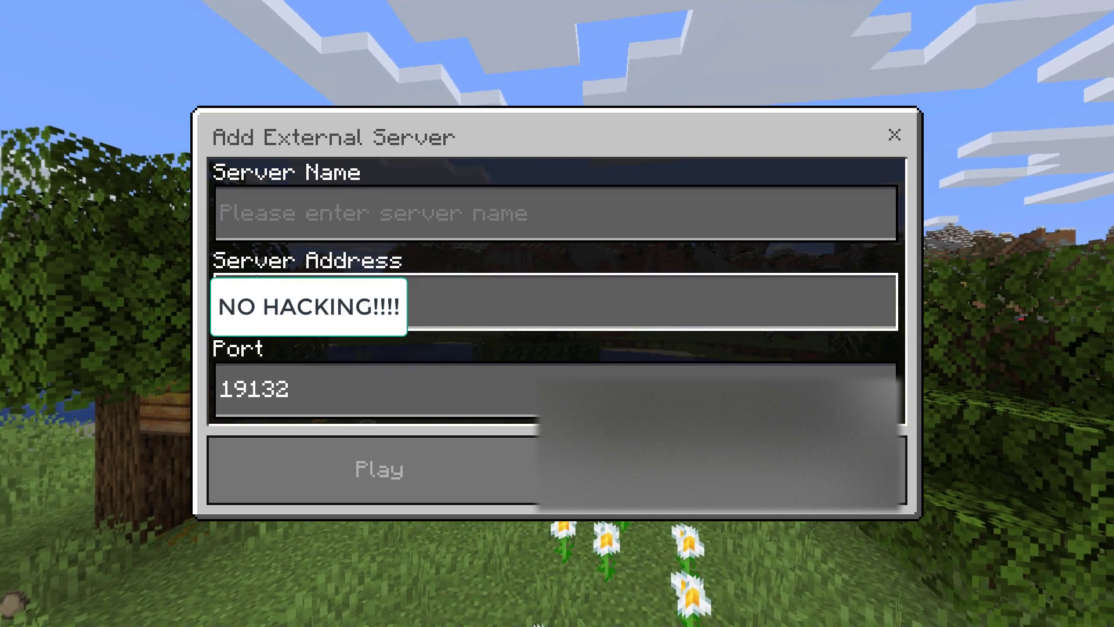
left_click(350, 233)
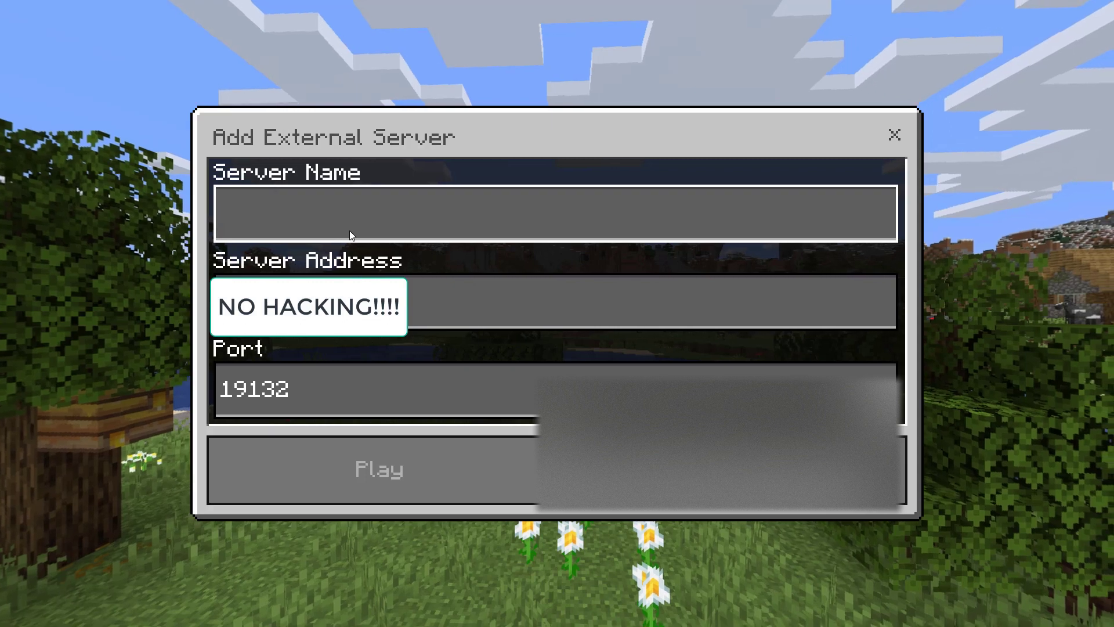
type("NEW")
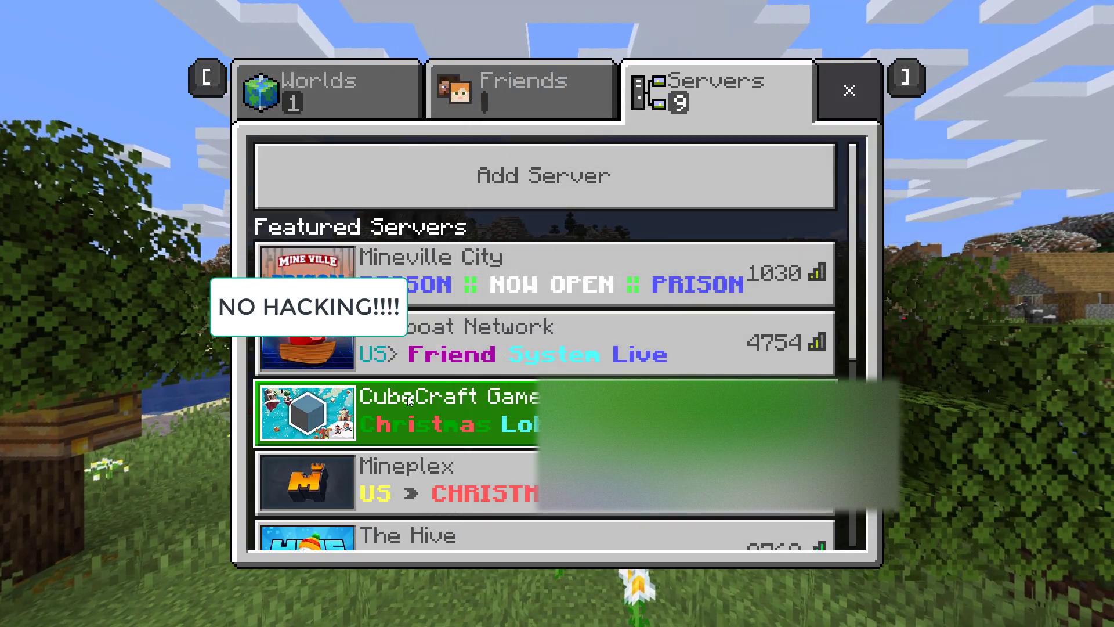
scroll(408, 399, "down", 5)
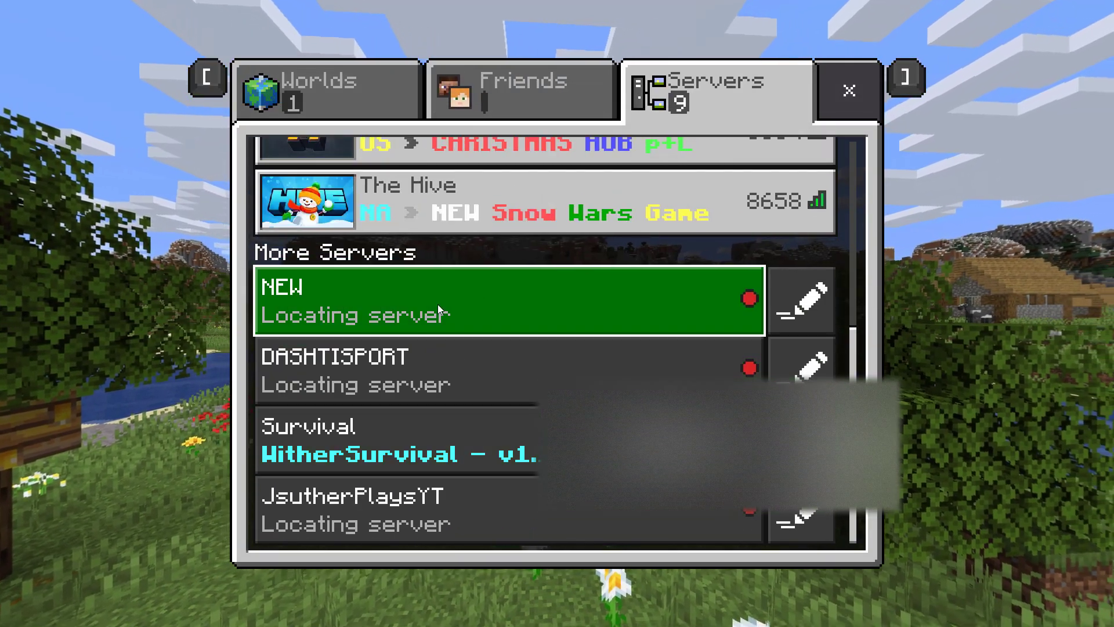
Switch to the Command Prompt to copy the selected IPv4 address, and bring up the whatsmyip.org page in Chrome.
key("super")
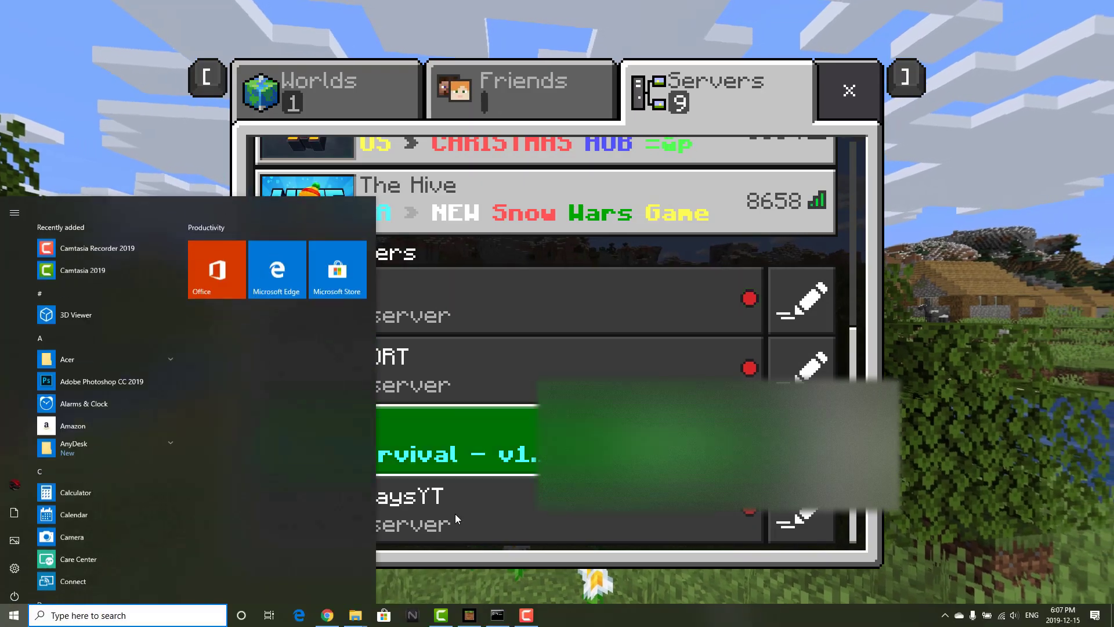
left_click(469, 615)
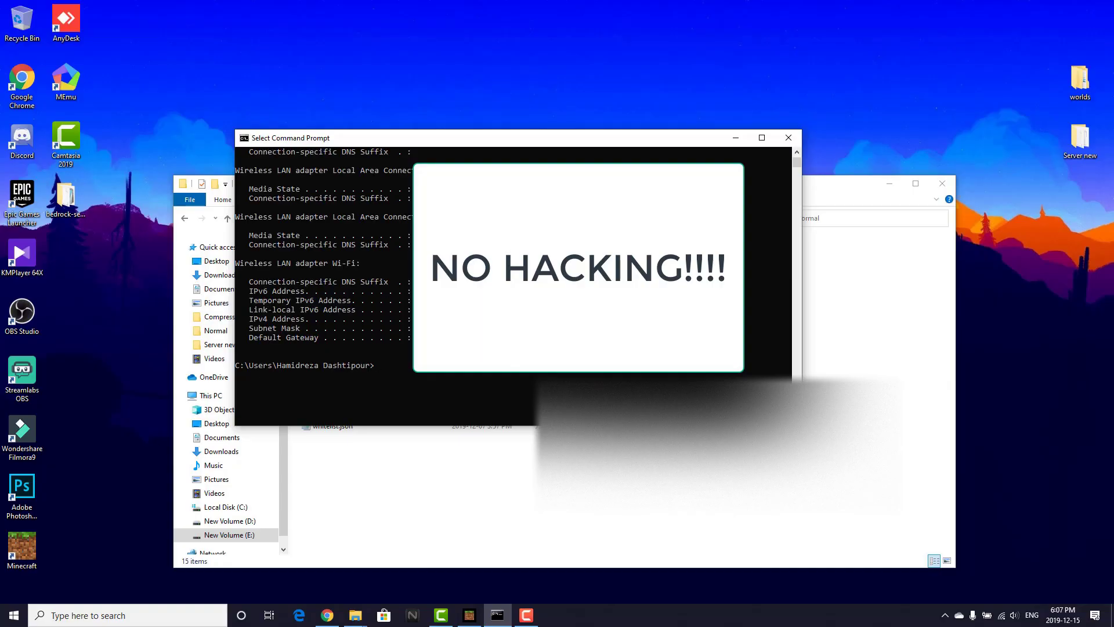
key("Return")
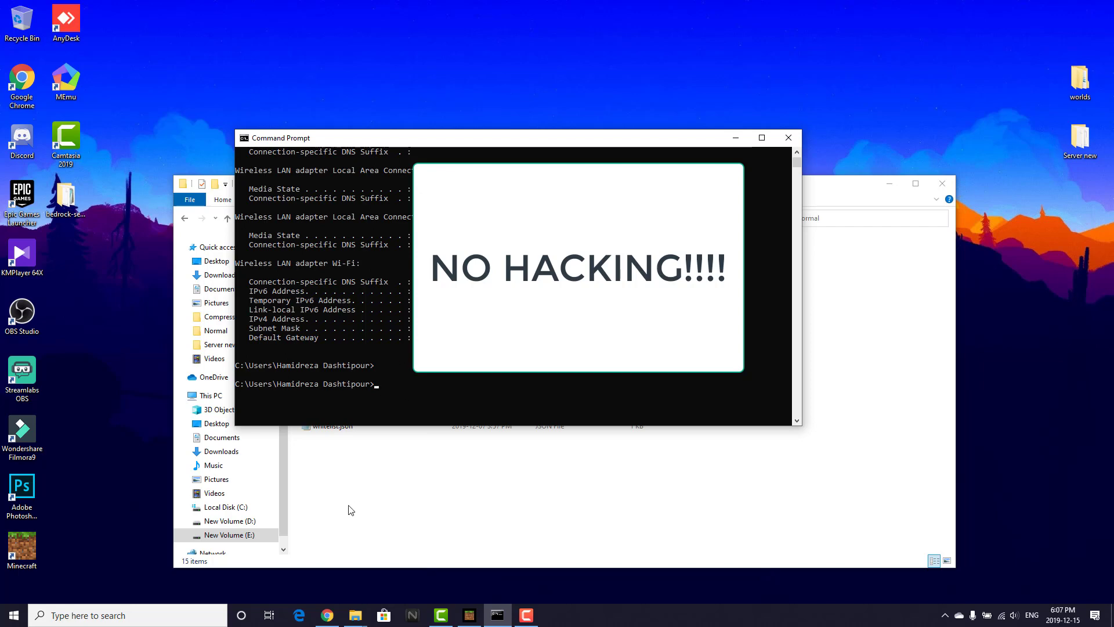
left_click(327, 615)
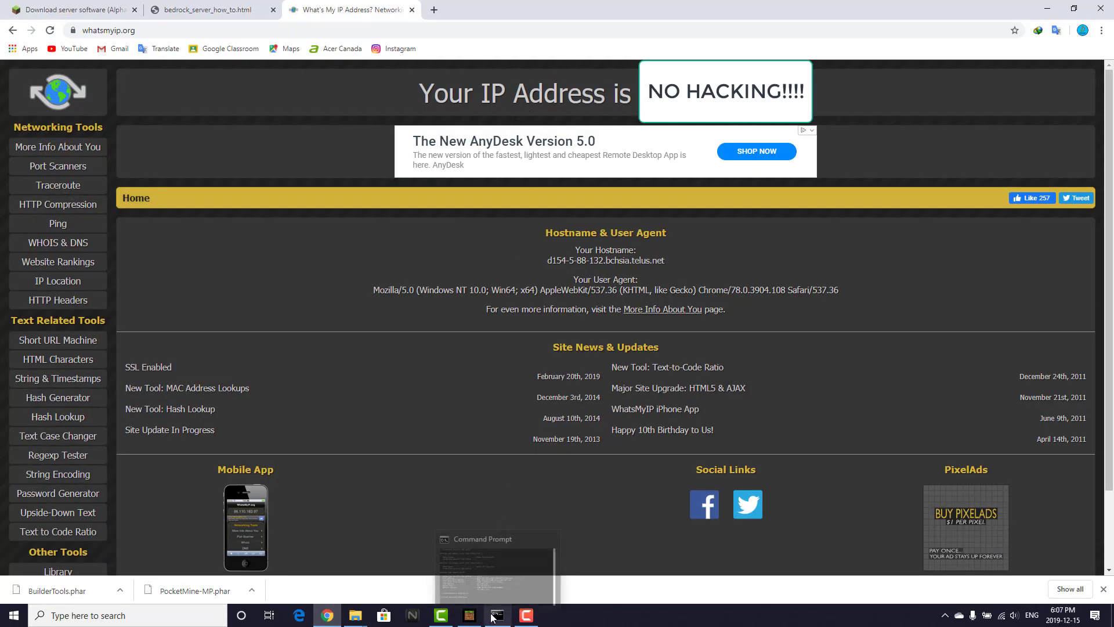
Return to Minecraft, replace the NEW entry's server address with the copied IPv4 address and save the entry.
left_click(469, 614)
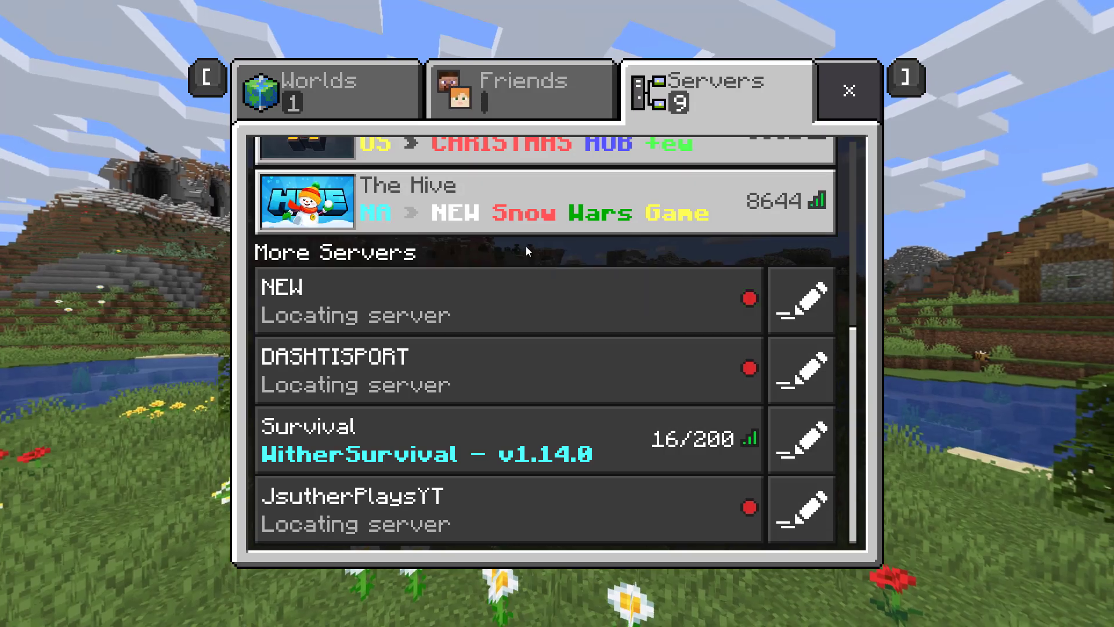
scroll(525, 246, "up", 5)
scroll(571, 388, "down", 5)
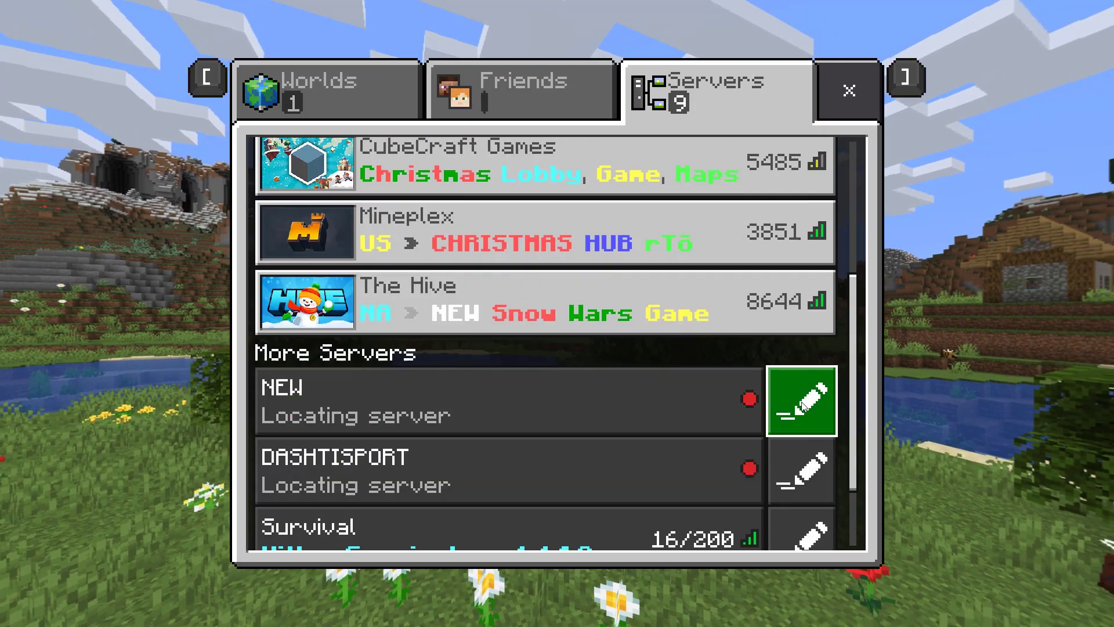
left_click(801, 398)
key("BackSpace")
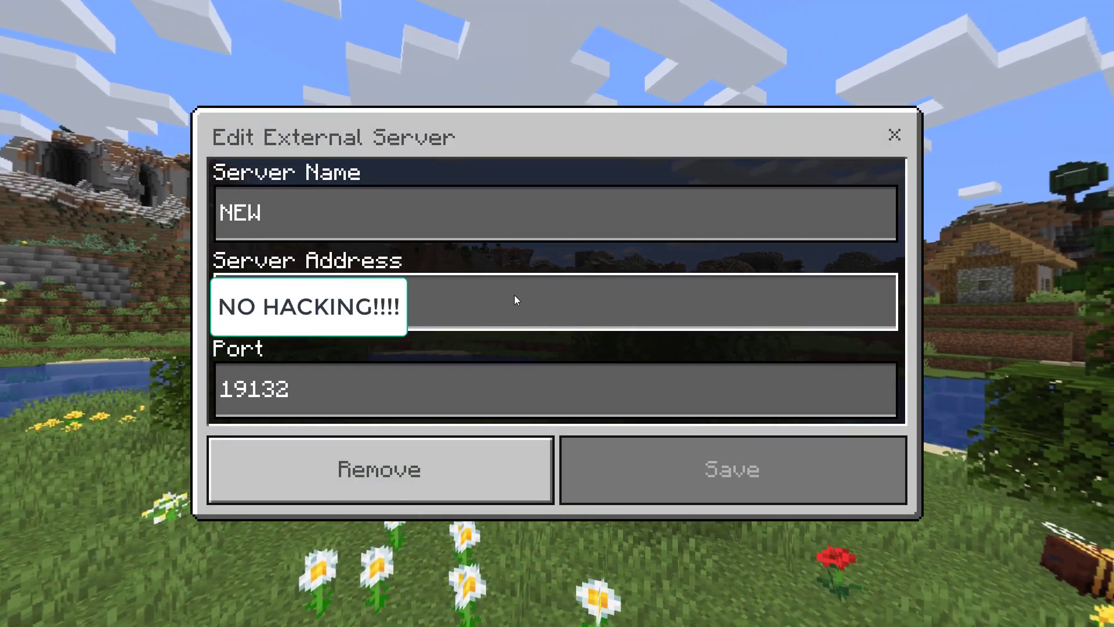
type("192.168.1.65")
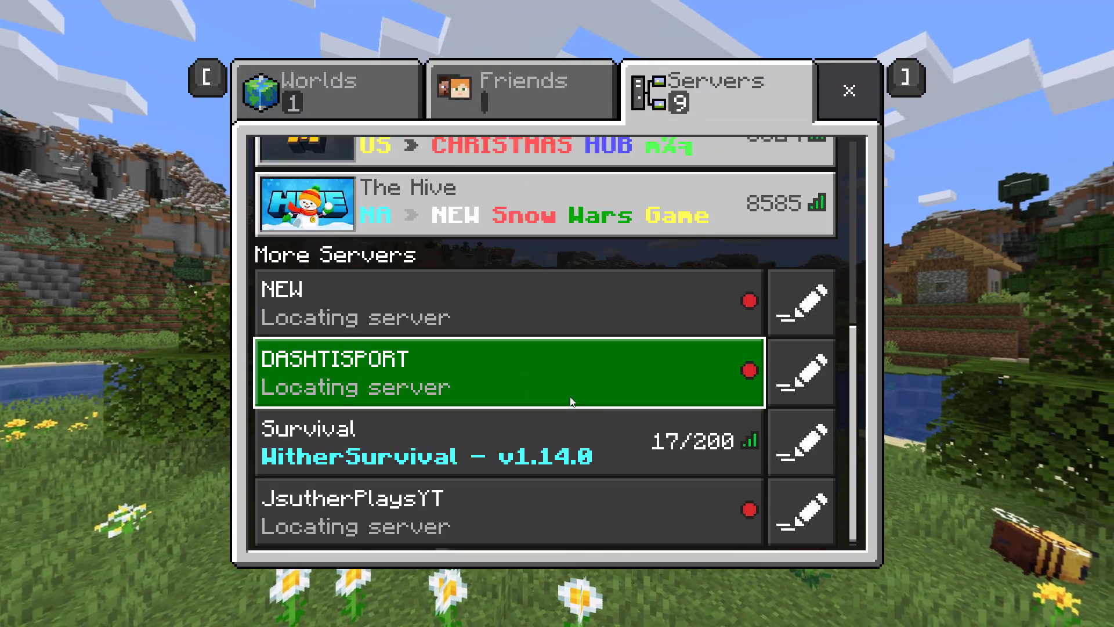
Switch to the bedrock-server-1.14.0.9 folder in File Explorer and start bedrock_server.exe.
key("super")
mouse_move(364, 616)
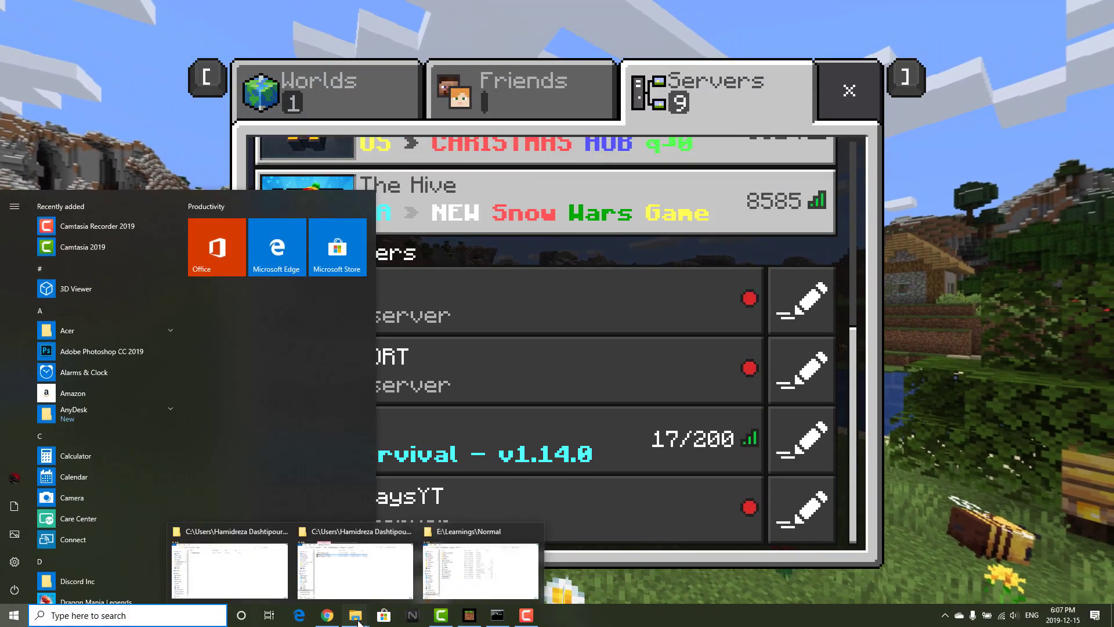
left_click(495, 571)
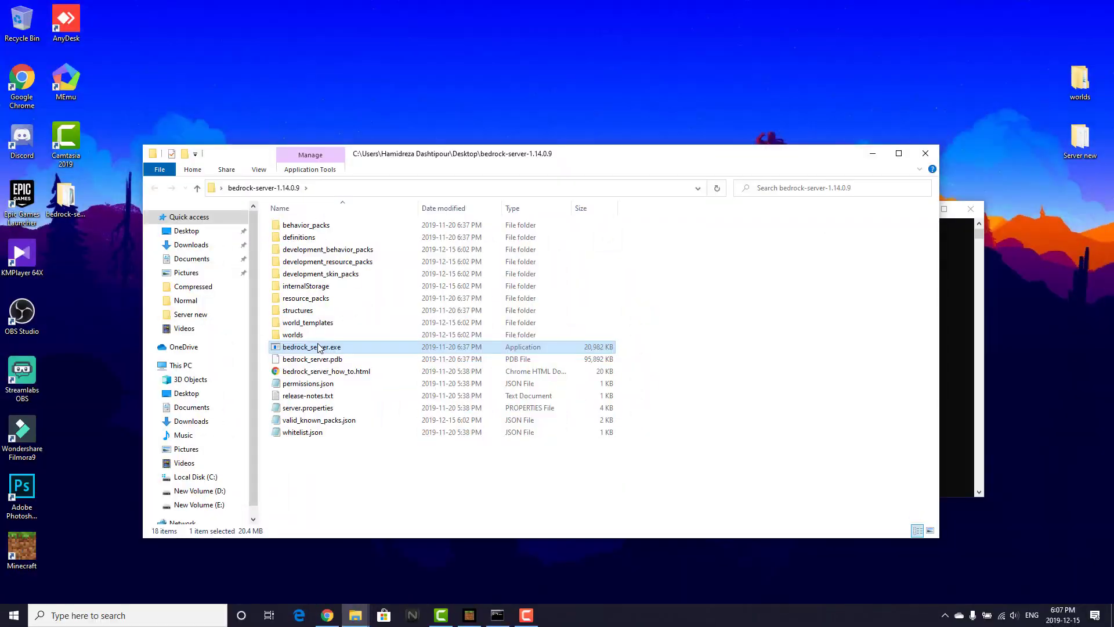
double_click(321, 348)
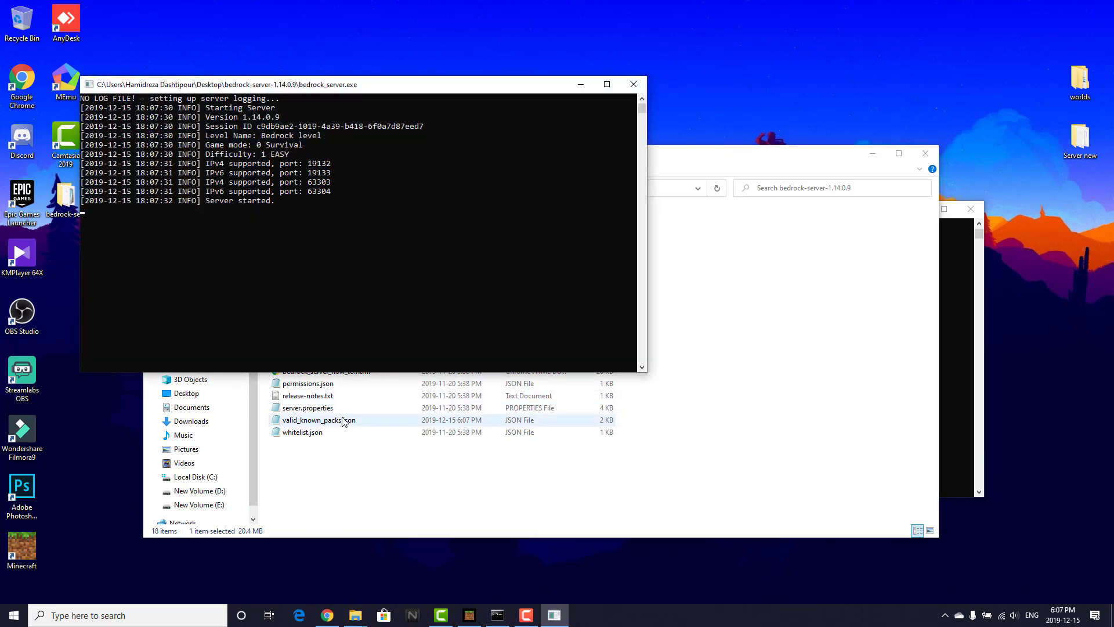
Return to Minecraft, join the NEW server and walk through the jungle to the beach.
mouse_move(470, 615)
left_click(485, 569)
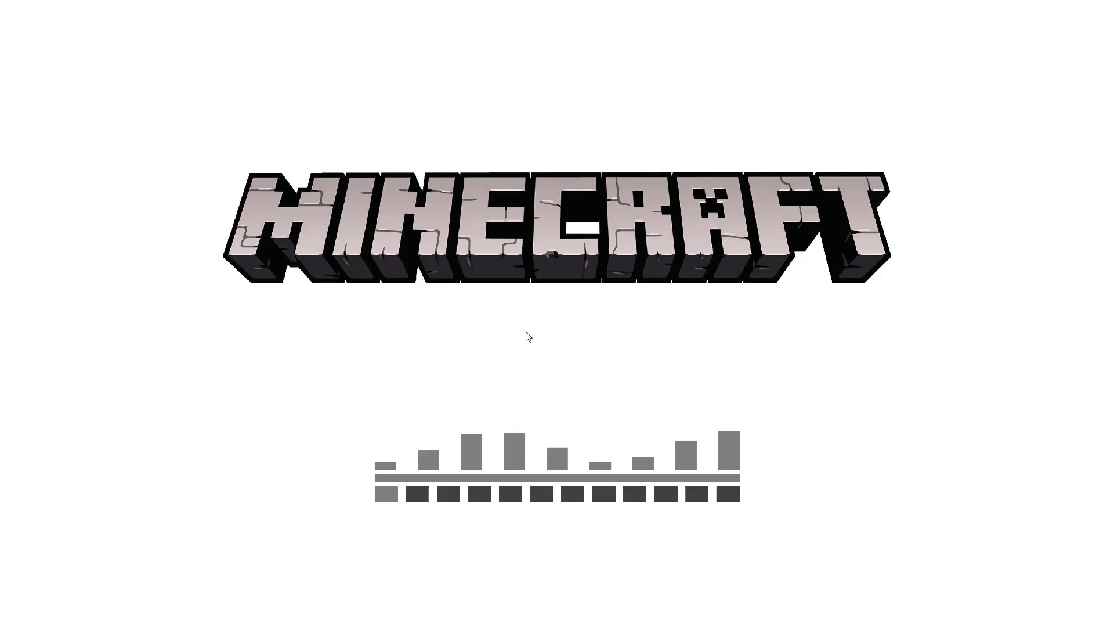
scroll(608, 283, "up", 5)
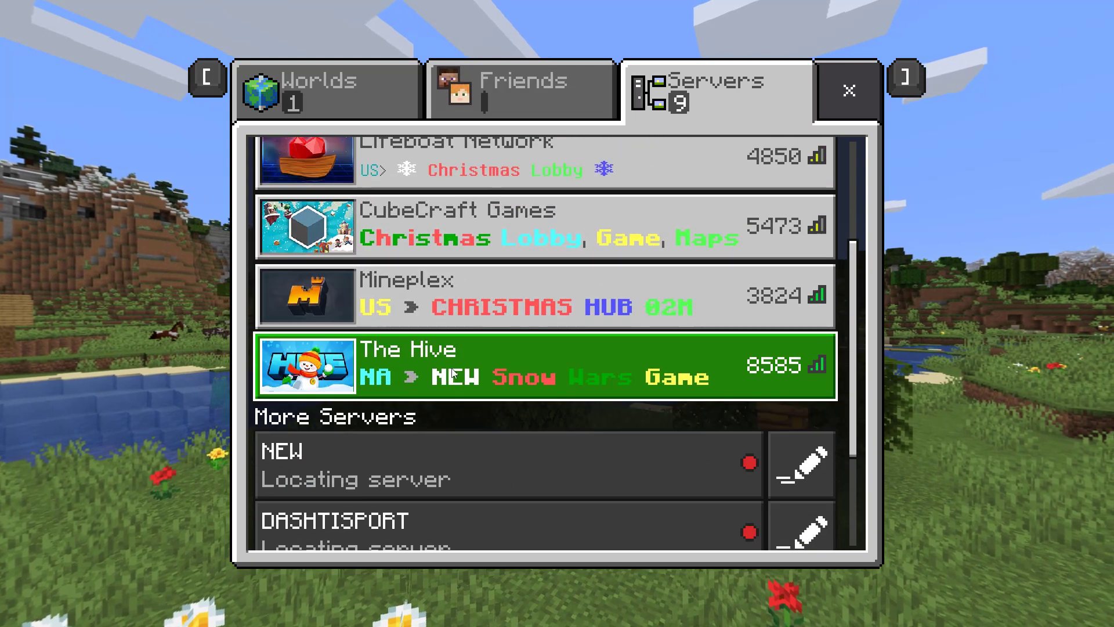
left_click(451, 468)
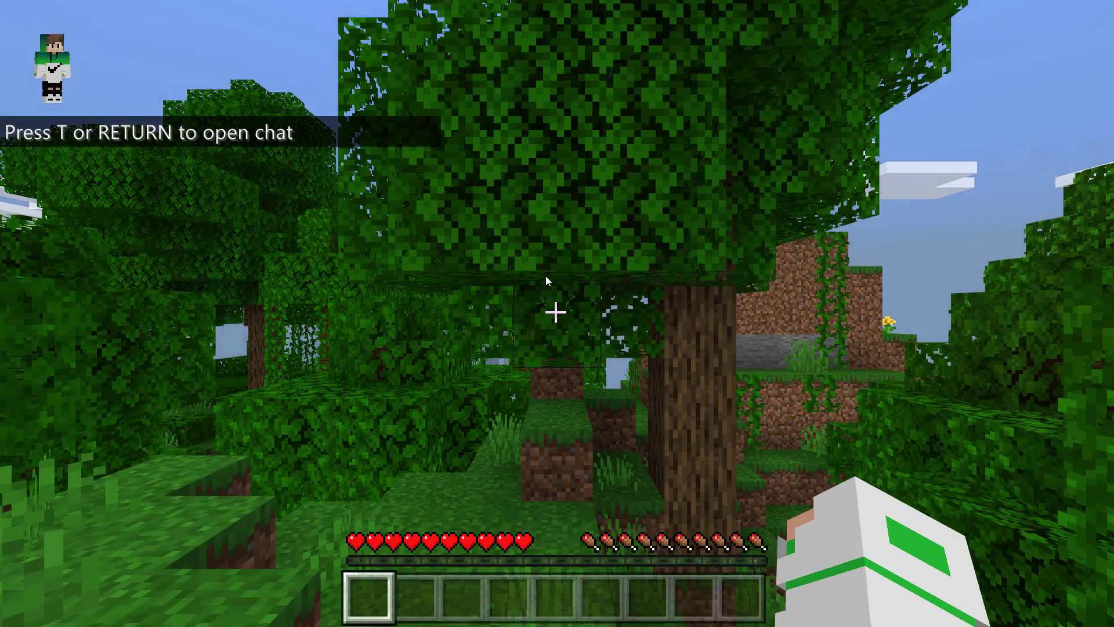
key("w")
key("w")
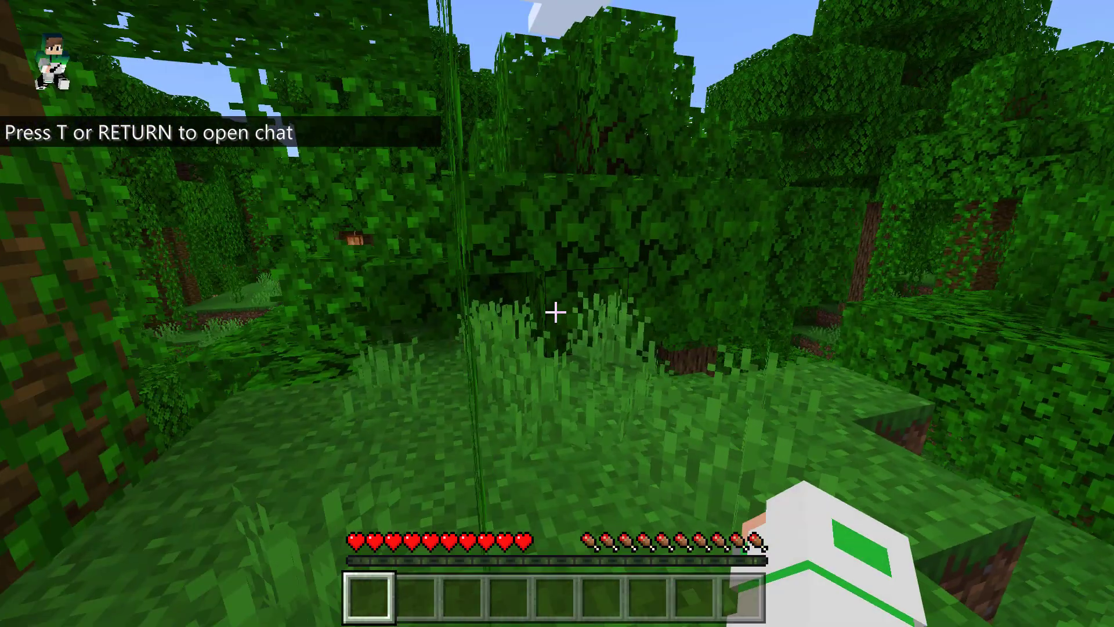
key("w")
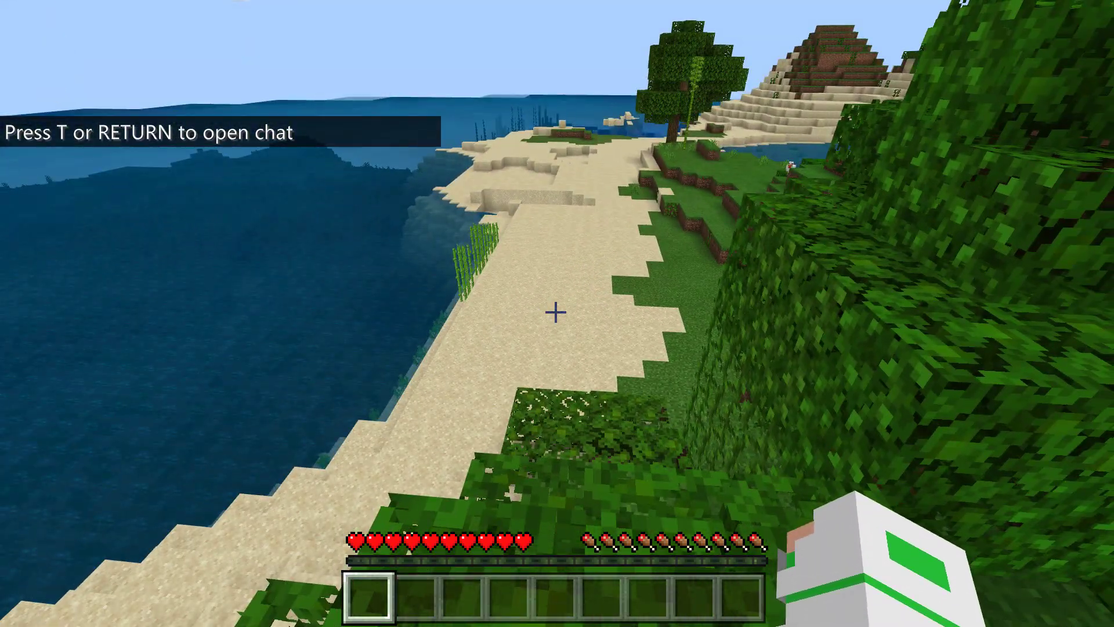
type("t/plu")
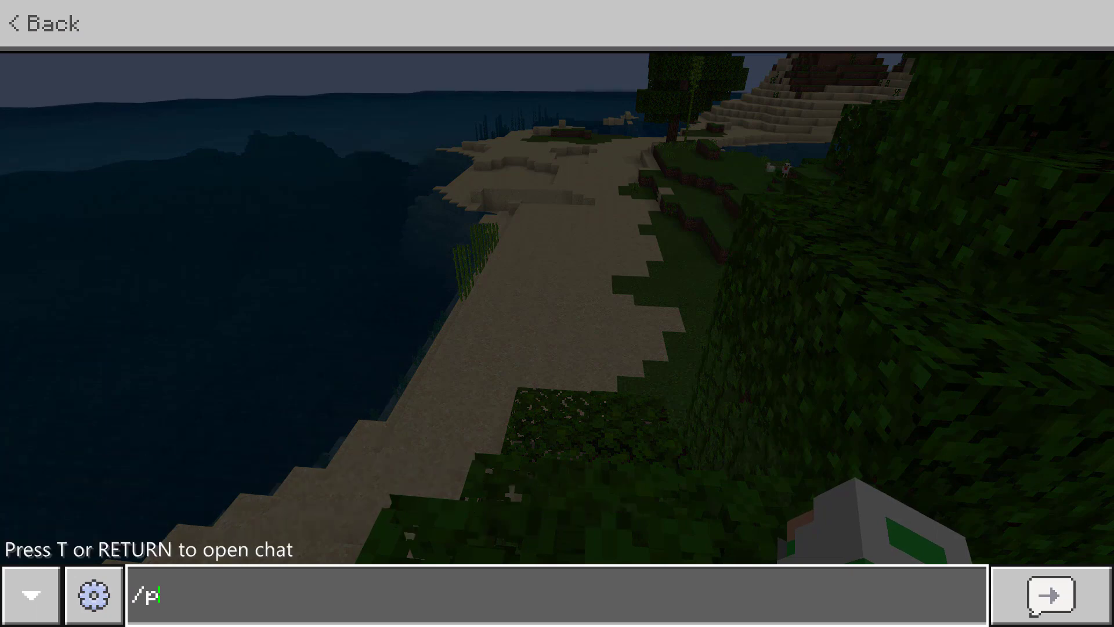
key("BackSpace")
key("BackSpace")
key("BackSpace")
key("BackSpace")
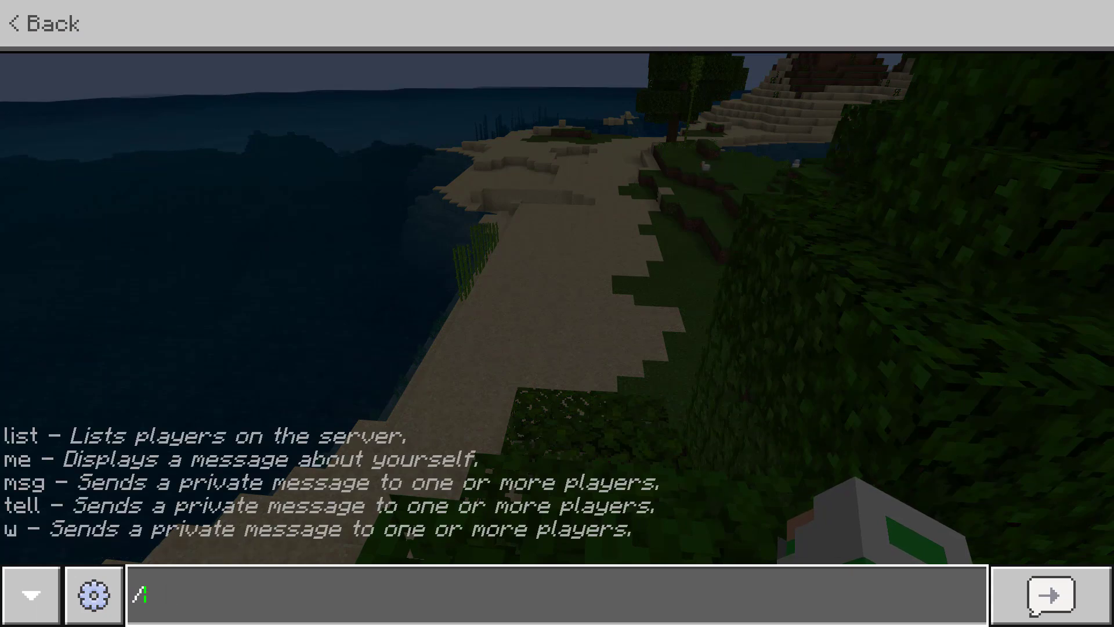
type("./")
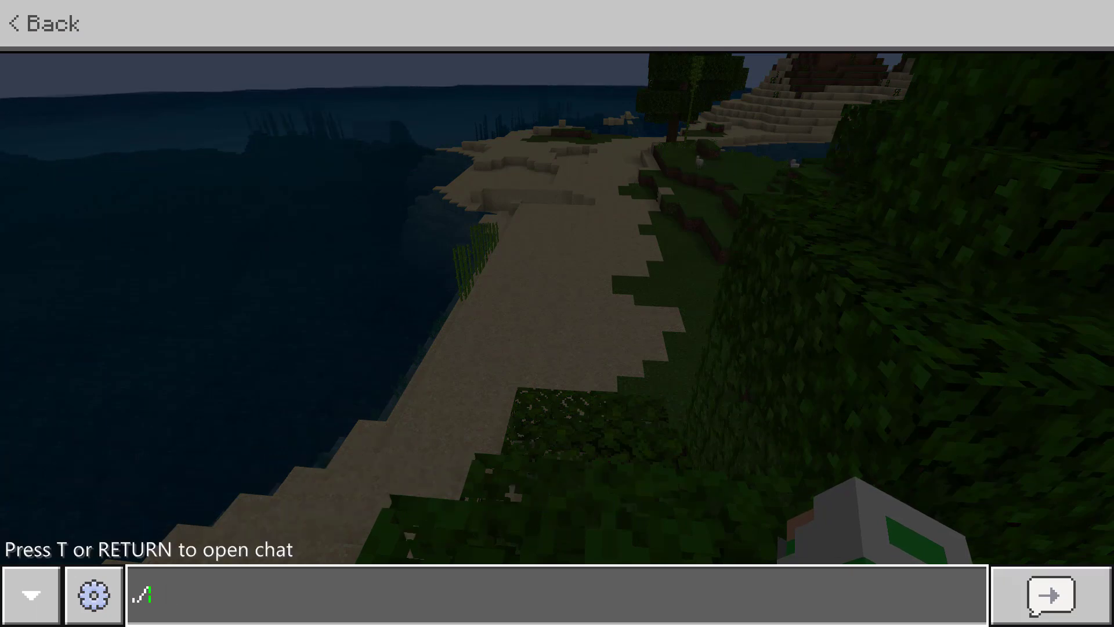
key("BackSpace")
key("BackSpace")
Close the Command Prompt and enter the op command with the connected player's username in the bedrock_server.exe console.
key("super")
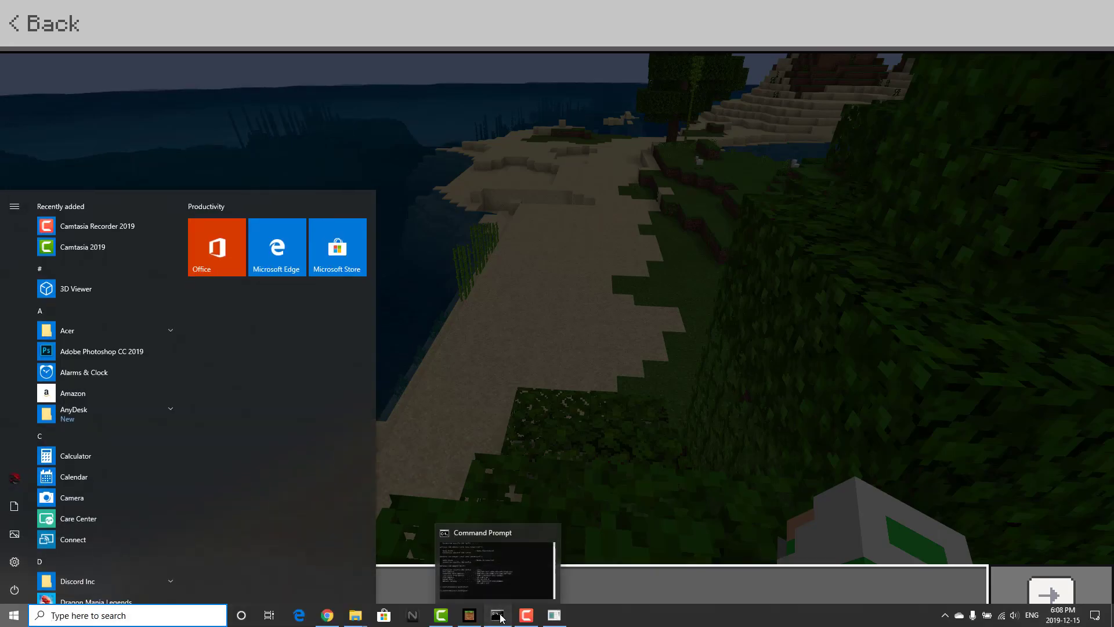
left_click(498, 615)
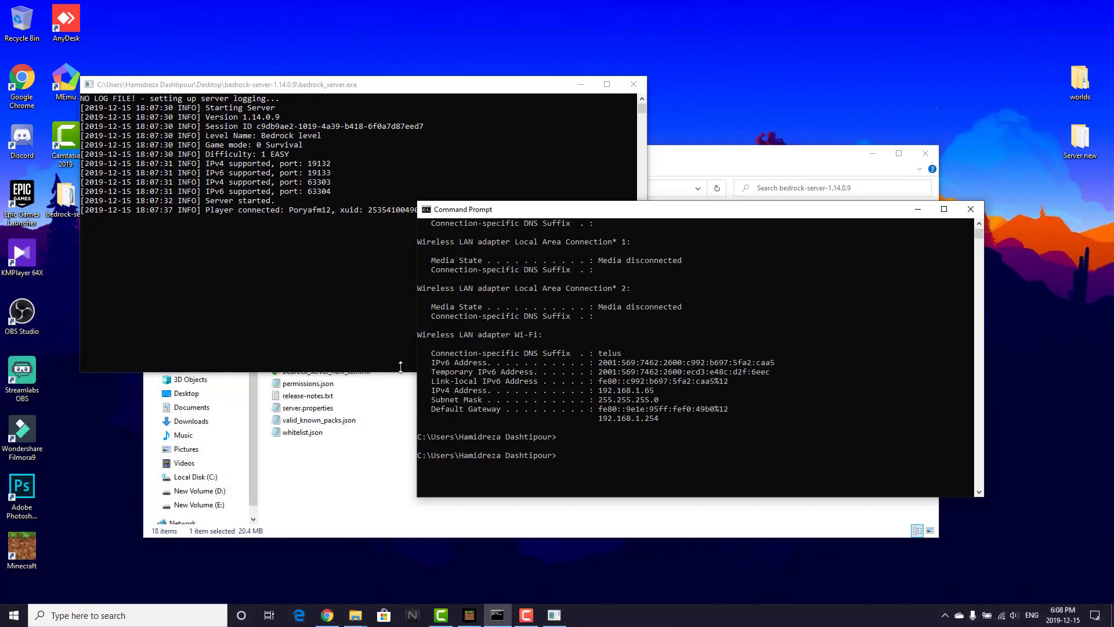
left_click(970, 210)
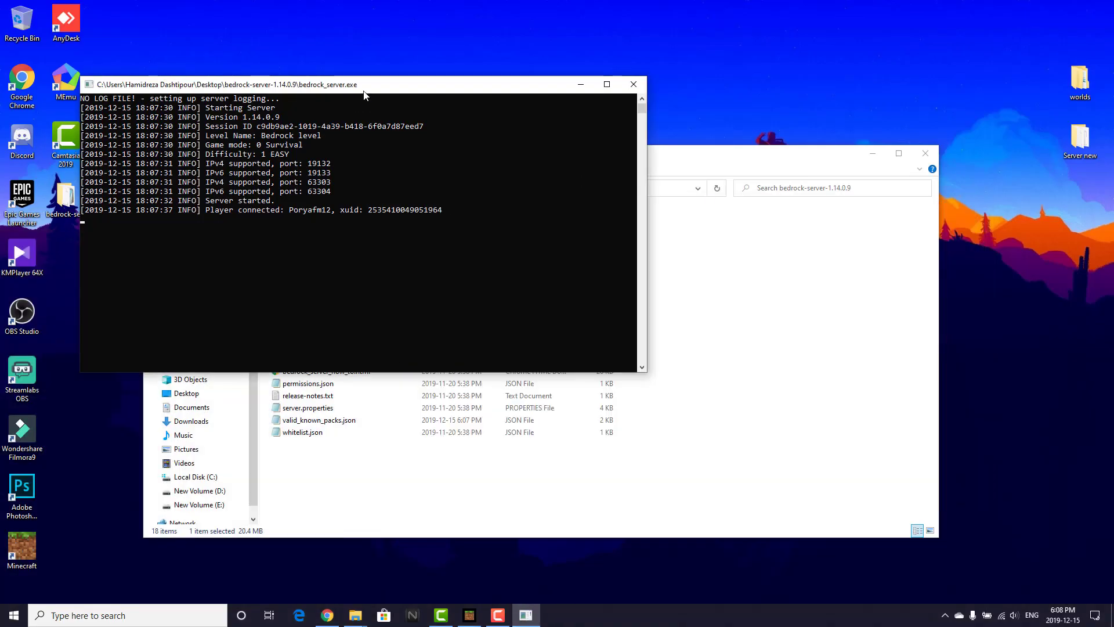
type("op poryafm12")
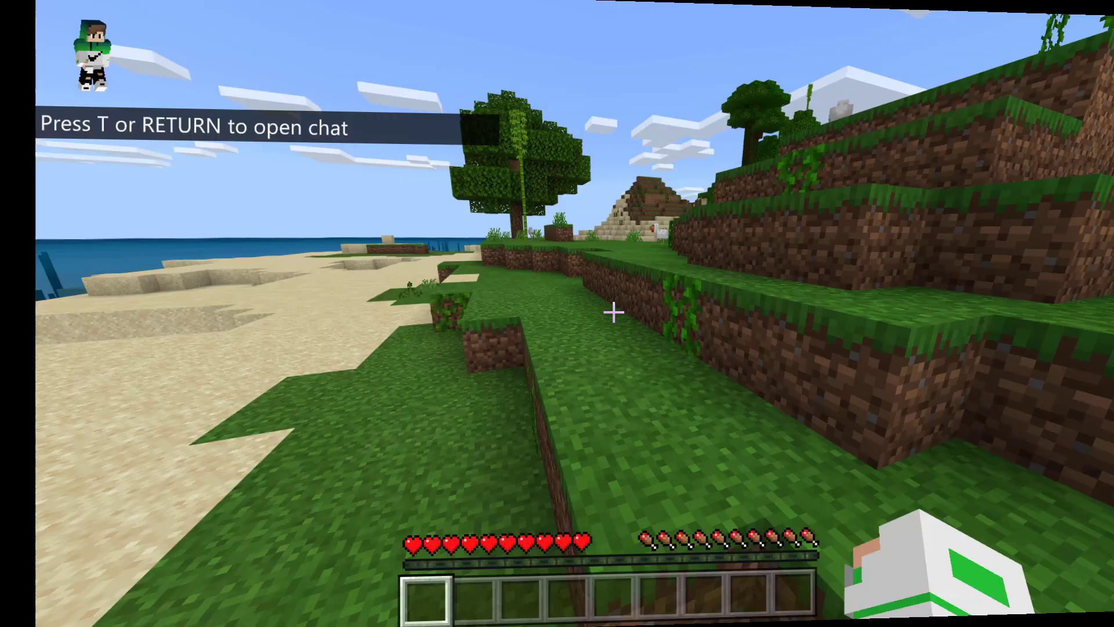
Walk onward in the Minecraft world and run /plugins in the in-game chat.
key("w")
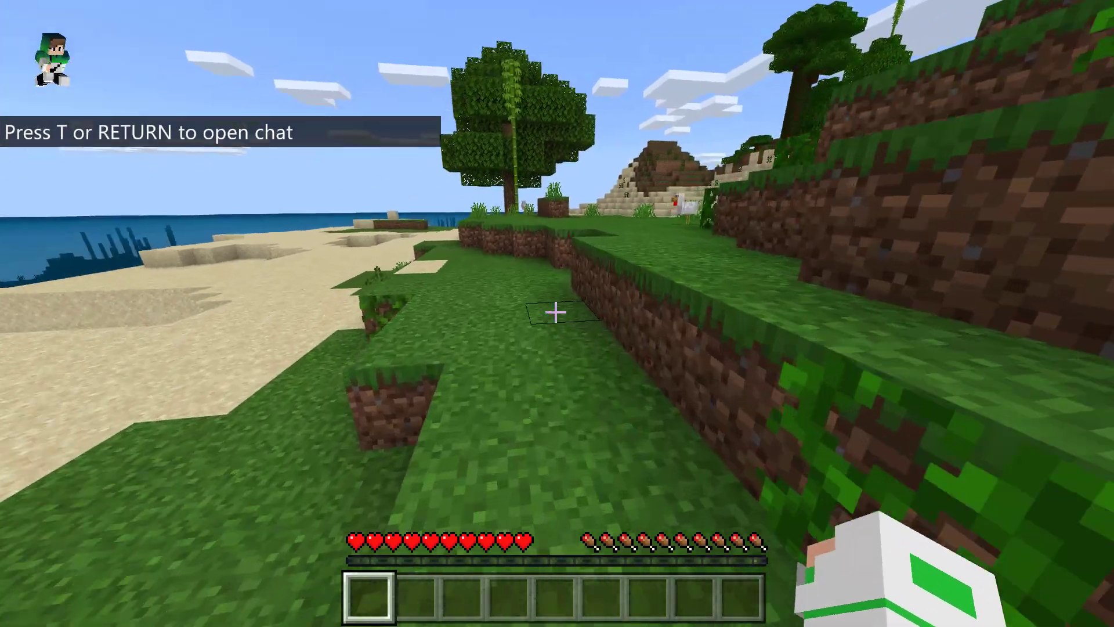
key("slash")
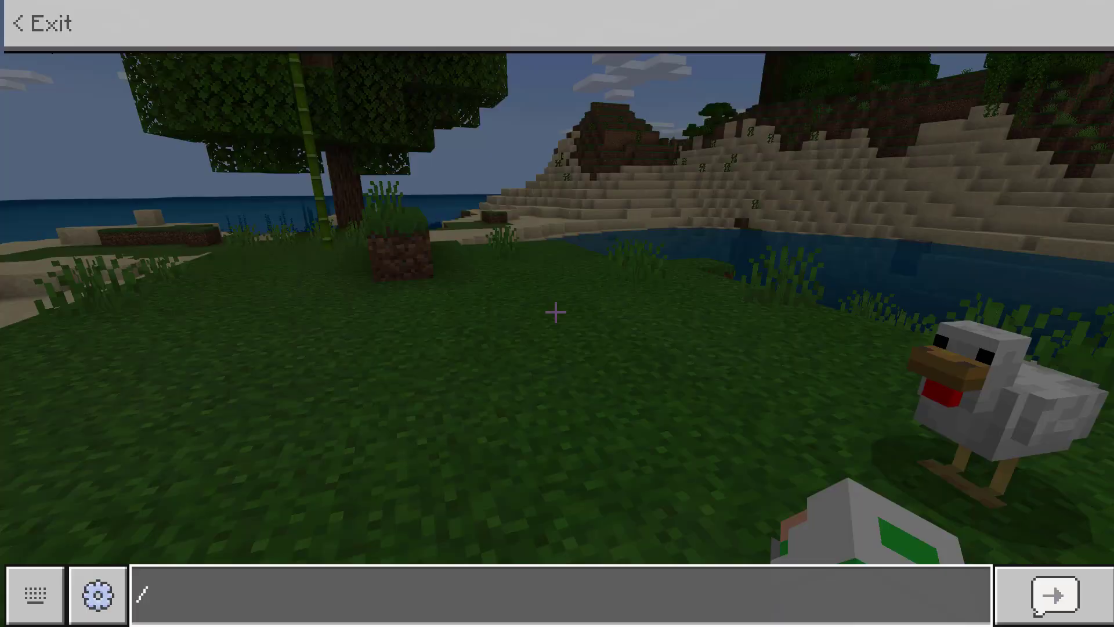
type("plugins")
key("Return")
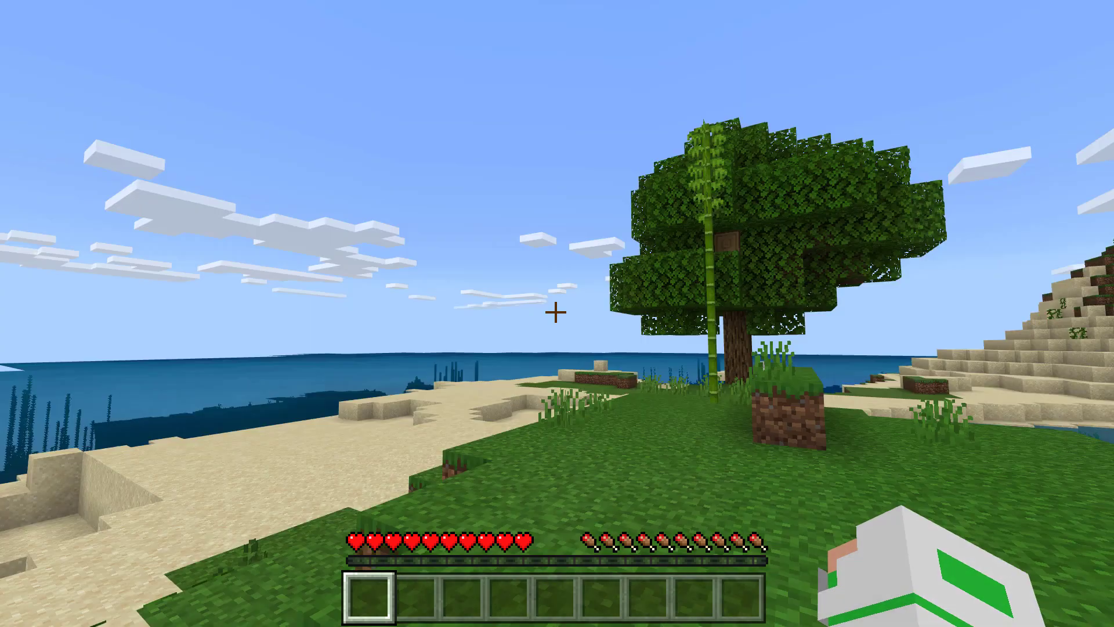
Leave the Minecraft game, switch to Chrome and open pocketmine.net in a new tab.
key("Escape")
key("super")
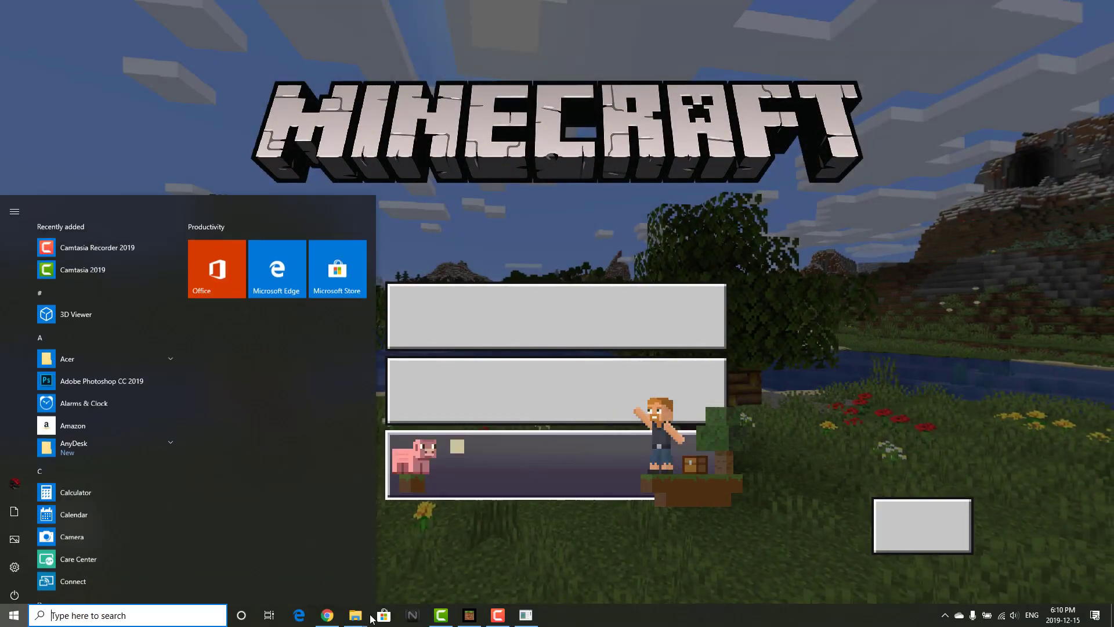
mouse_move(371, 614)
left_click(293, 571)
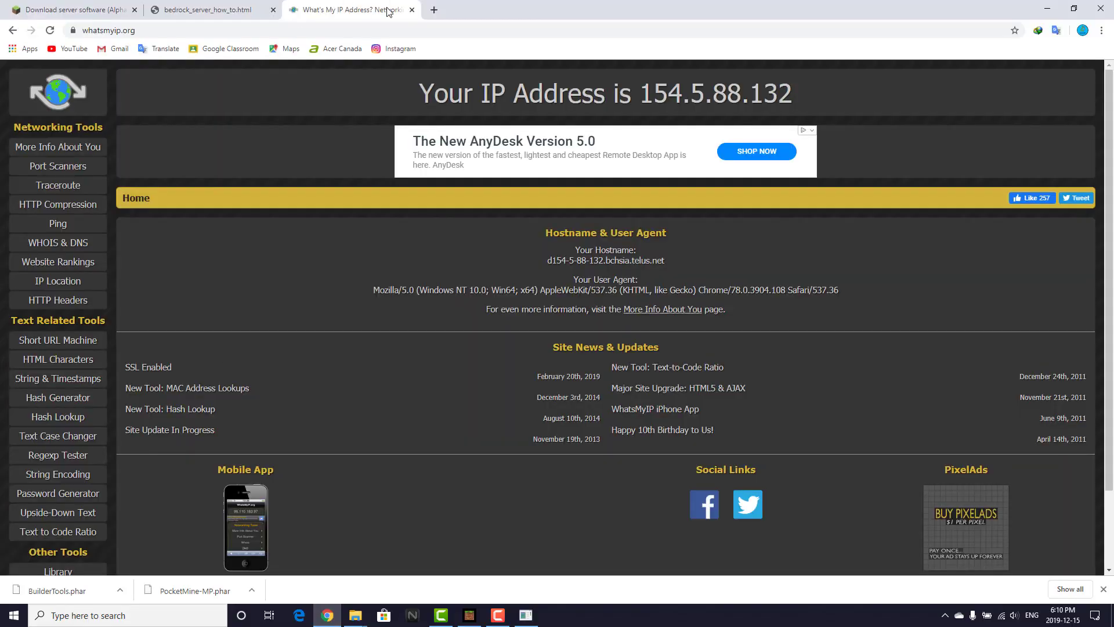
left_click(435, 10)
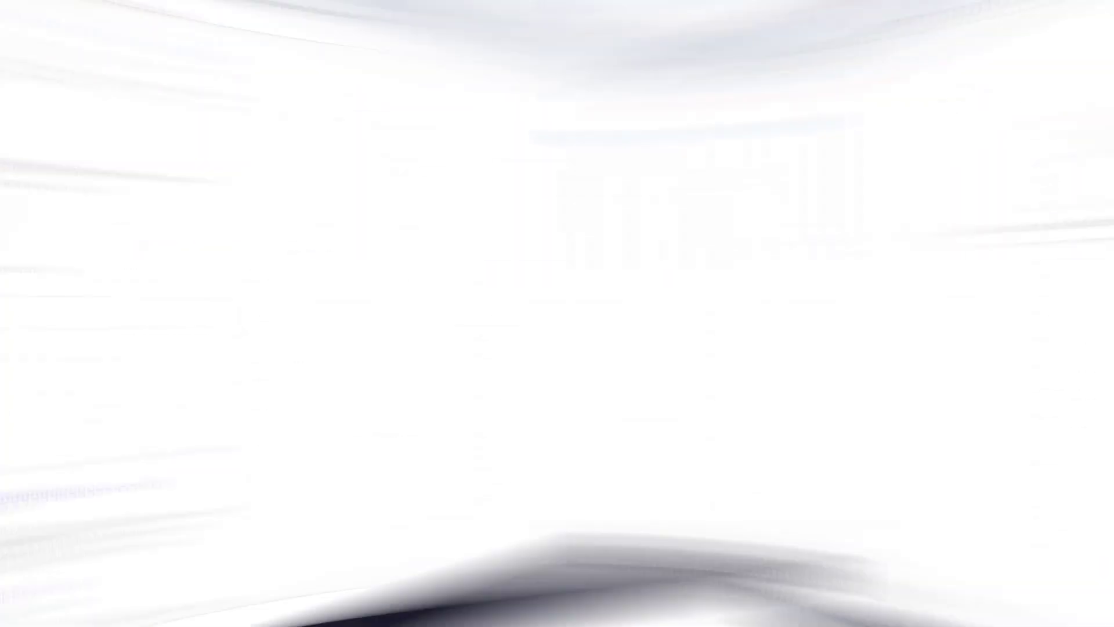
left_click(111, 191)
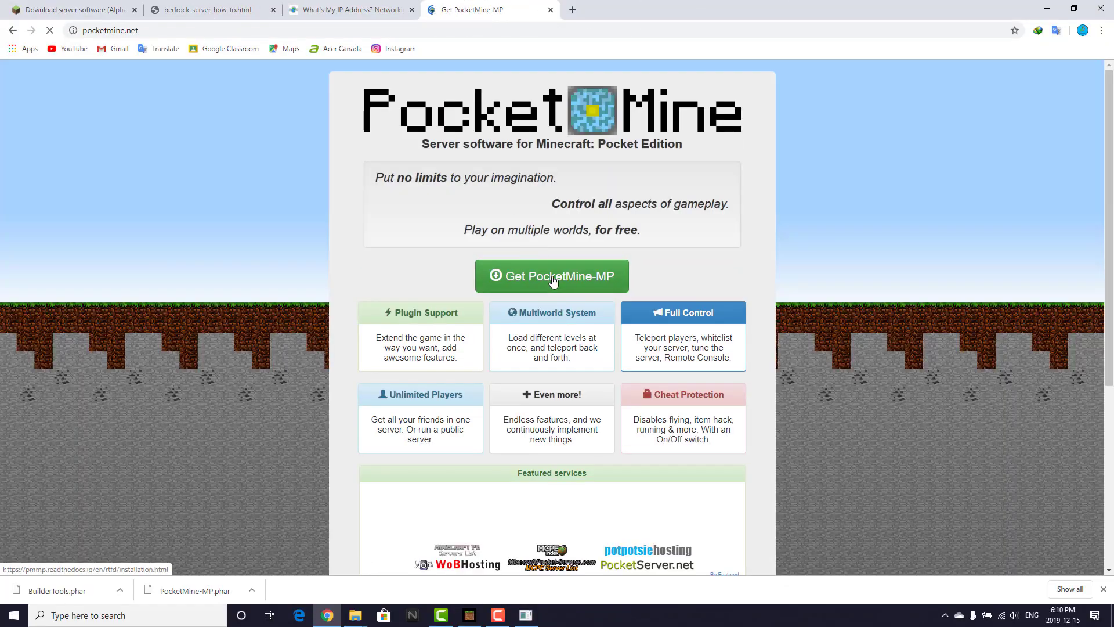
Open the Installing manually page of the PocketMine-MP documentation from the pocketmine.net installation section.
left_click(557, 273)
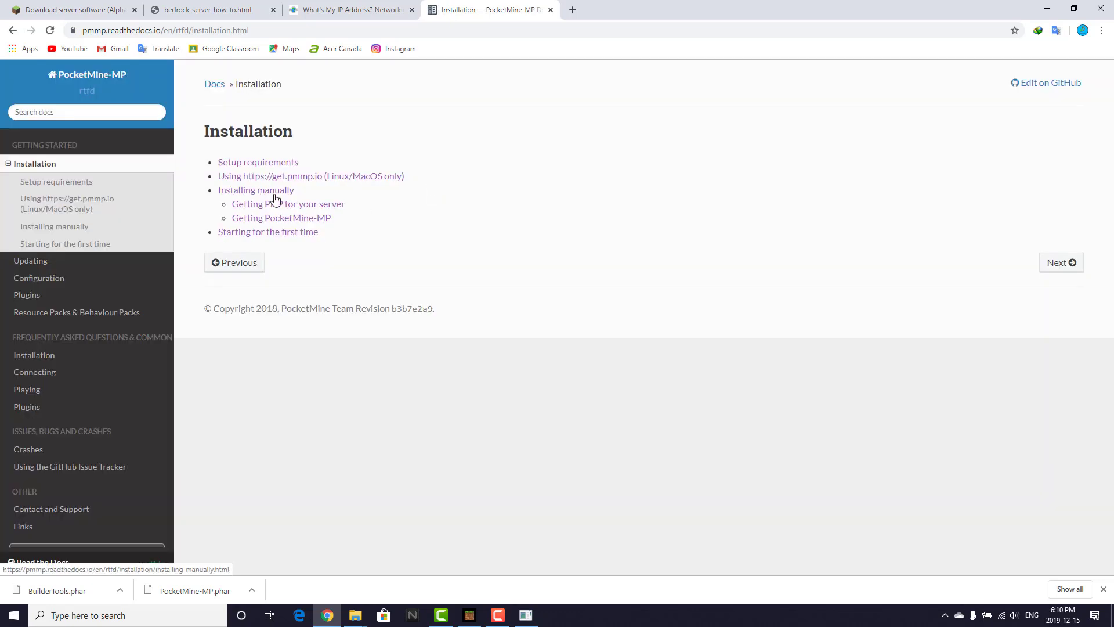
left_click(275, 199)
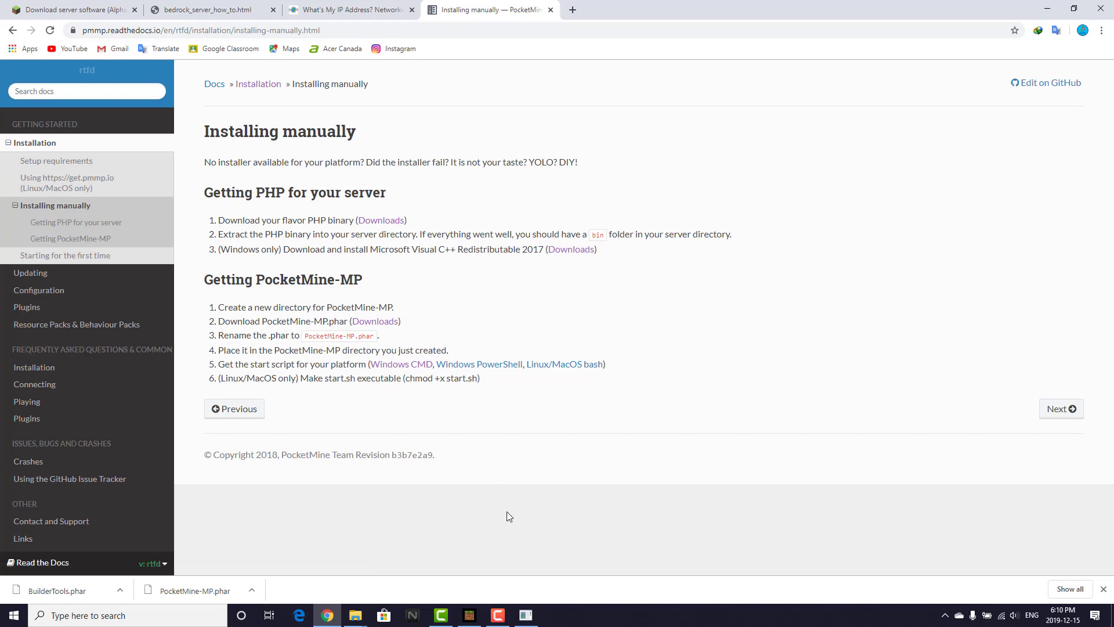
Stop the running Bedrock server with the stop command in its bedrock_server.exe console and close the console window.
left_click(525, 614)
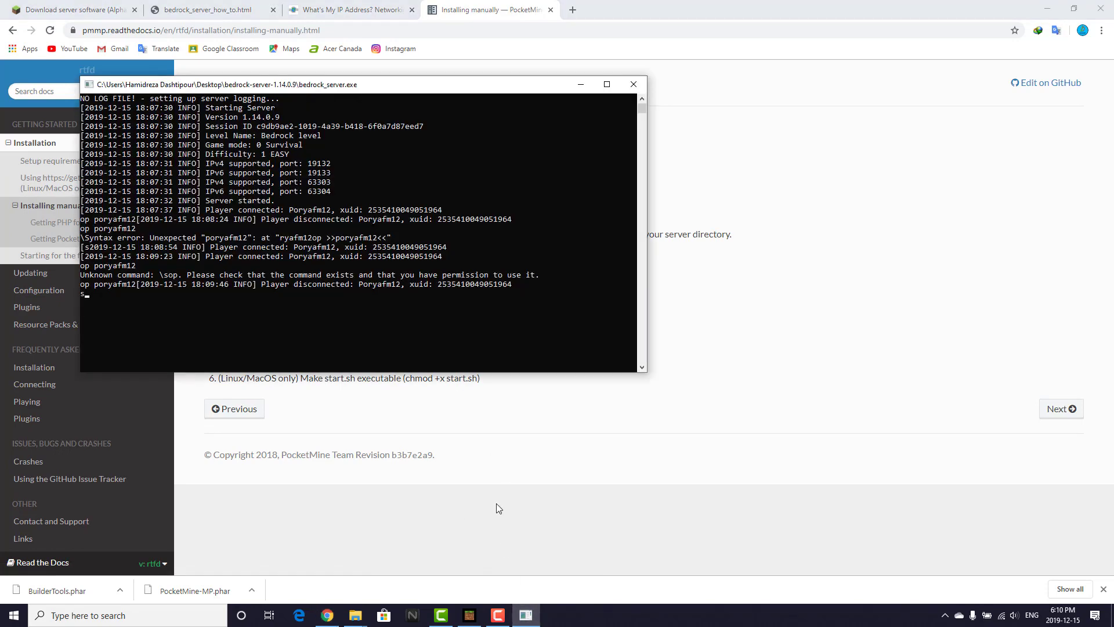
type("stop")
key("Return")
left_click(634, 84)
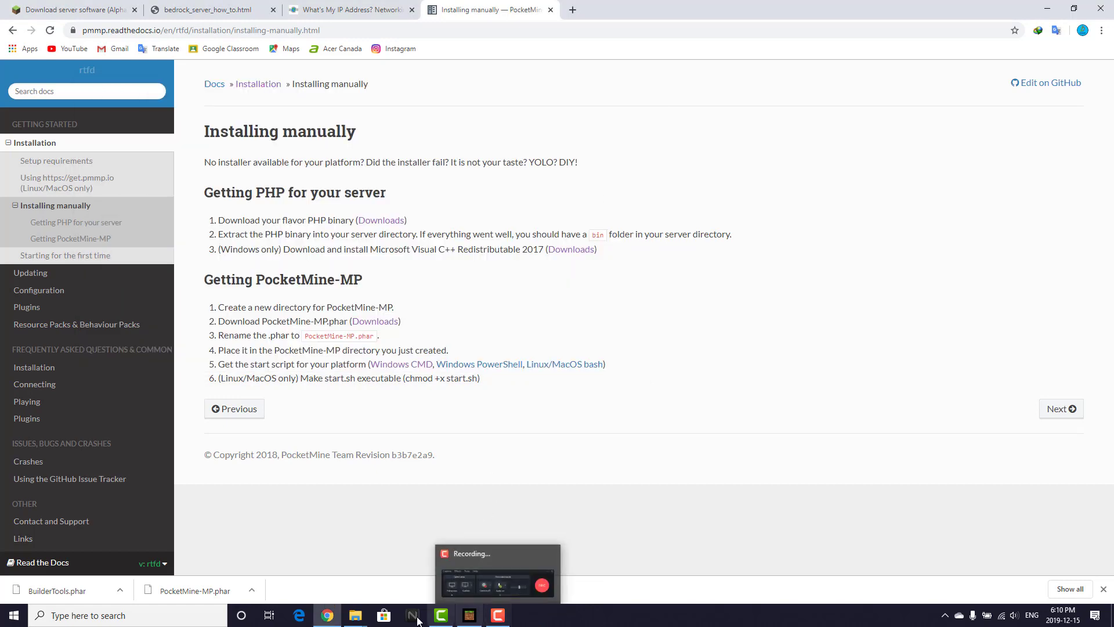
Follow the PHP binary Downloads link on the manual installation page and open the PHP 7.3 builds.
mouse_move(355, 615)
left_click_drag(231, 220, 329, 220)
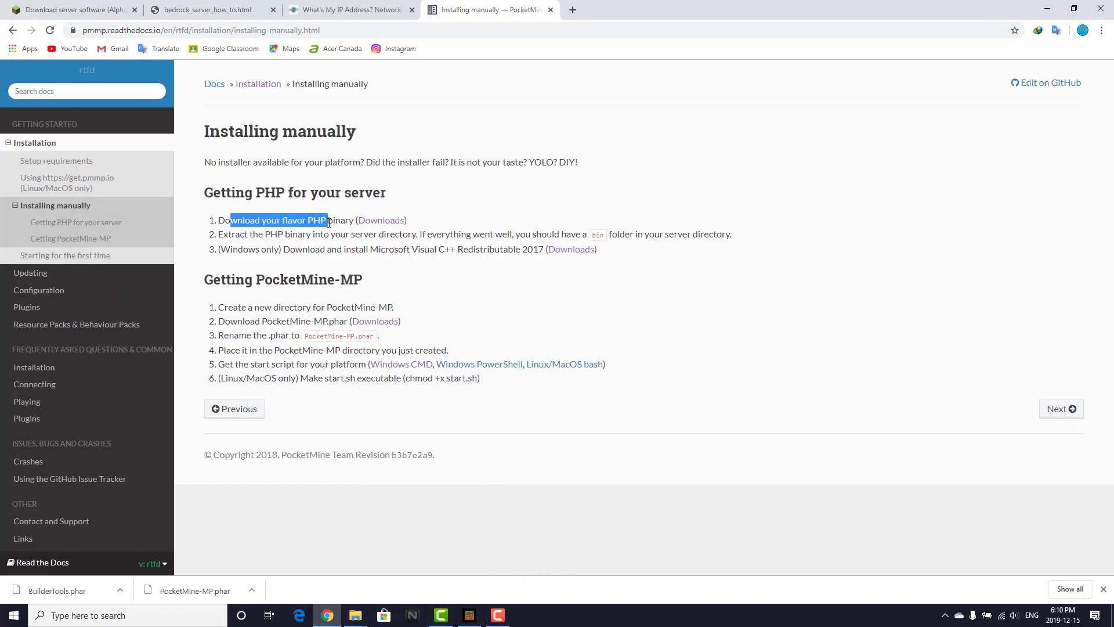
left_click(328, 221)
left_click(381, 220)
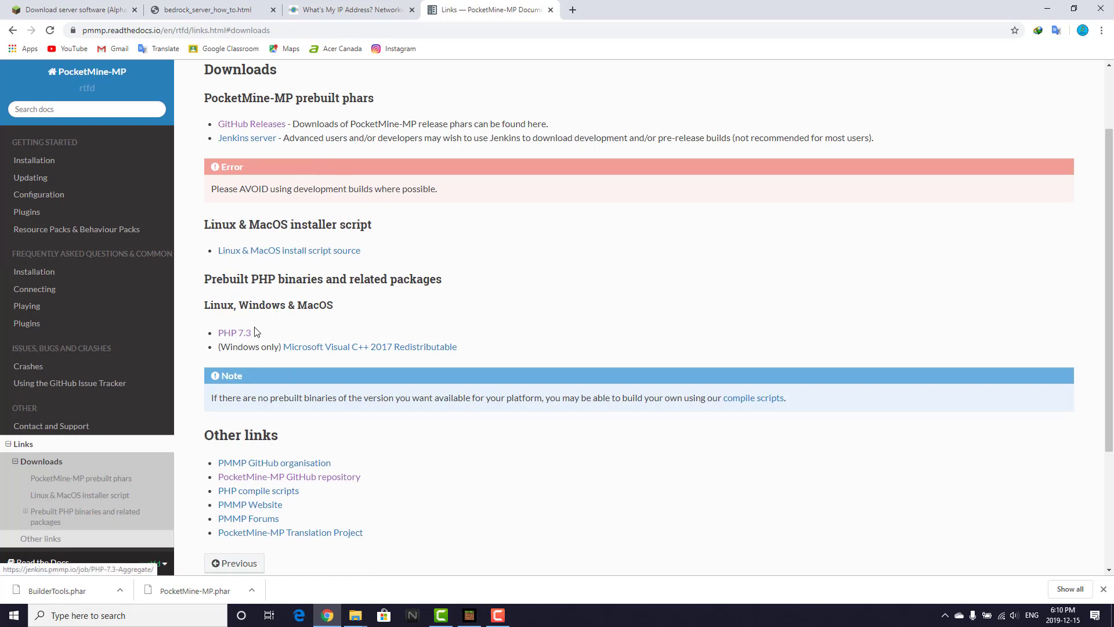
left_click(294, 338)
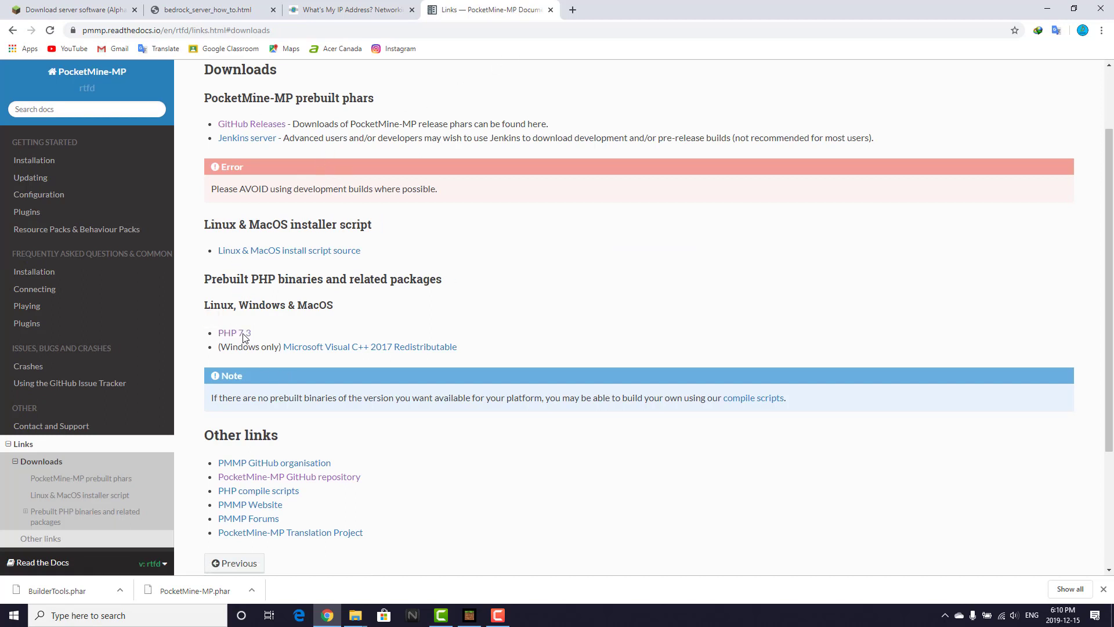
left_click(247, 337)
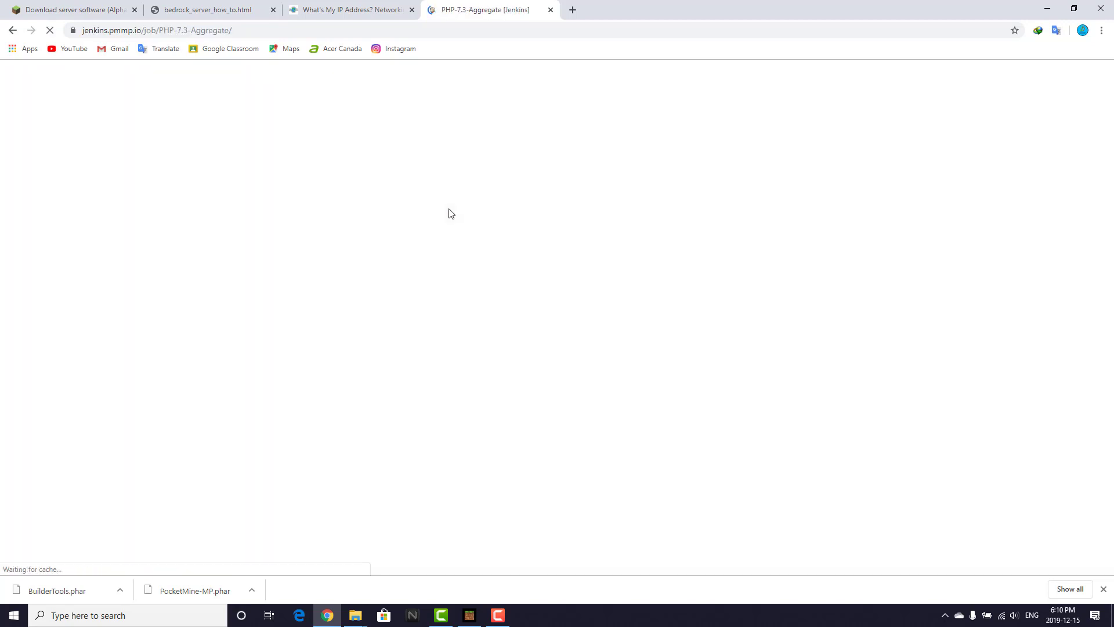
Try to download PHP-7.3-Windows-x64.zip from the PHP-7.3-Aggregate project page.
left_click_drag(409, 221, 290, 225)
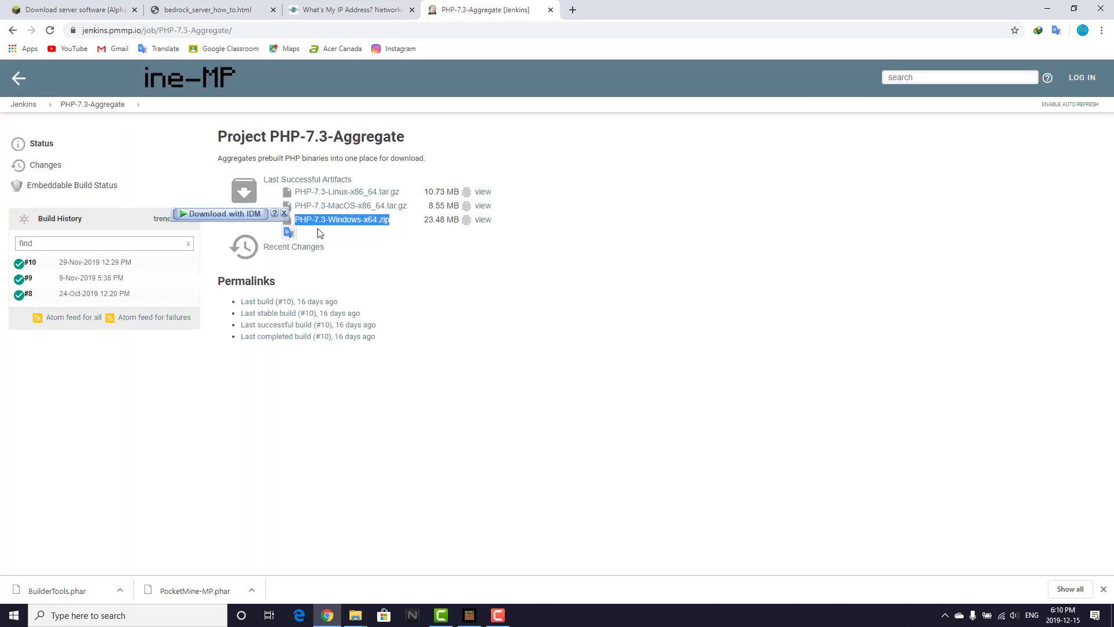
left_click(317, 230)
left_click_drag(393, 224, 292, 227)
left_click(305, 235)
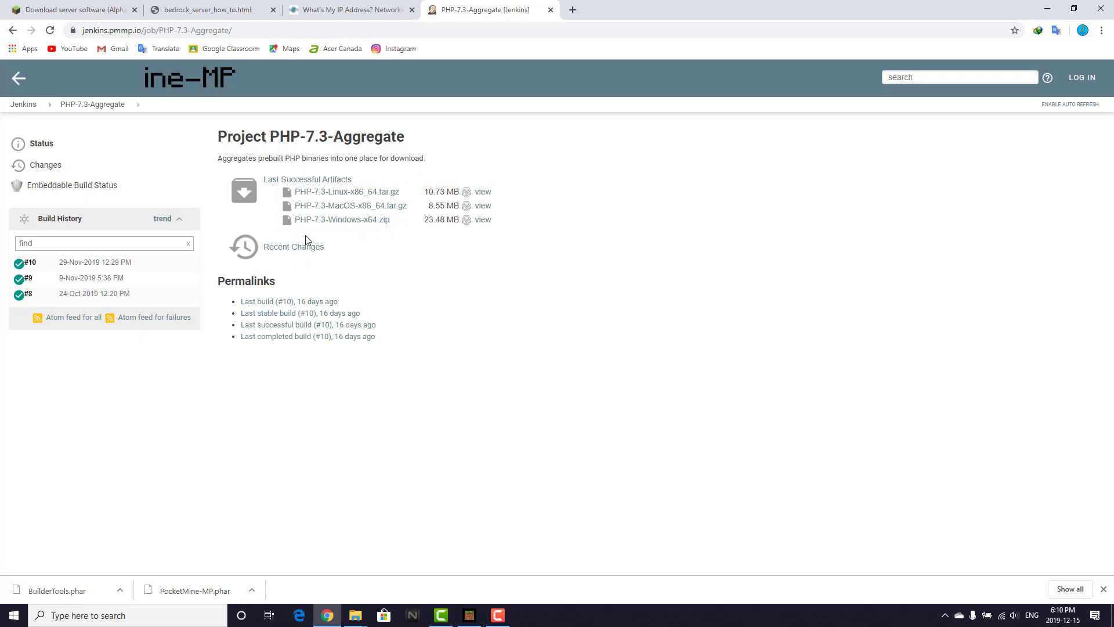
left_click(376, 227)
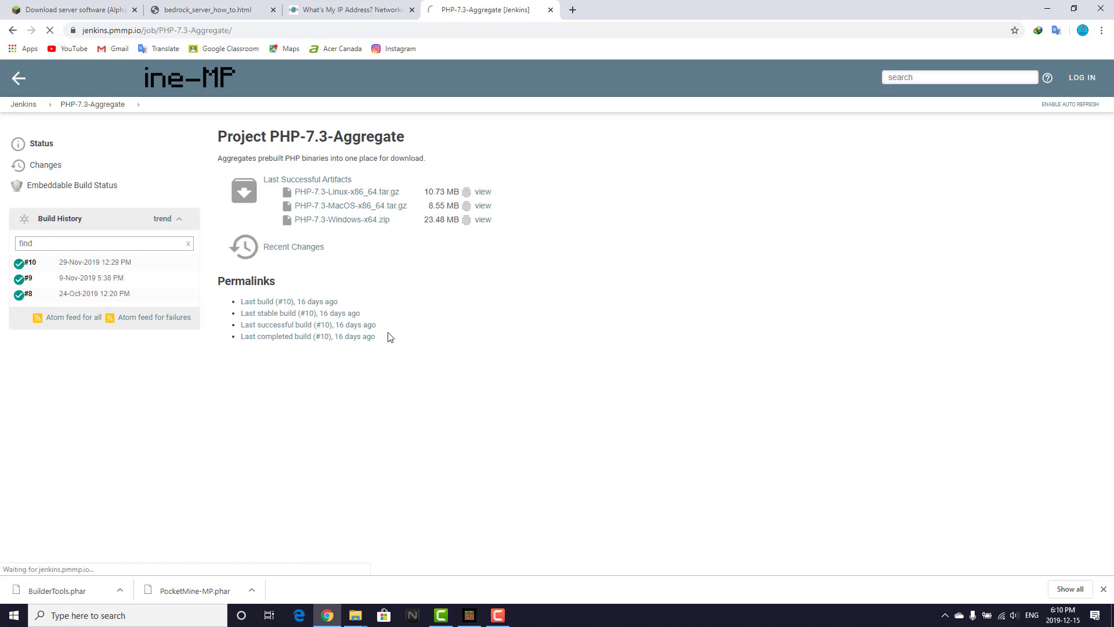
left_click(586, 351)
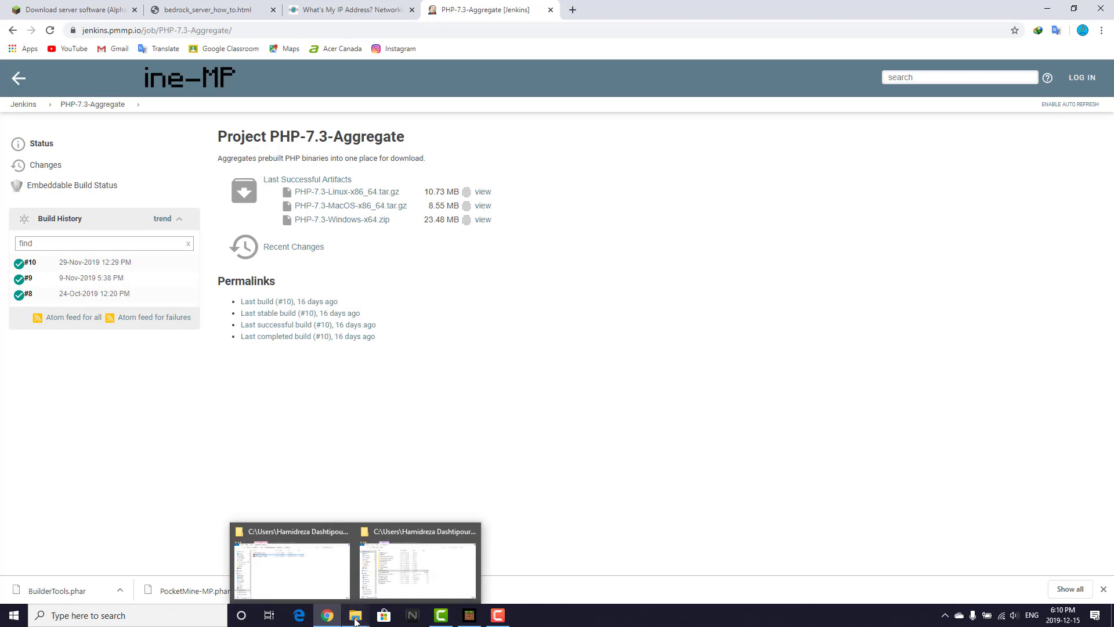
Copy the bin folder and vc_redist.x64.exe from the extracted PHP-7.3-Windows-x64 folder in Downloads\Compressed.
left_click(367, 539)
left_click(191, 245)
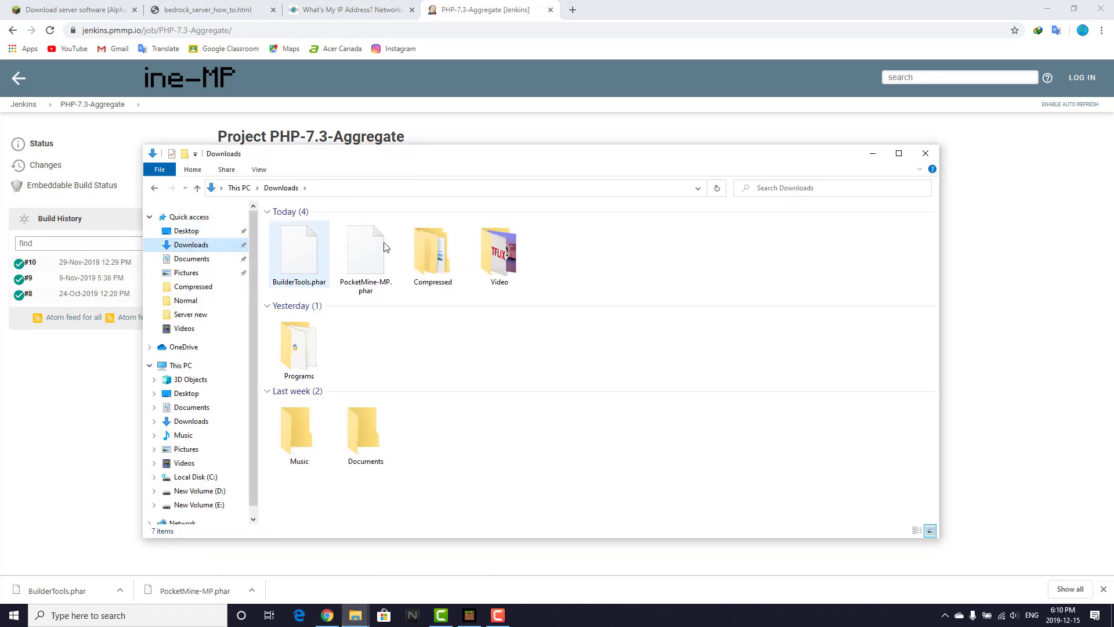
double_click(430, 249)
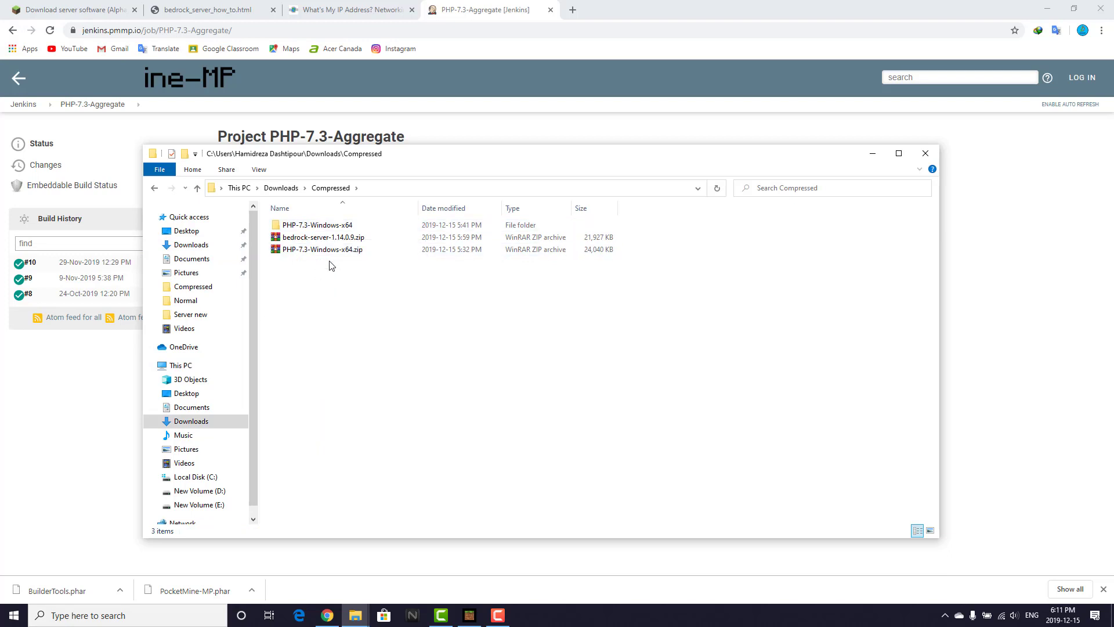
double_click(314, 227)
left_click_drag(311, 281, 323, 155)
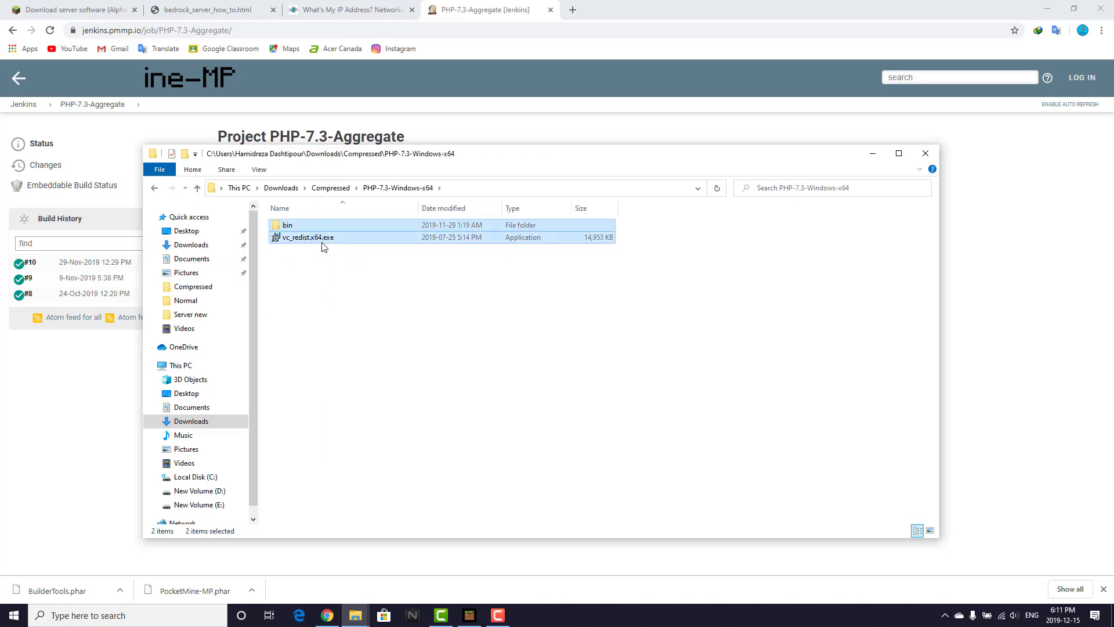
Paste the bin folder and vc_redist.x64.exe into the bedrock-server-1.14.0.9 folder on the desktop.
left_click(872, 154)
mouse_move(355, 614)
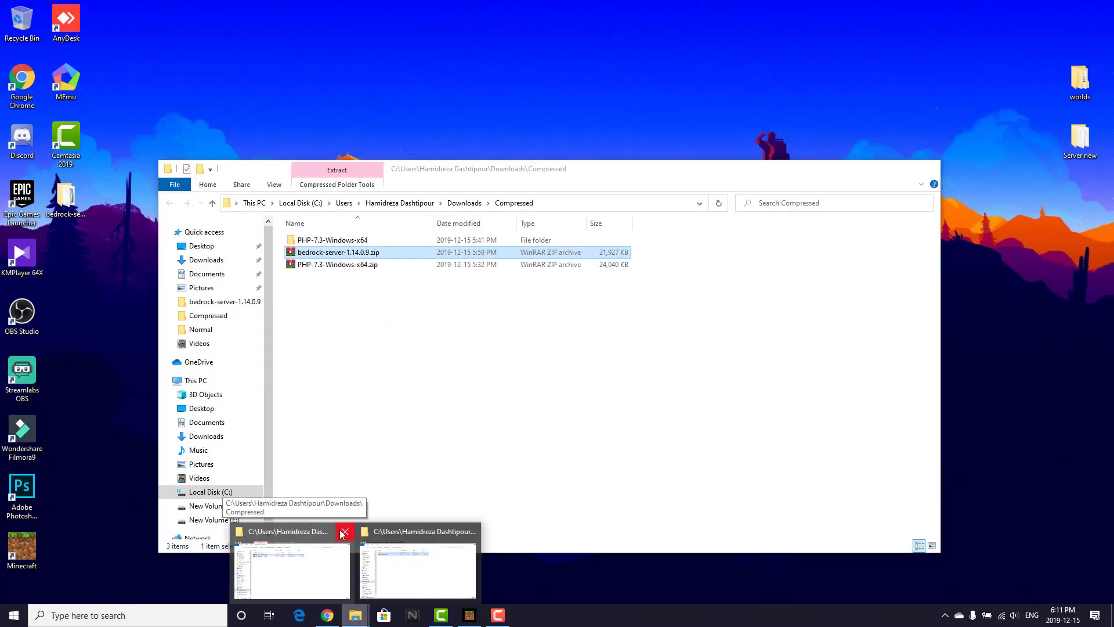
left_click(313, 565)
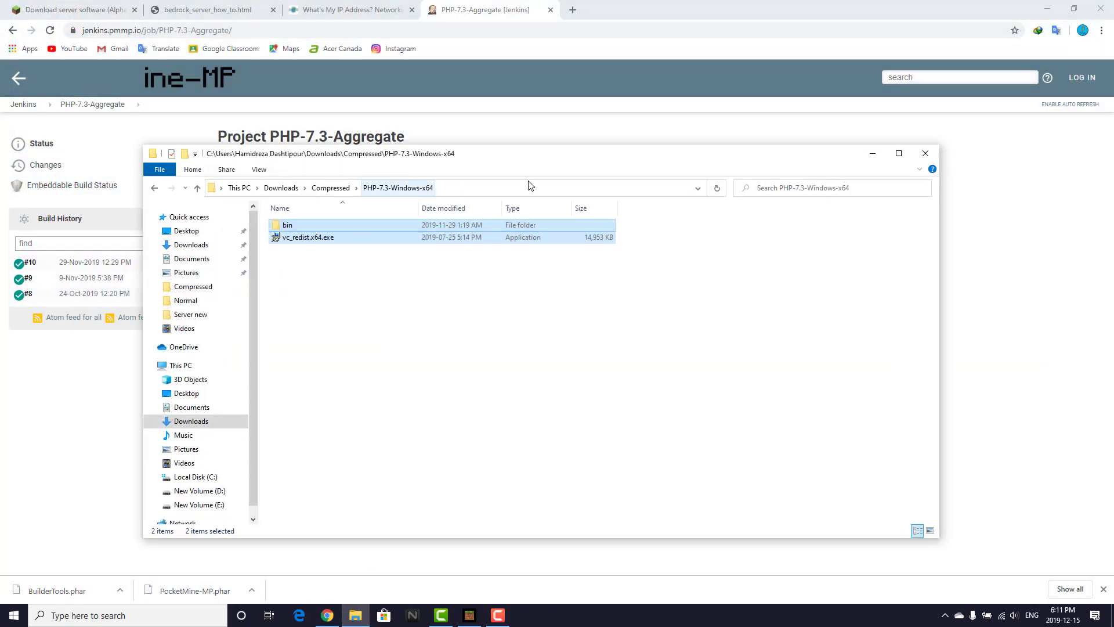
left_click(1047, 9)
double_click(84, 200)
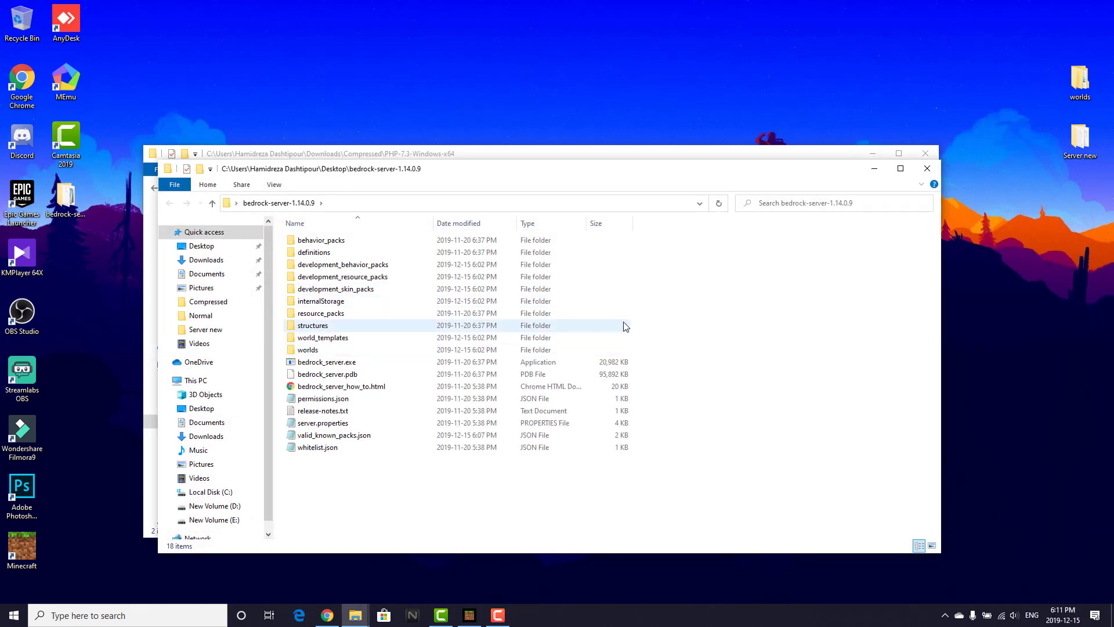
key("ctrl+v")
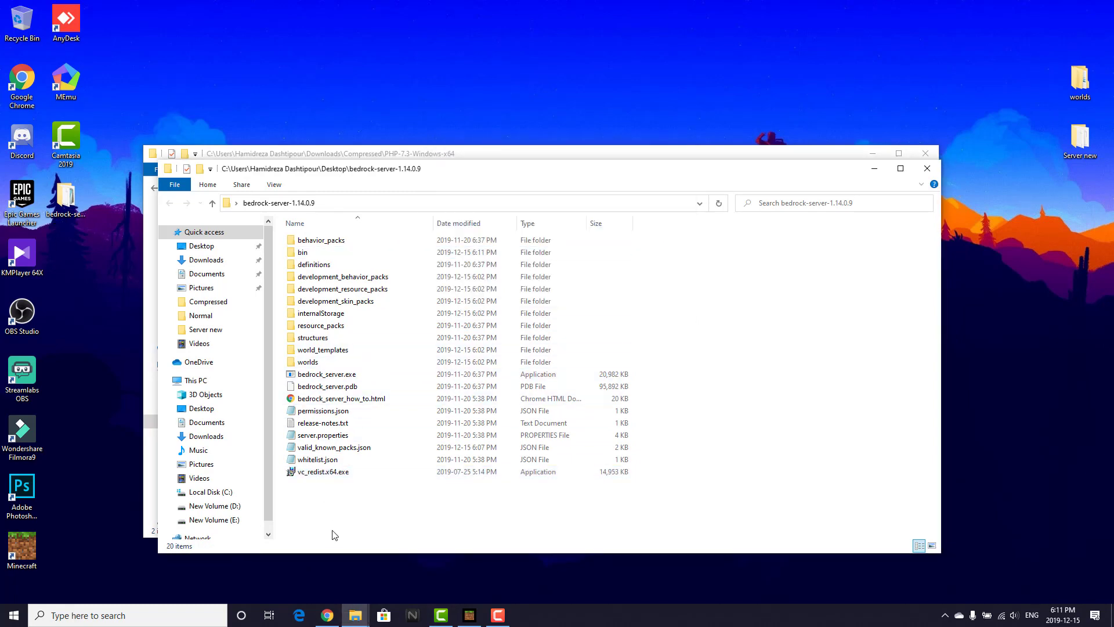
left_click_drag(331, 529, 375, 235)
Switch to Chrome, close the IP address page and return to the manual installation instructions for PocketMine-MP.
left_click(327, 616)
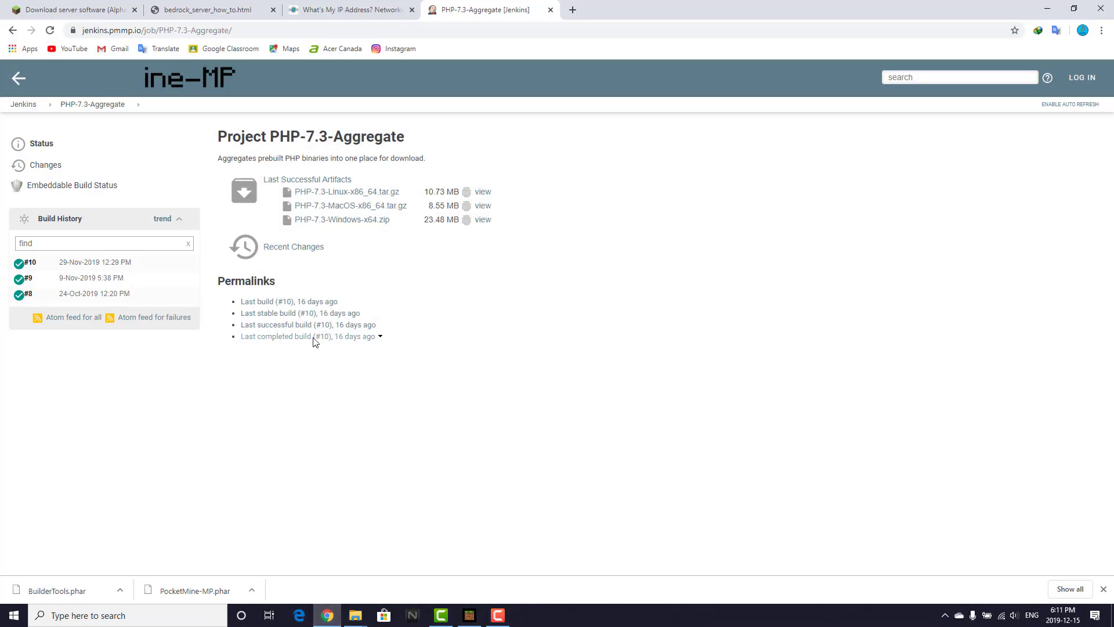
left_click(12, 31)
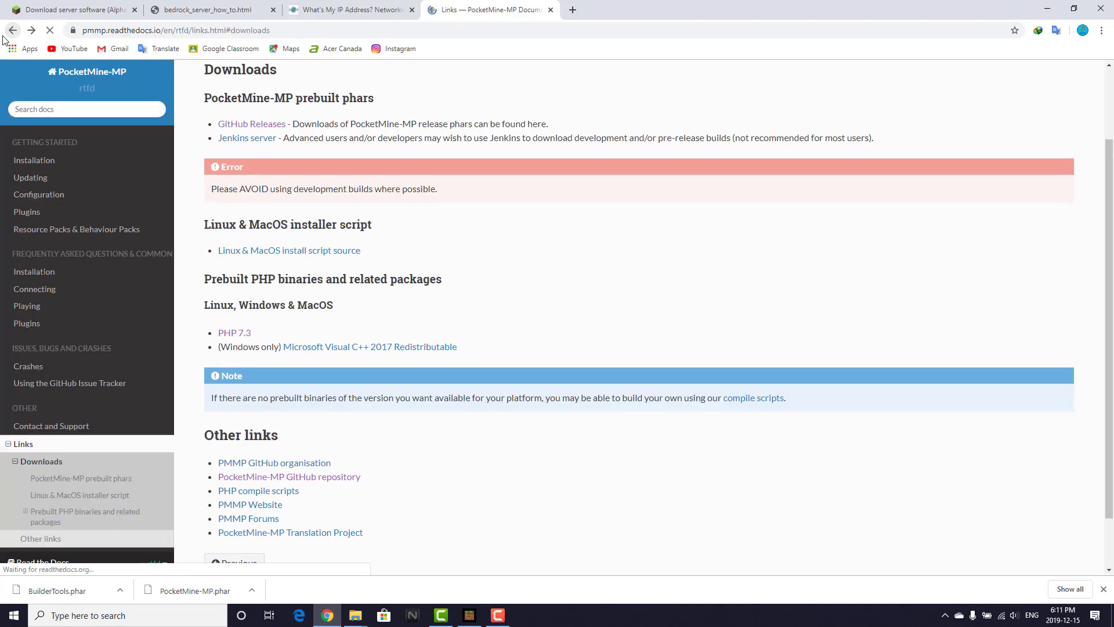
left_click(412, 10)
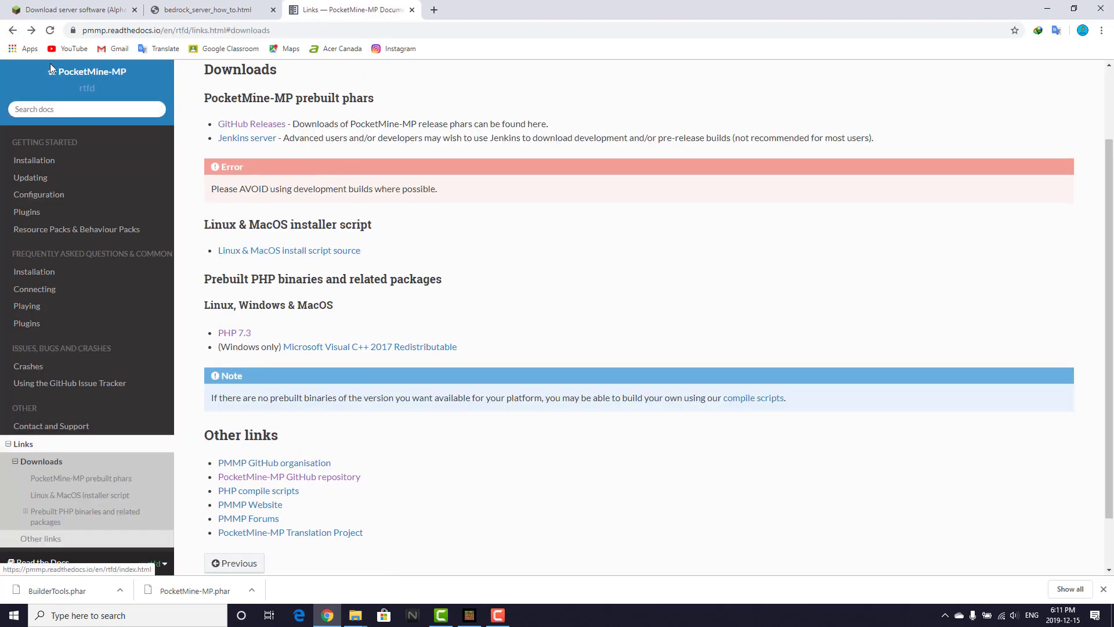
left_click(13, 31)
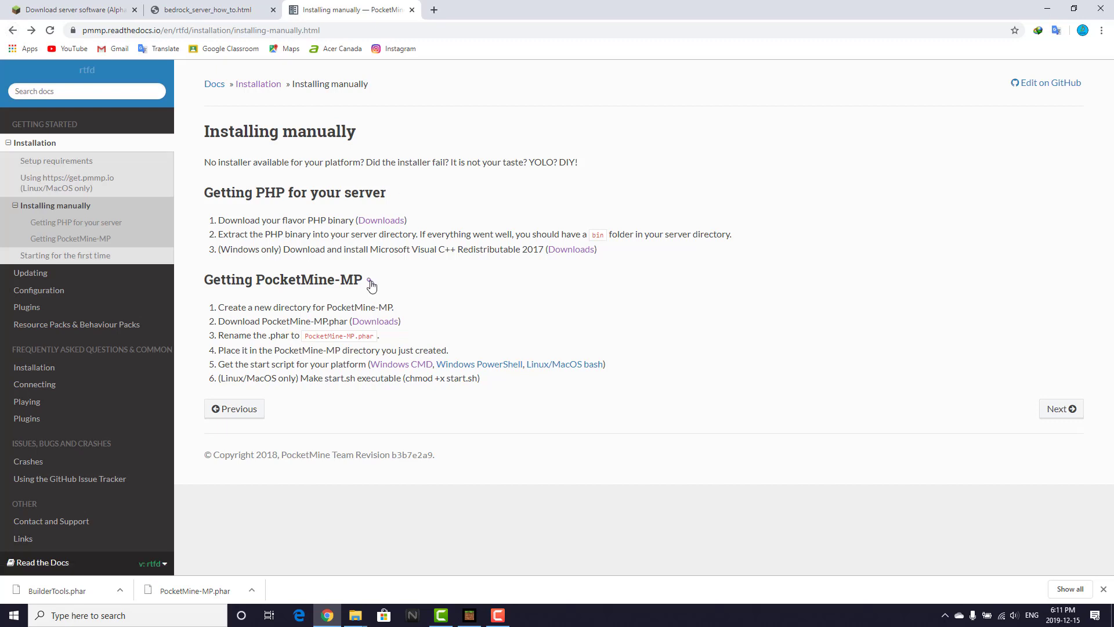
left_click_drag(236, 235, 532, 238)
left_click(496, 238)
left_click_drag(227, 308, 405, 311)
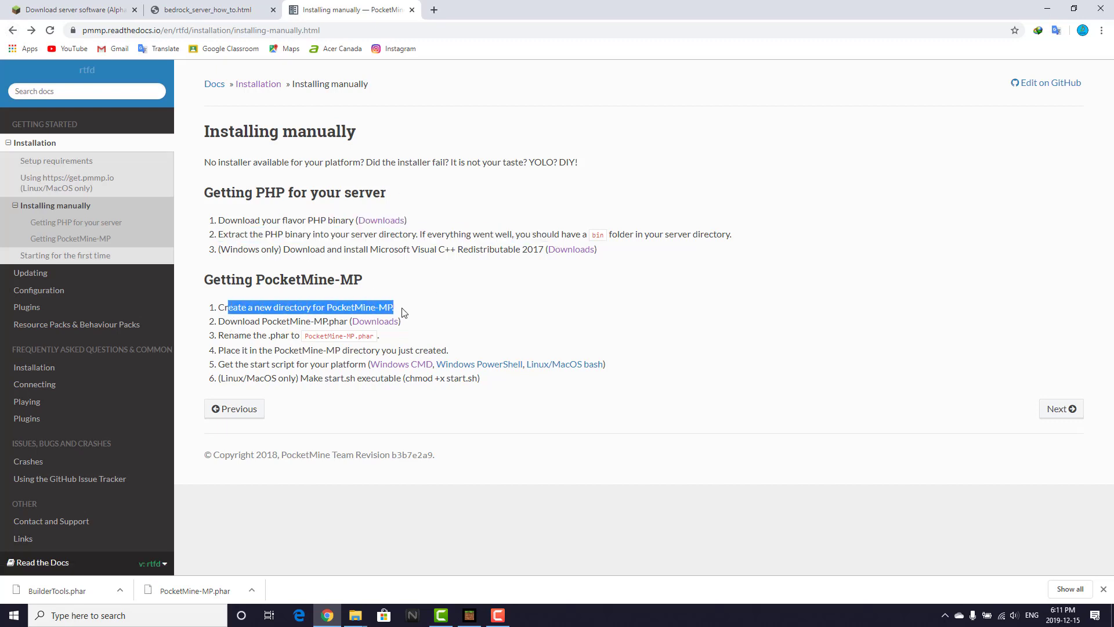
left_click(271, 325)
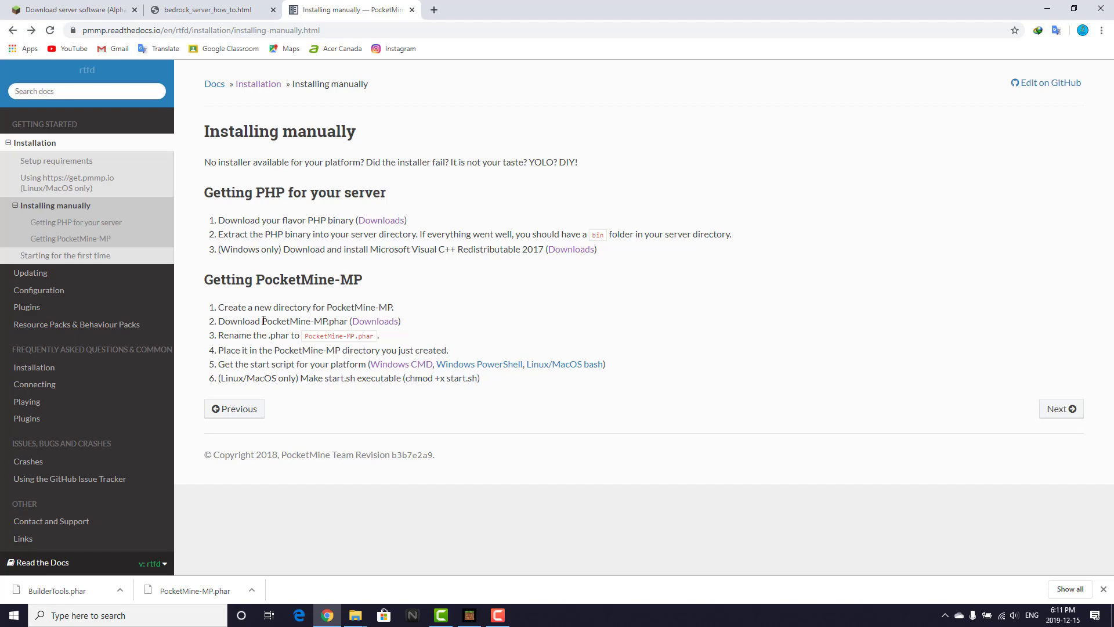
Follow the PocketMine-MP.phar Downloads link and open the GitHub Releases page at release 3.11.1.
left_click_drag(303, 324, 352, 323)
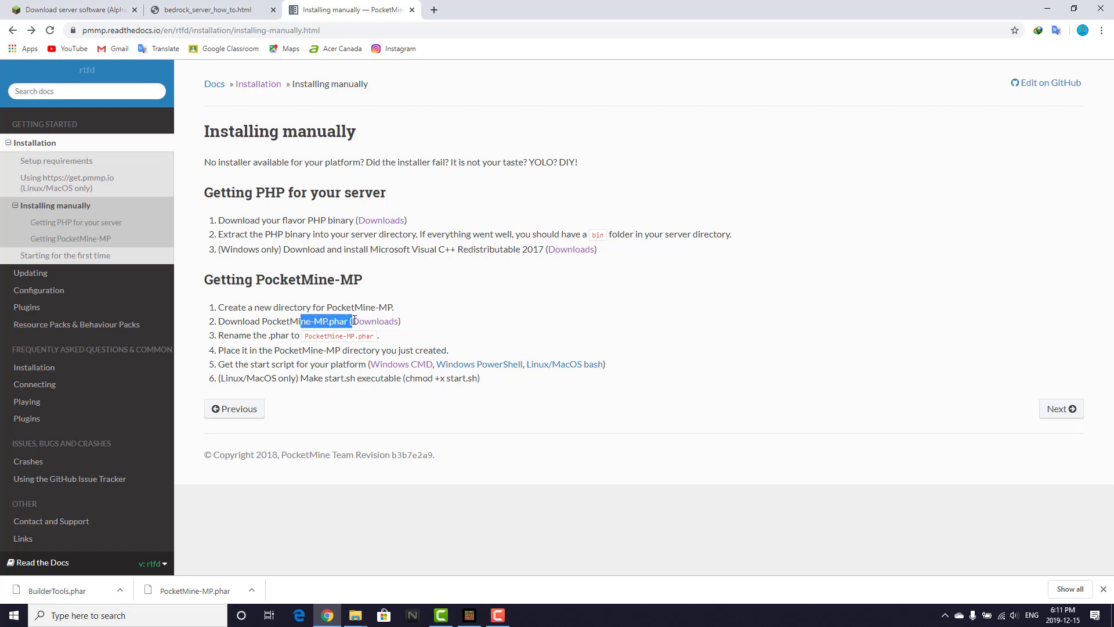
left_click(360, 323)
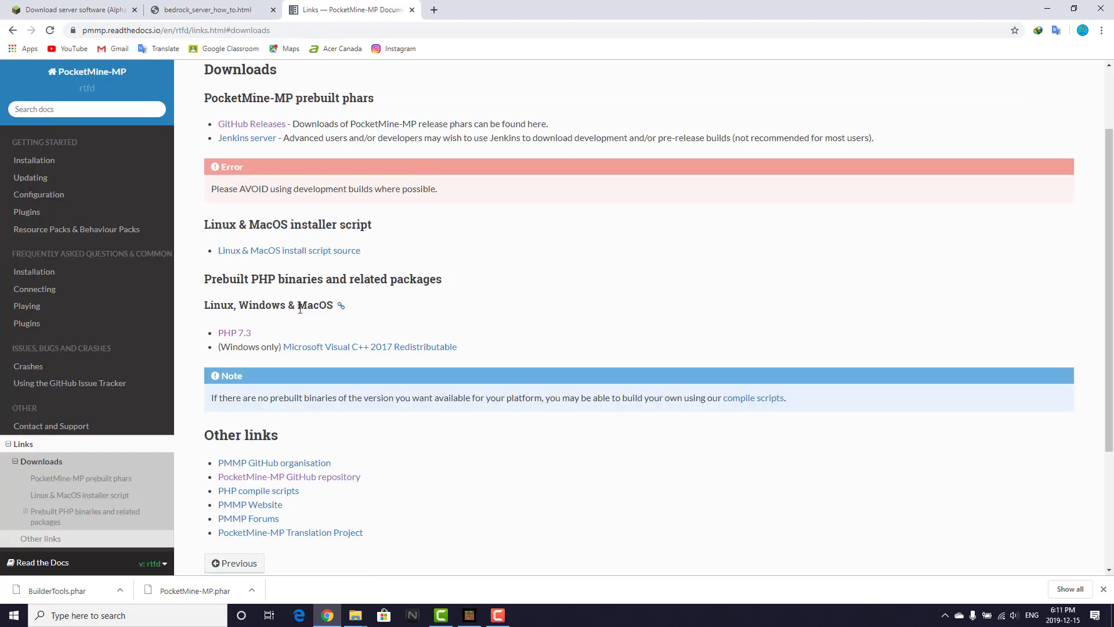
scroll(296, 286, "down", 1)
scroll(296, 286, "up", 3)
left_click(249, 221)
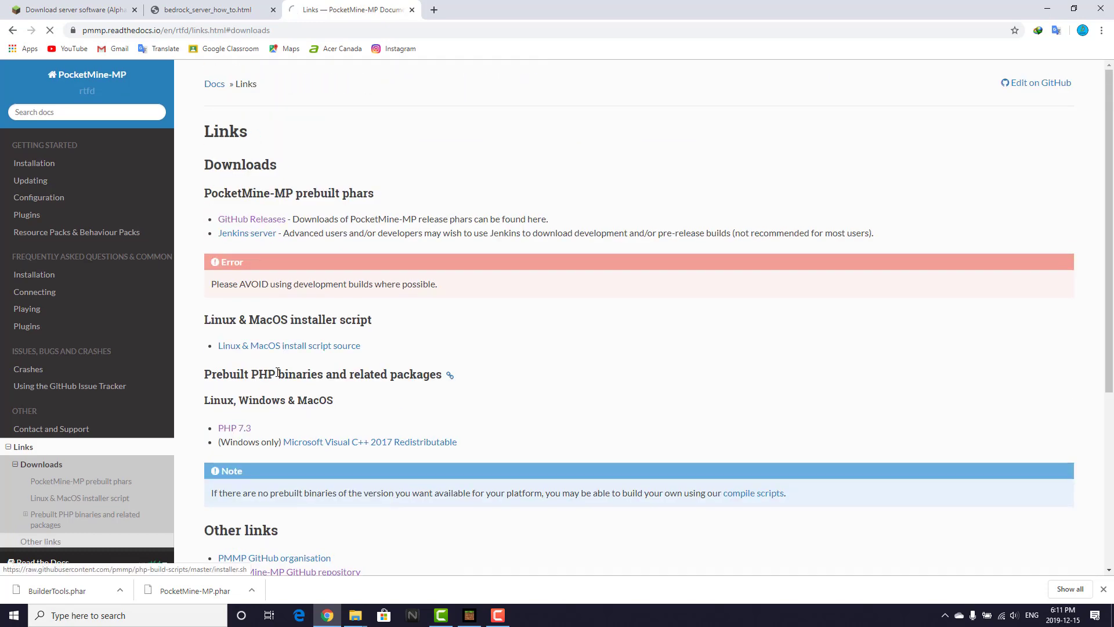
scroll(472, 373, "down", 4)
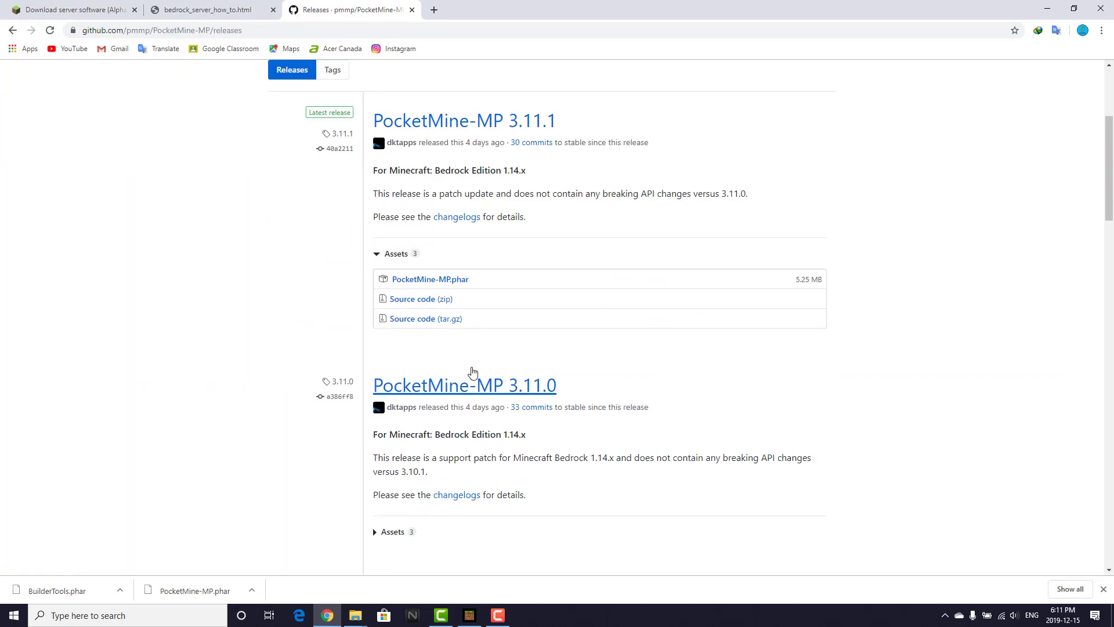
Download PocketMine-MP.phar from the assets of the PocketMine-MP 3.11.1 release.
left_click_drag(470, 279, 390, 278)
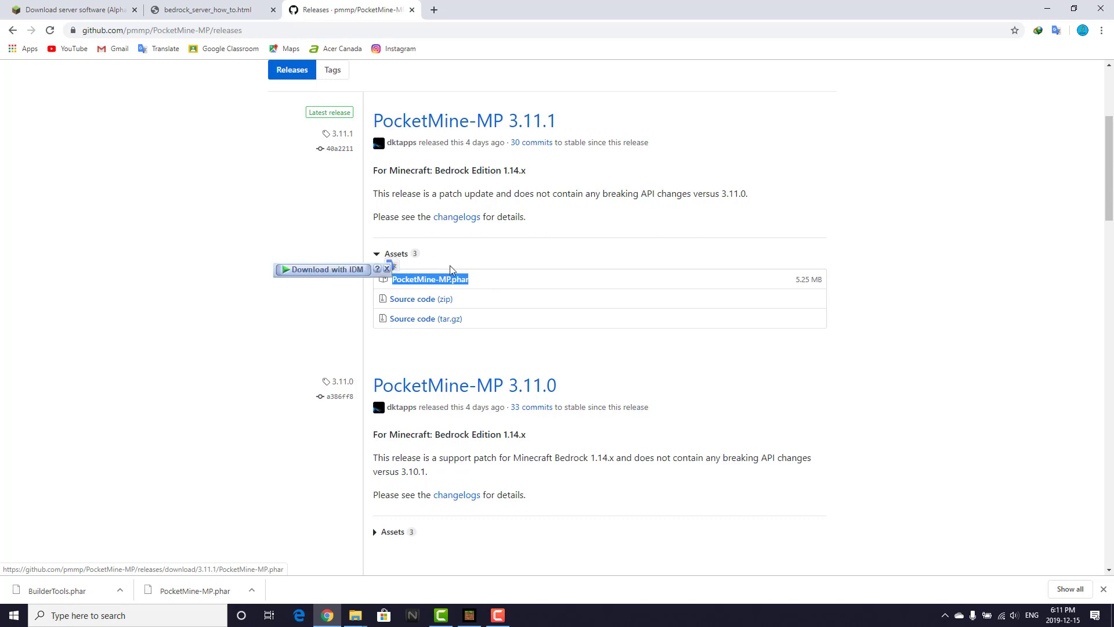
left_click(461, 260)
left_click(443, 257)
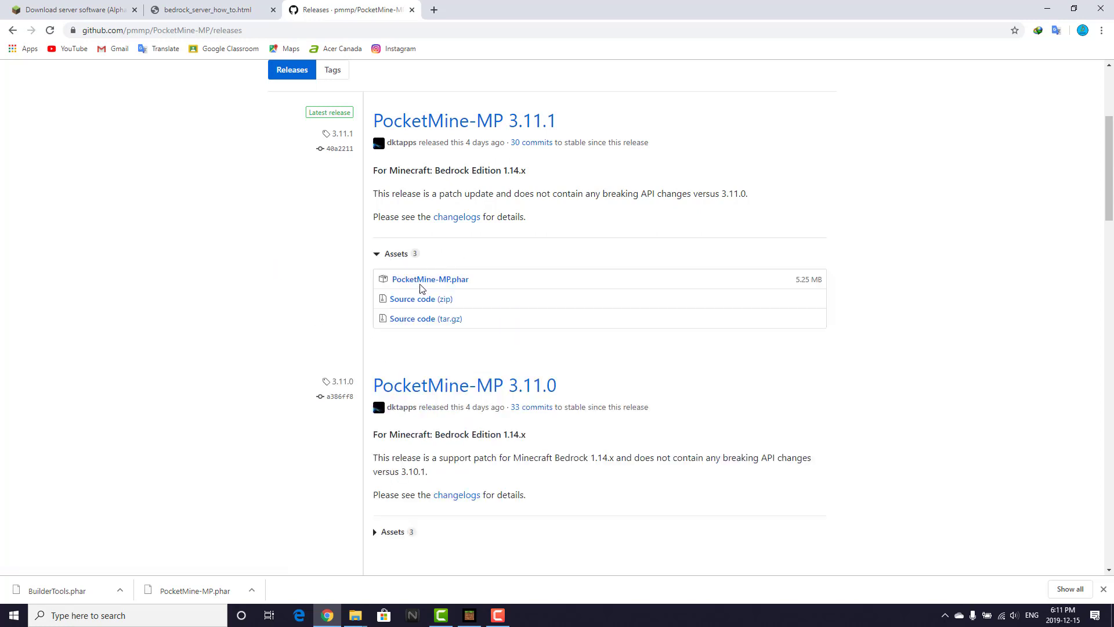
left_click(421, 284)
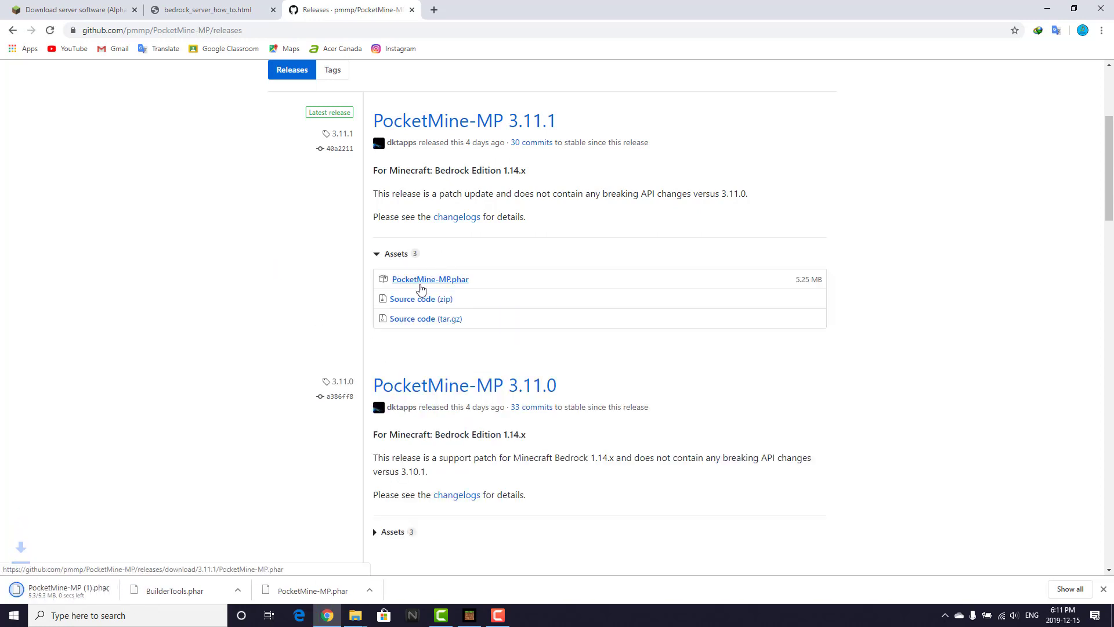
Delete the duplicate PocketMine-MP (1).phar from the Downloads folder in File Explorer.
mouse_move(355, 615)
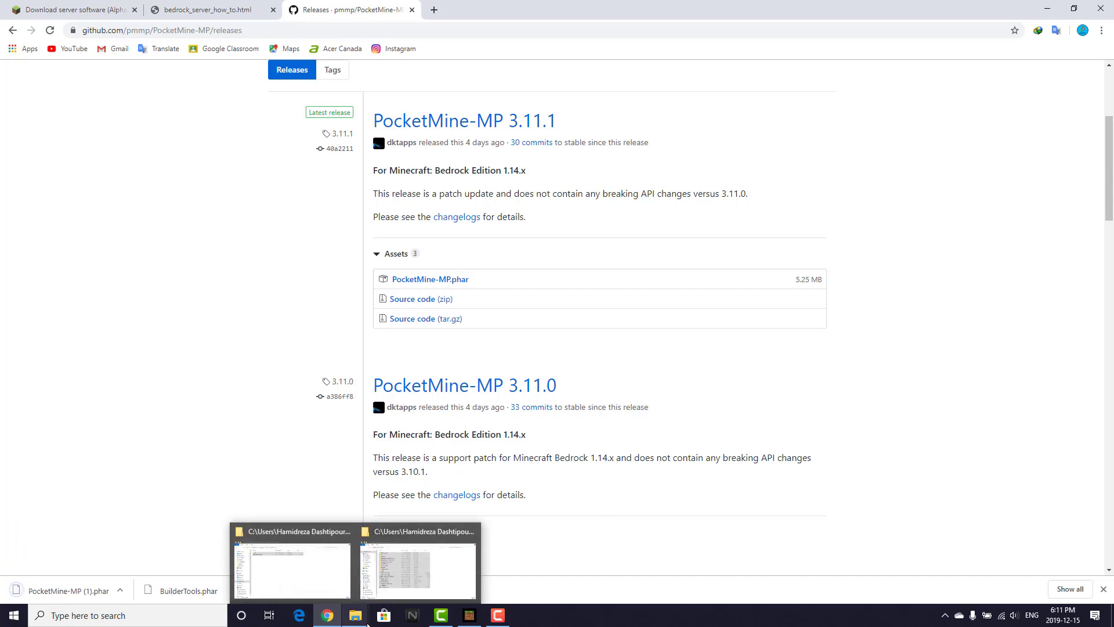
left_click(399, 567)
left_click(255, 259)
left_click(310, 270)
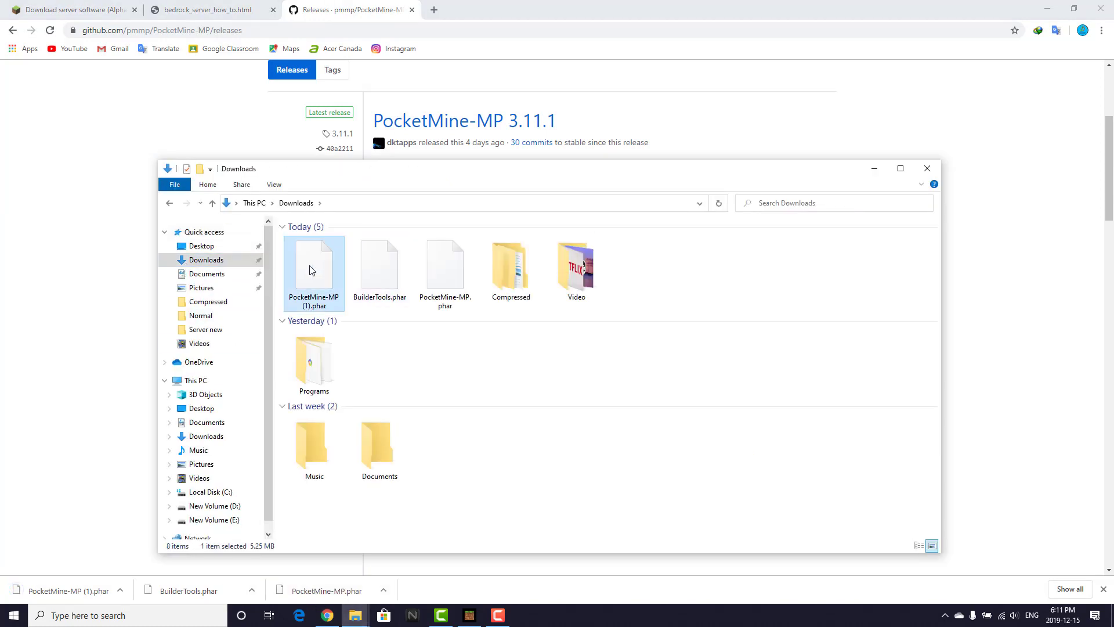
key("Delete")
key("Return")
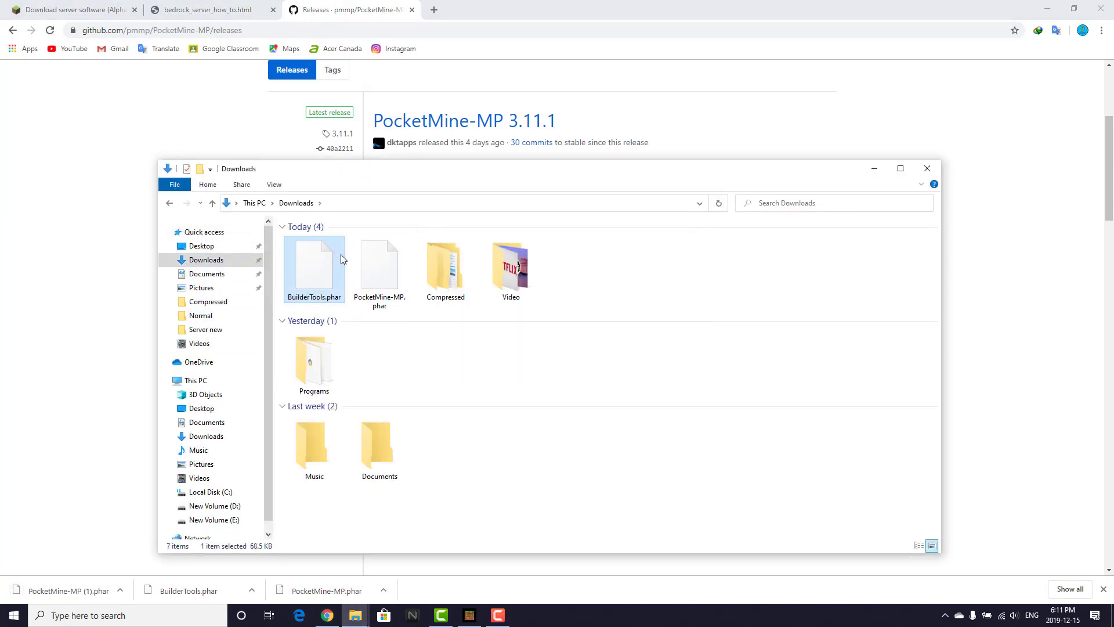
Copy PocketMine-MP.phar from the Downloads folder and paste it into the bedrock-server-1.14.0.9 folder on the Desktop.
left_click(378, 255)
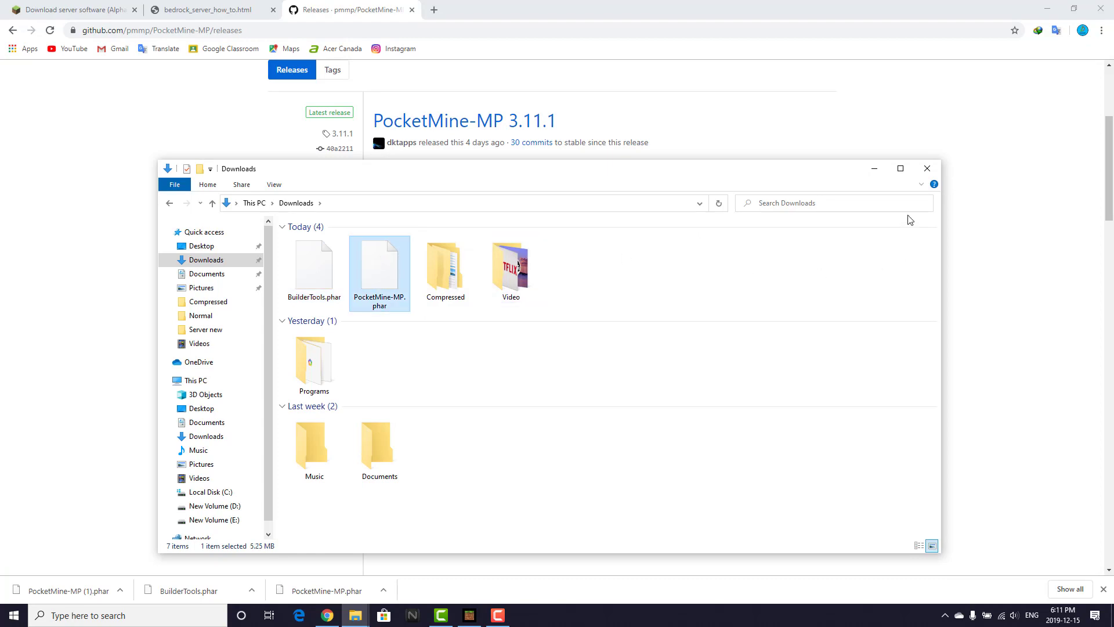
left_click(874, 168)
mouse_move(355, 614)
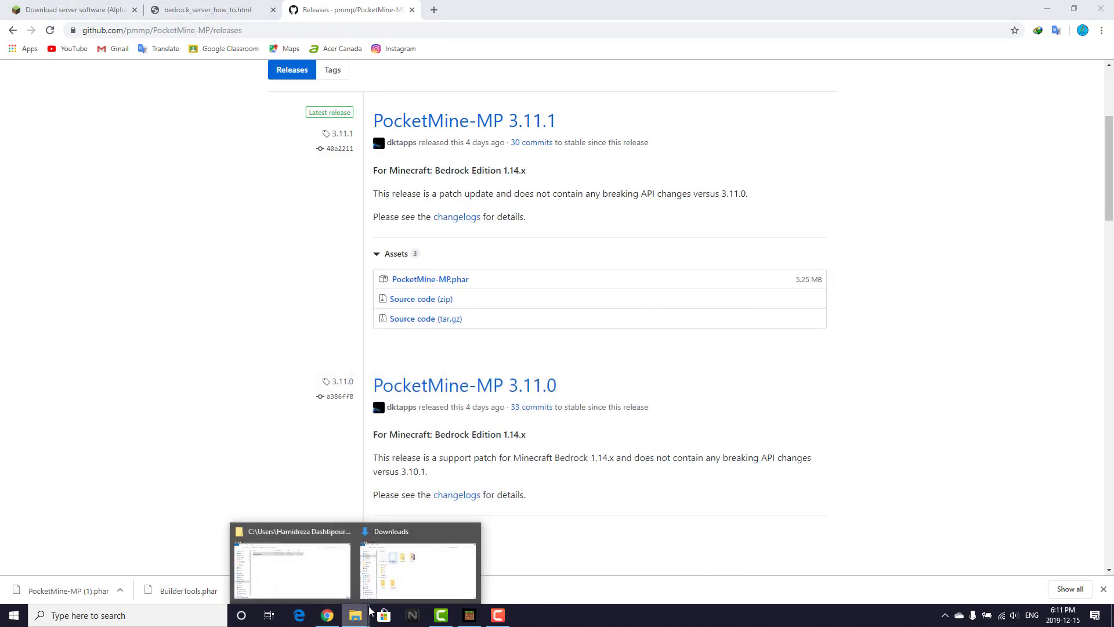
left_click(266, 576)
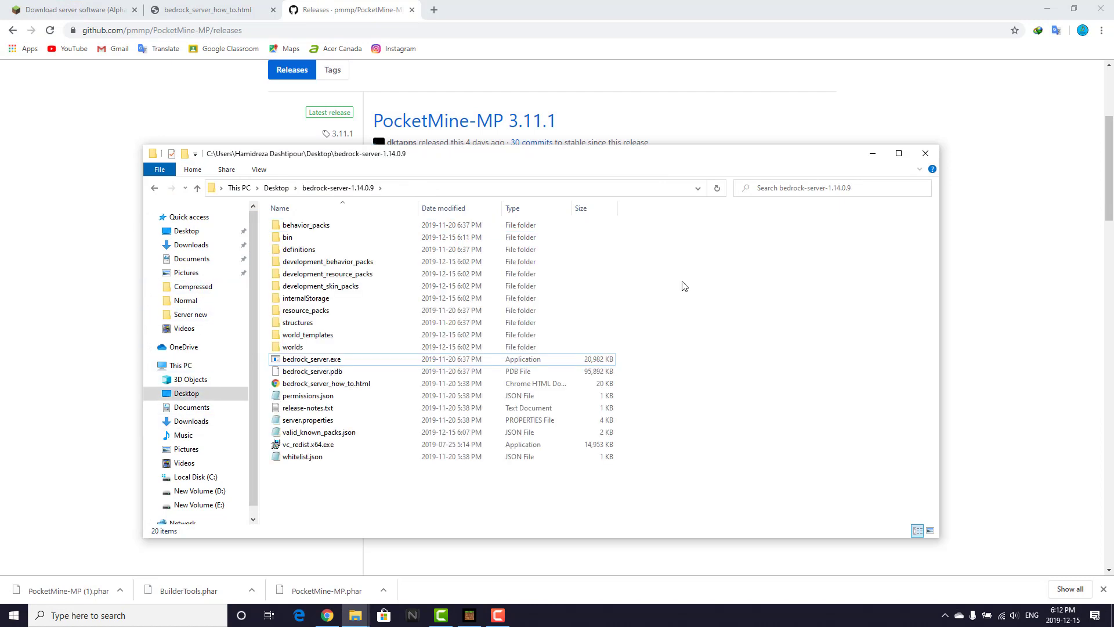
key("ctrl+v")
left_click(302, 481)
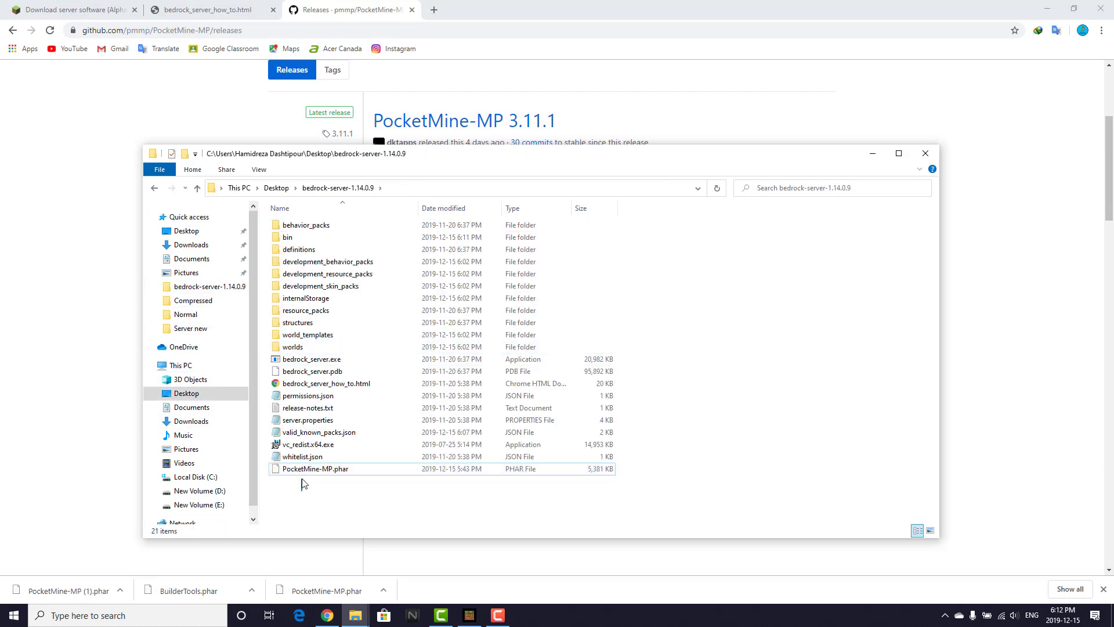
left_click(302, 471)
left_click(342, 481)
Switch to Chrome, go back to the PocketMine-MP manual installation page and open the Windows CMD start script.
left_click(191, 22)
left_click(208, 10)
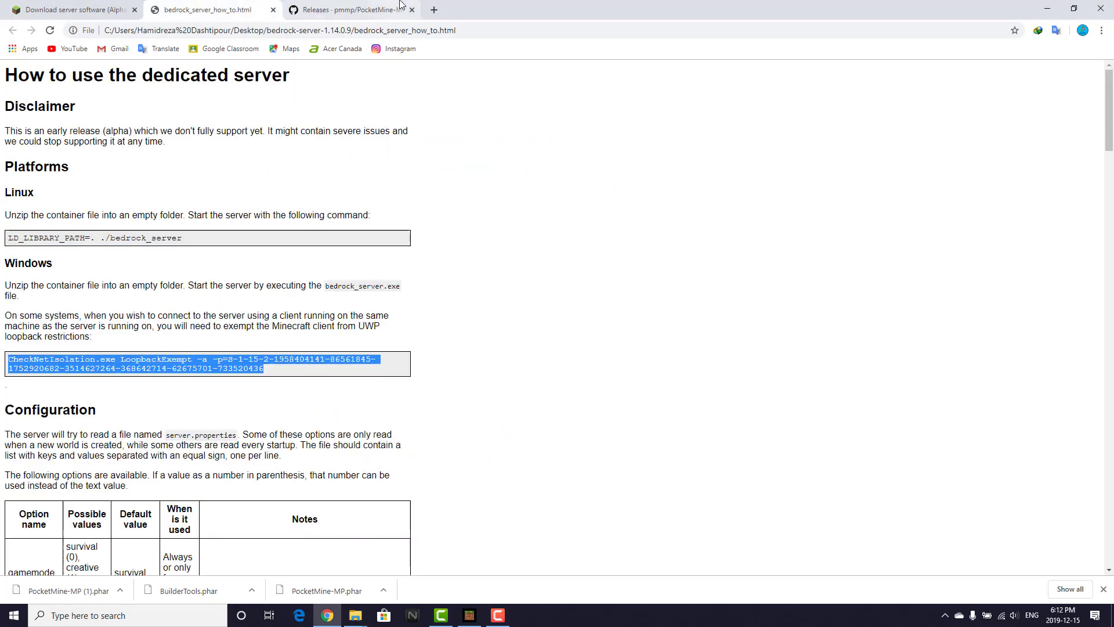
left_click(344, 7)
left_click(13, 30)
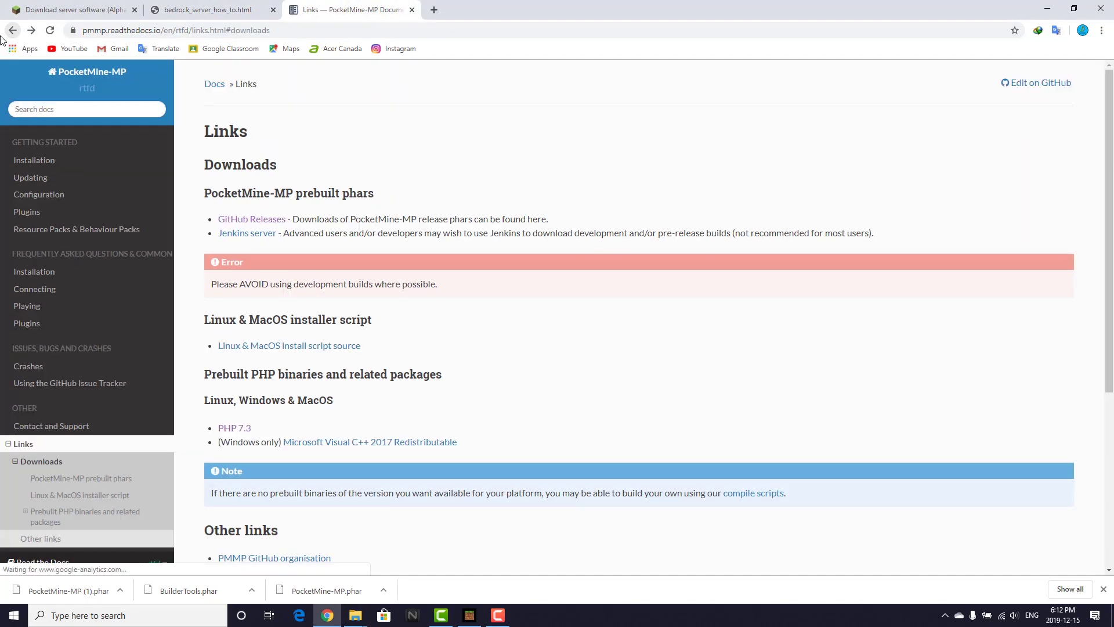
left_click(13, 30)
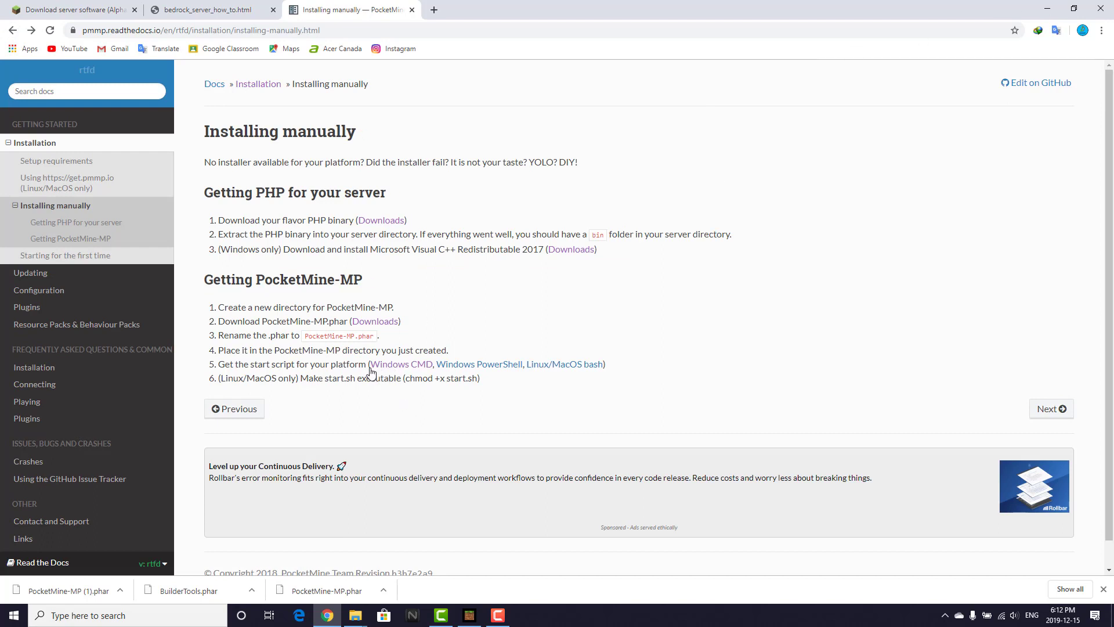
left_click(413, 365)
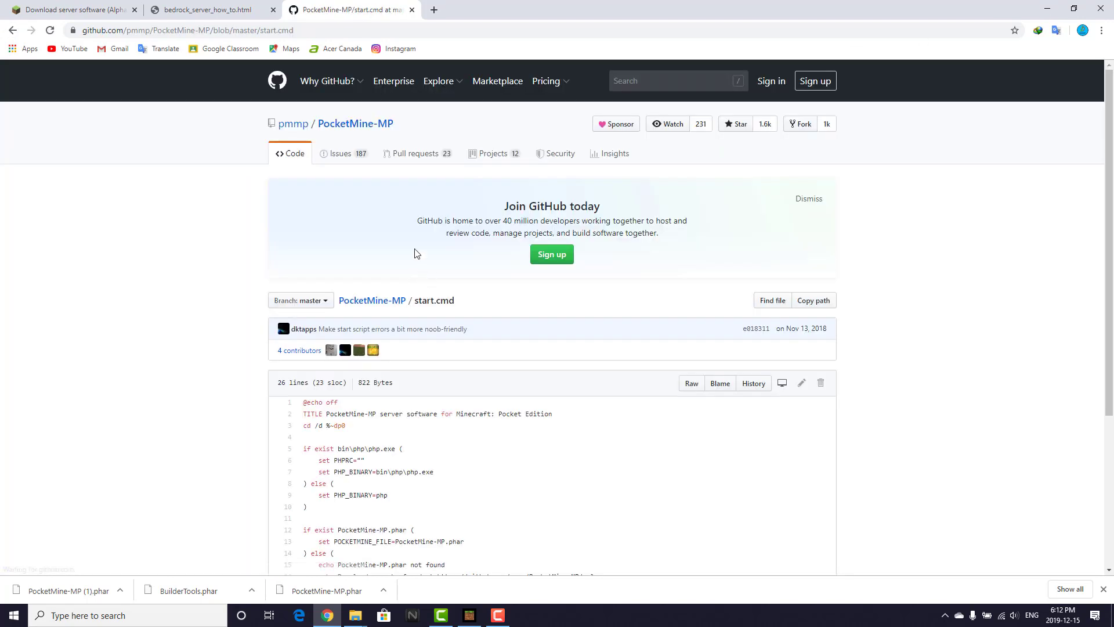
Copy all 26 lines of the start.cmd script code from the GitHub page.
scroll(399, 326, "down", 4)
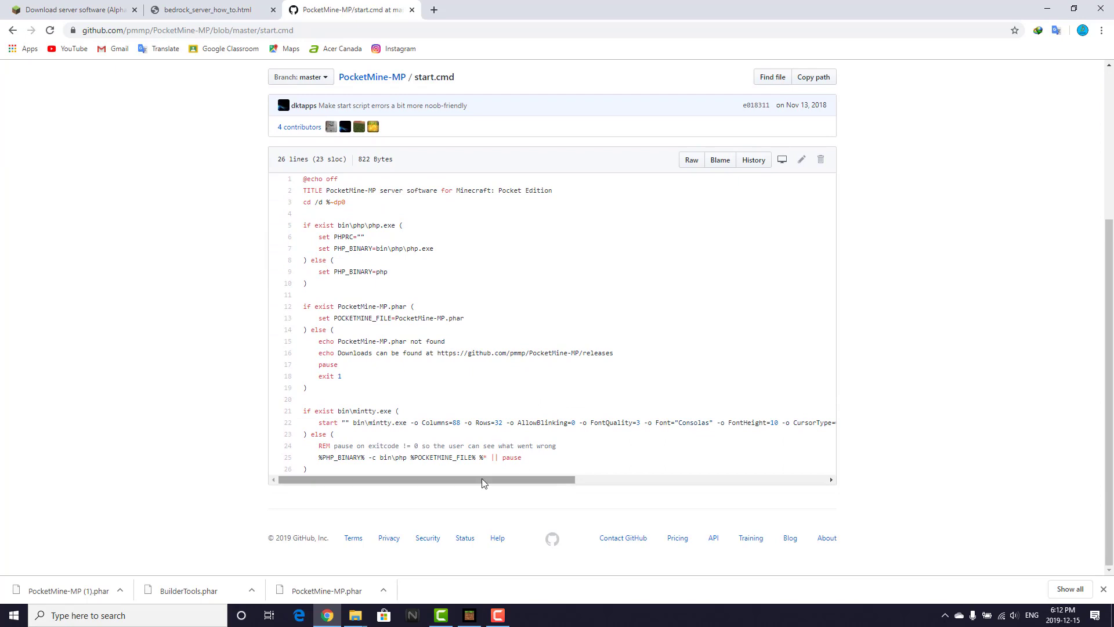
left_click_drag(331, 470, 238, 210)
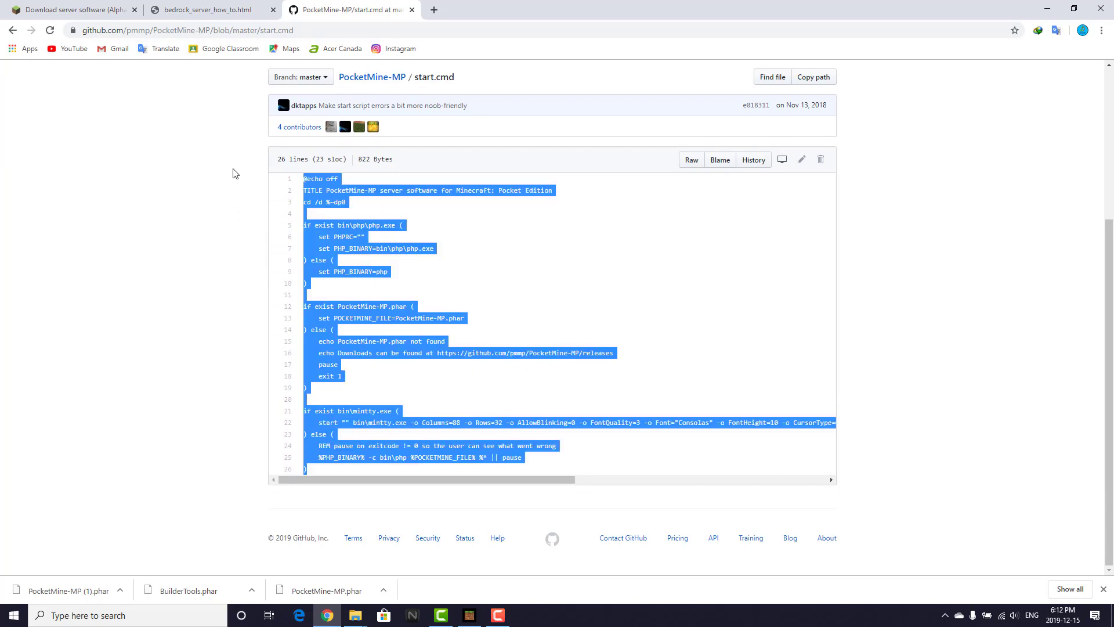
left_click(338, 351)
left_click_drag(316, 469, 245, 238)
key("ctrl+c")
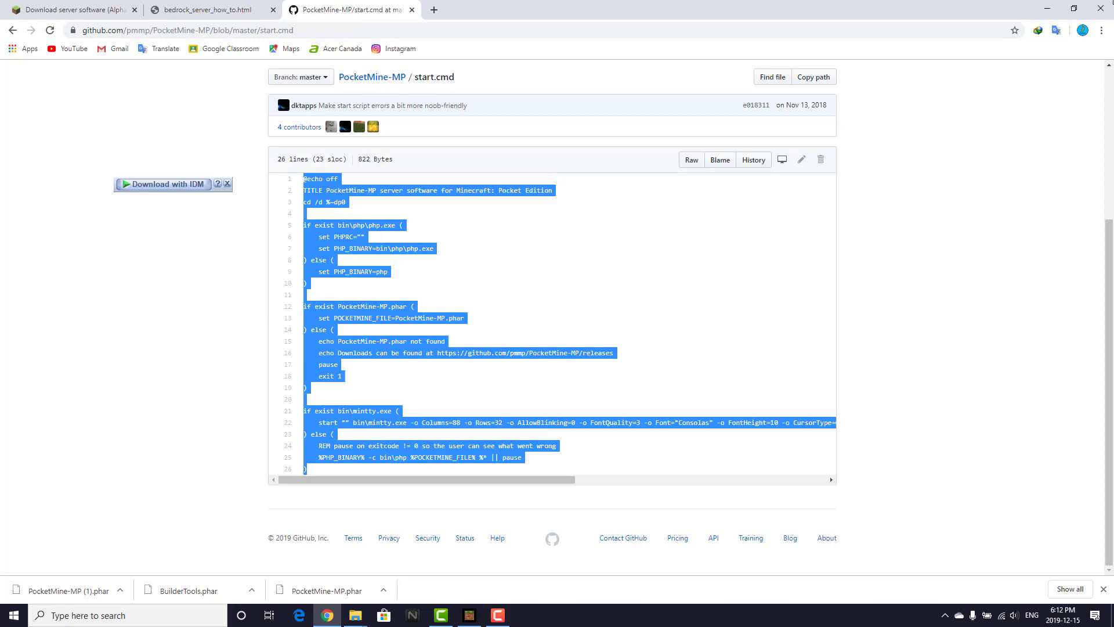
Switch to File Explorer and create a text document named start_server.txt in the bedrock-server-1.14.0.9 folder.
left_click(1048, 10)
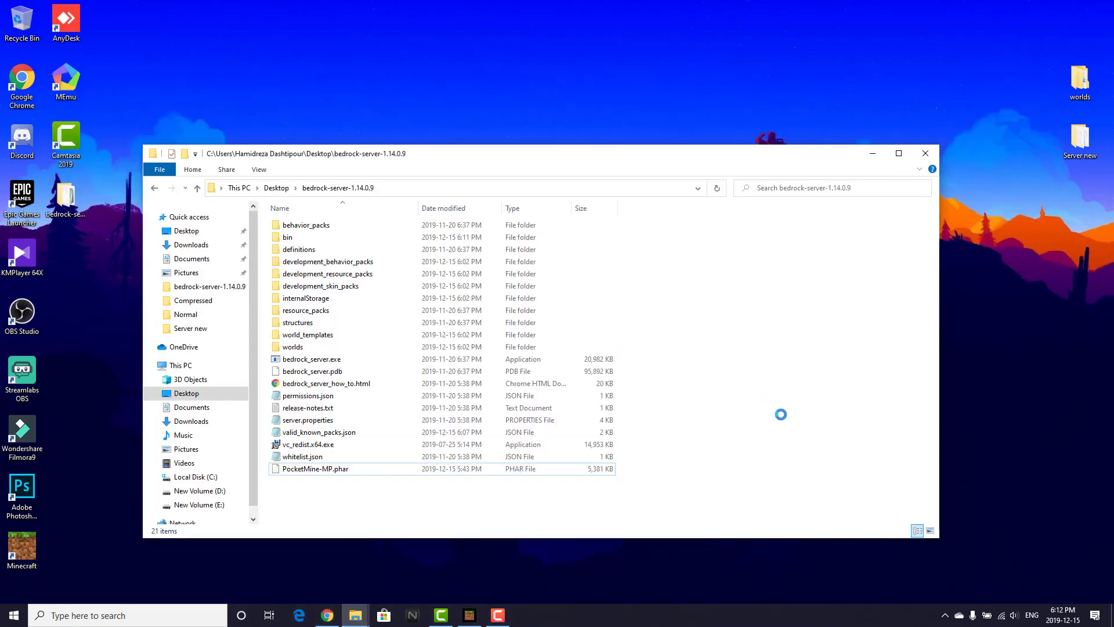
right_click(770, 397)
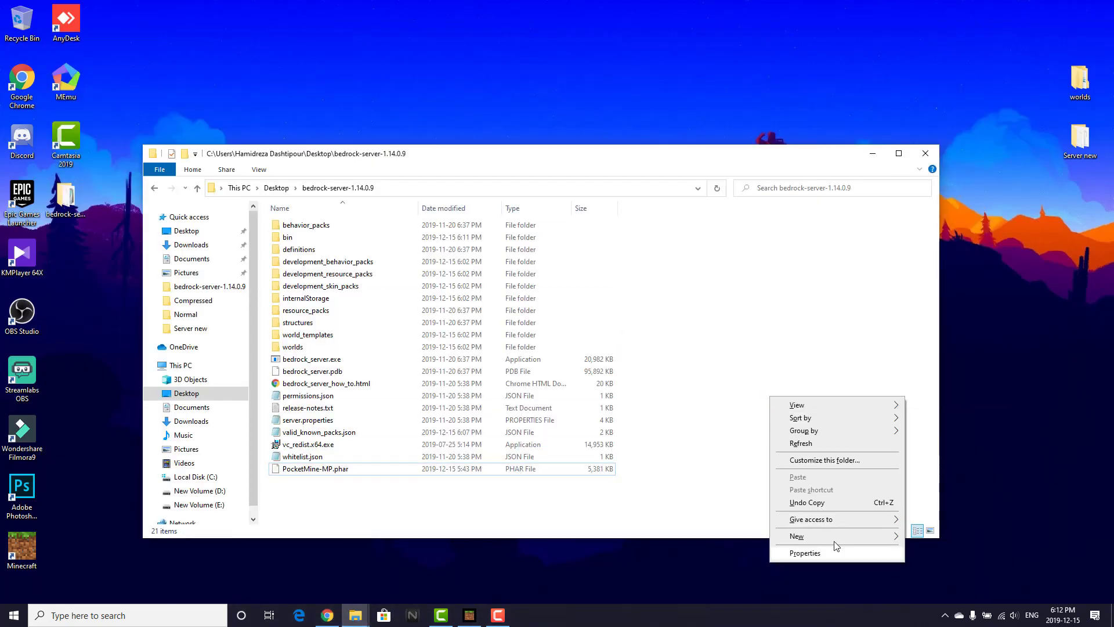
mouse_move(836, 540)
left_click(946, 597)
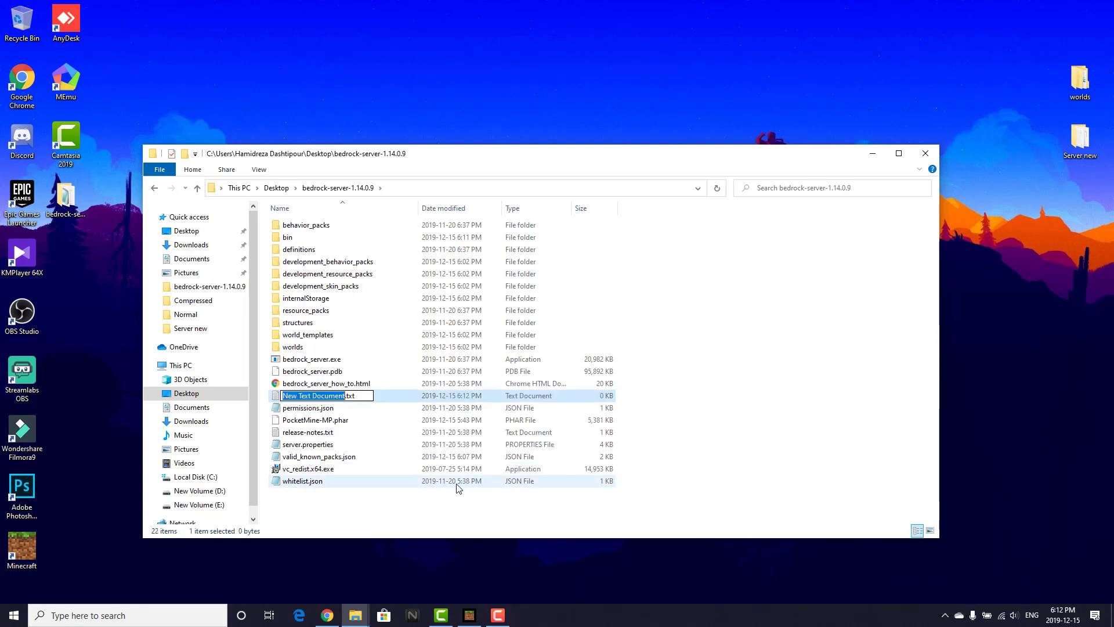
type("start_server")
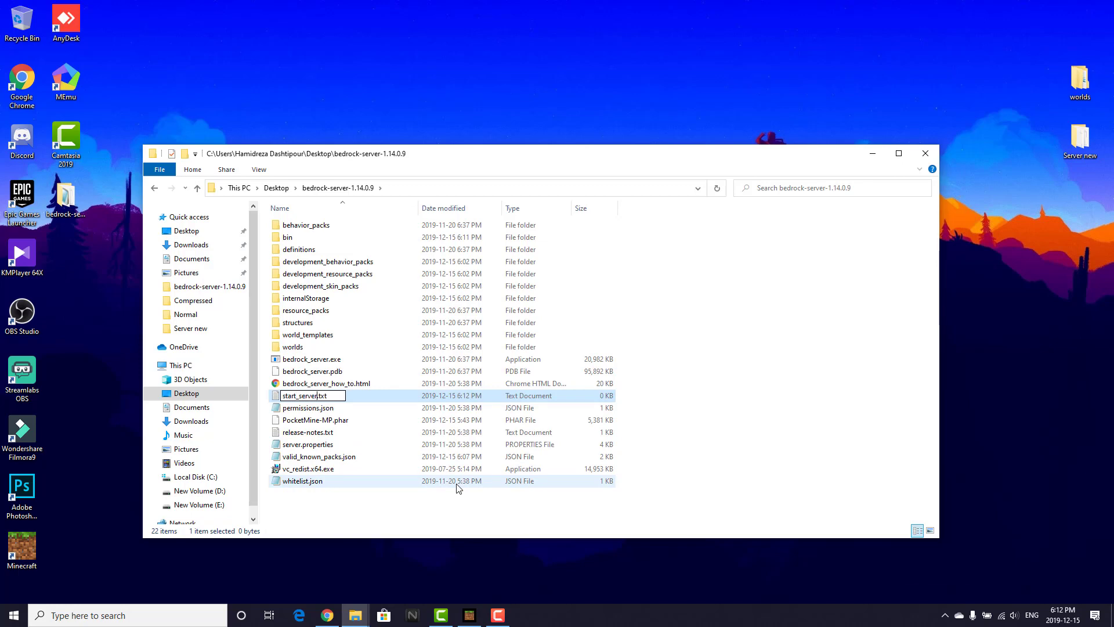
key("Return")
key("Return")
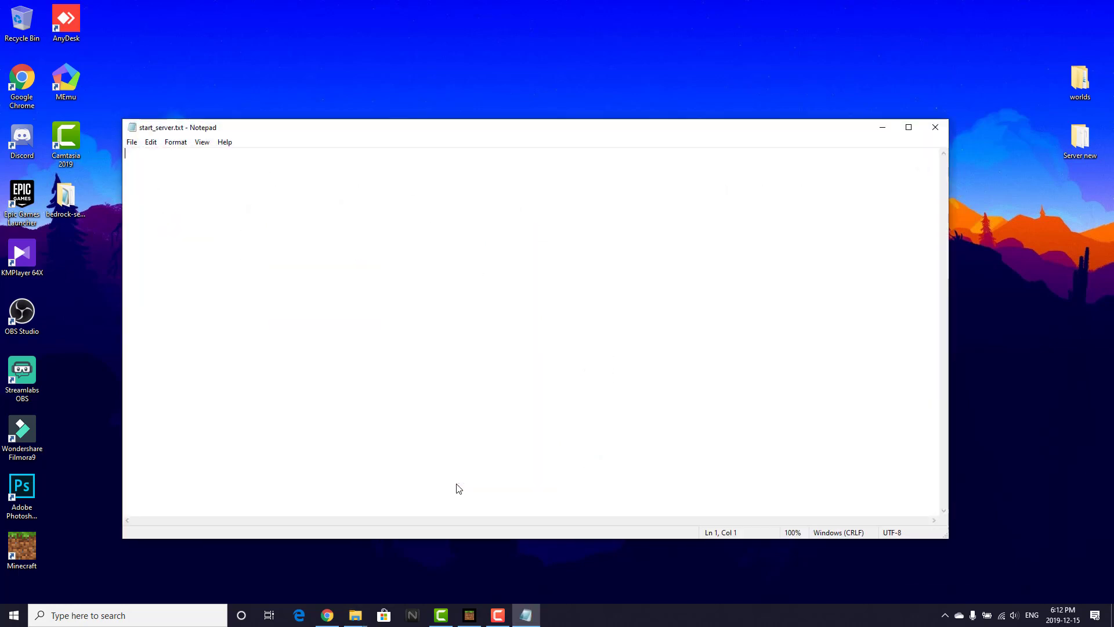
Paste the copied script into start_server.txt, remove the empty first line, then save and close the file.
key("ctrl+v")
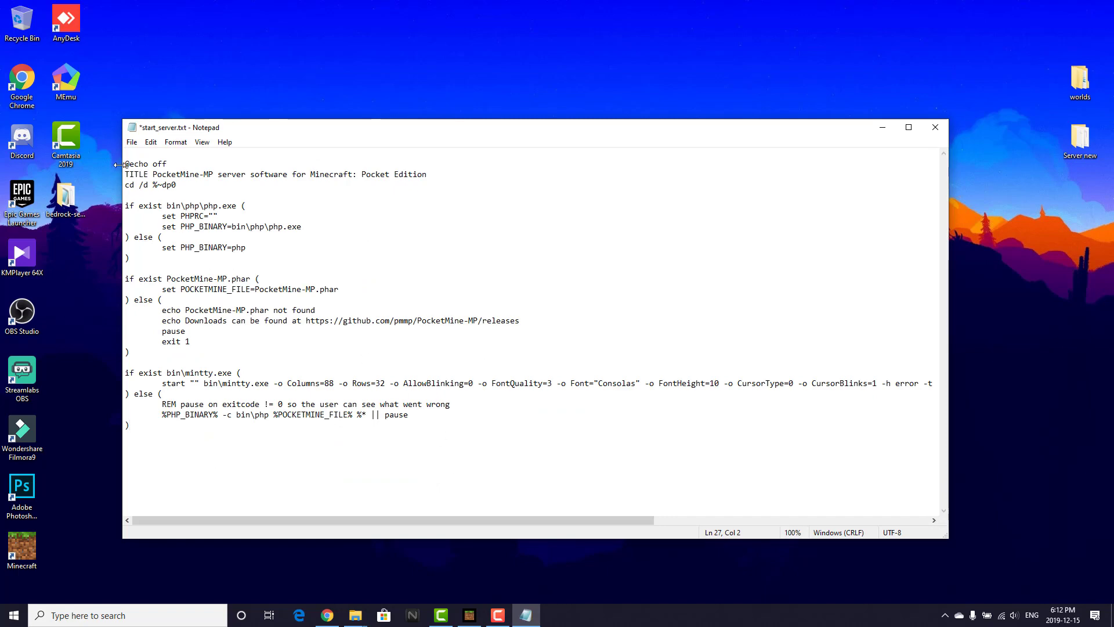
left_click(328, 616)
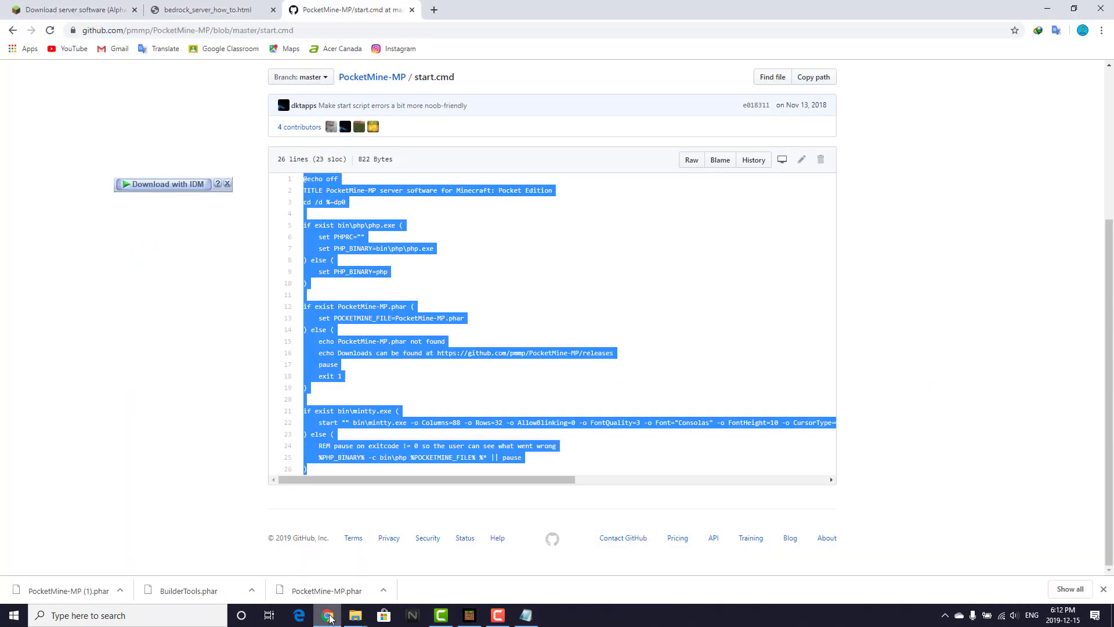
left_click(328, 616)
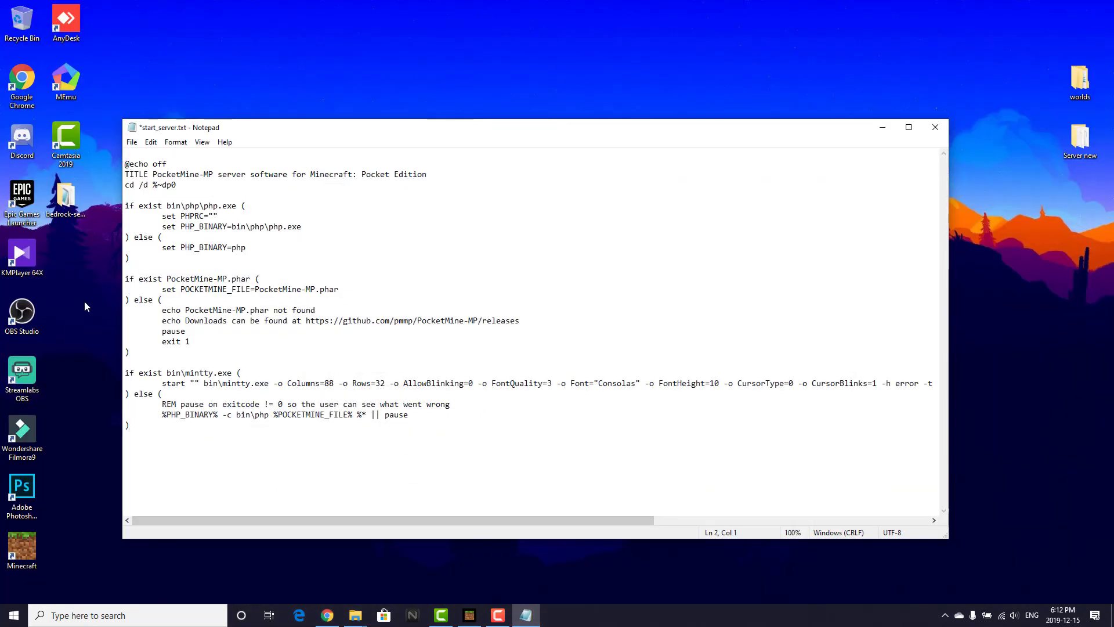
key("BackSpace")
key("ctrl+s")
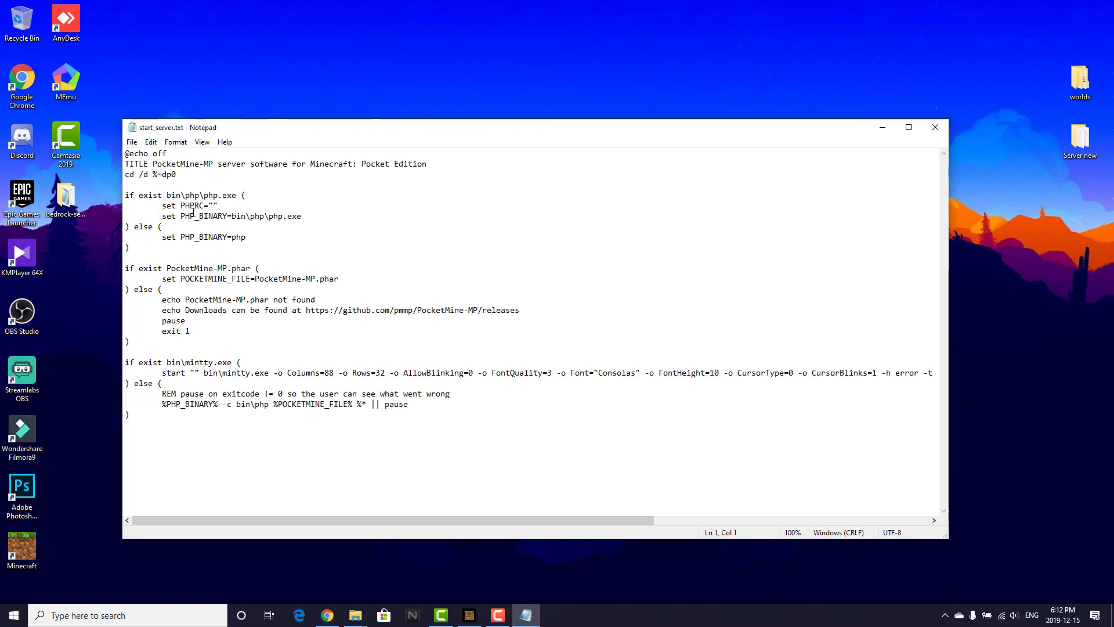
left_click(935, 127)
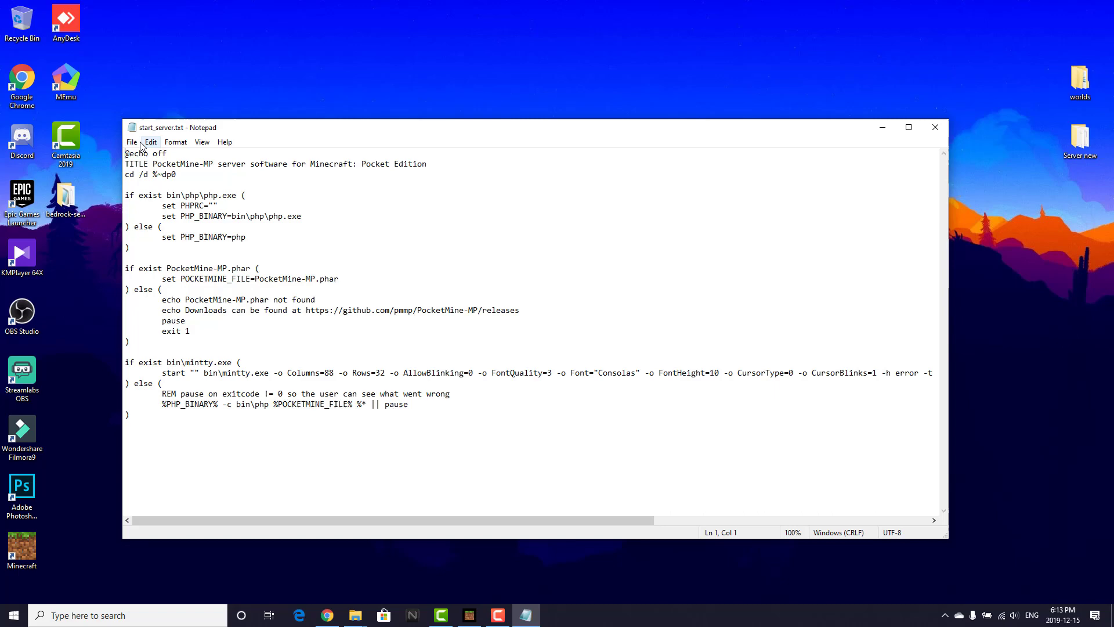
Reopen start_server.txt in Notepad, save a copy as start_server.bat in the same folder and close it.
left_click(132, 141)
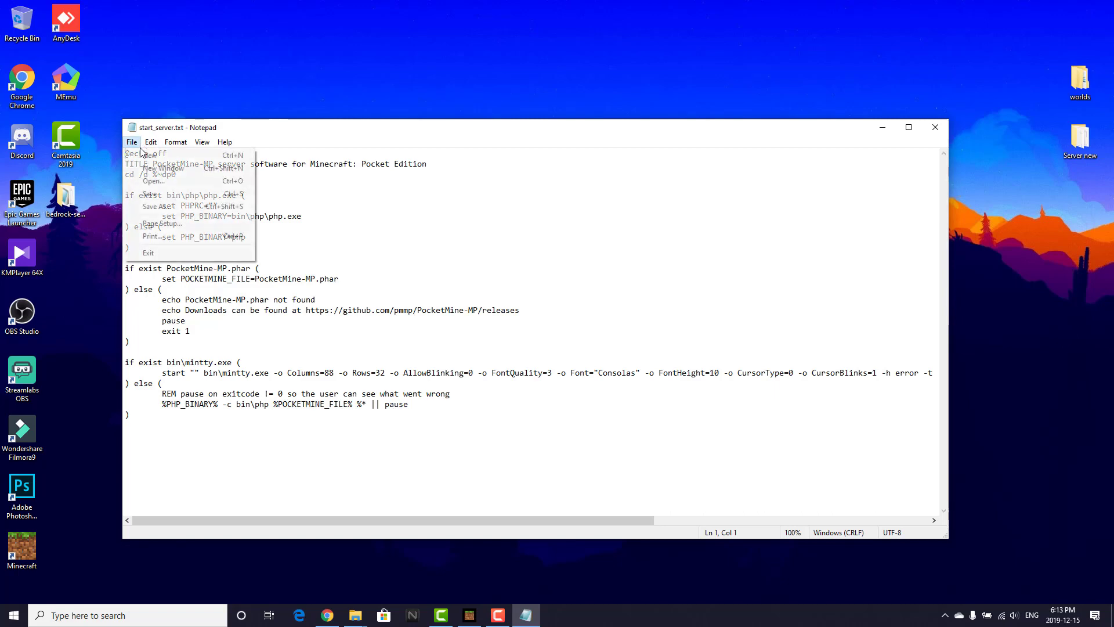
left_click(154, 207)
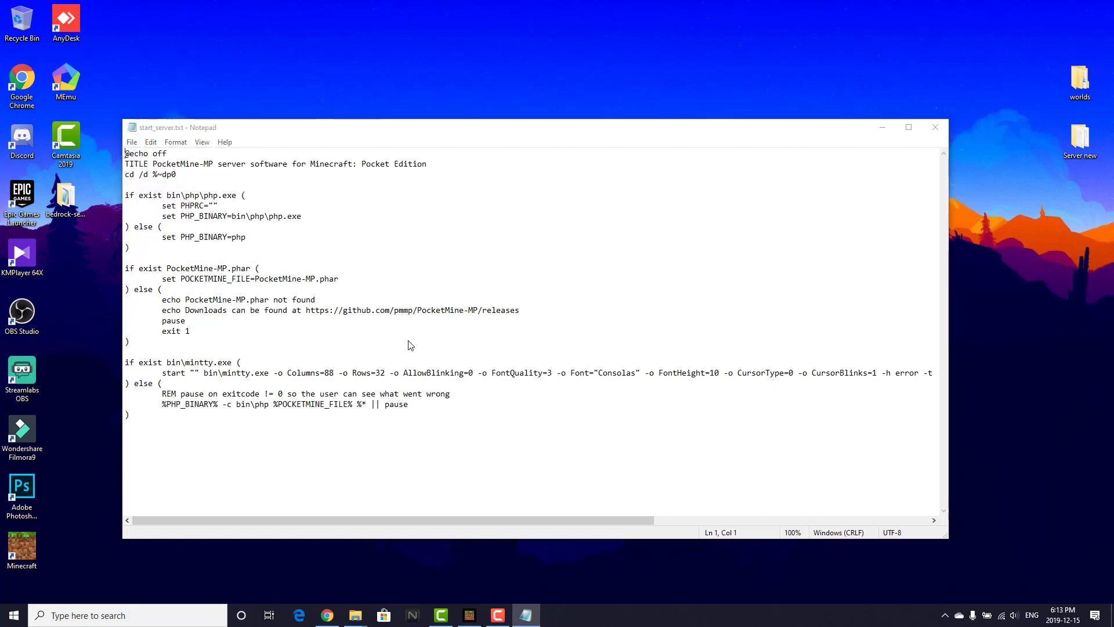
left_click(282, 416)
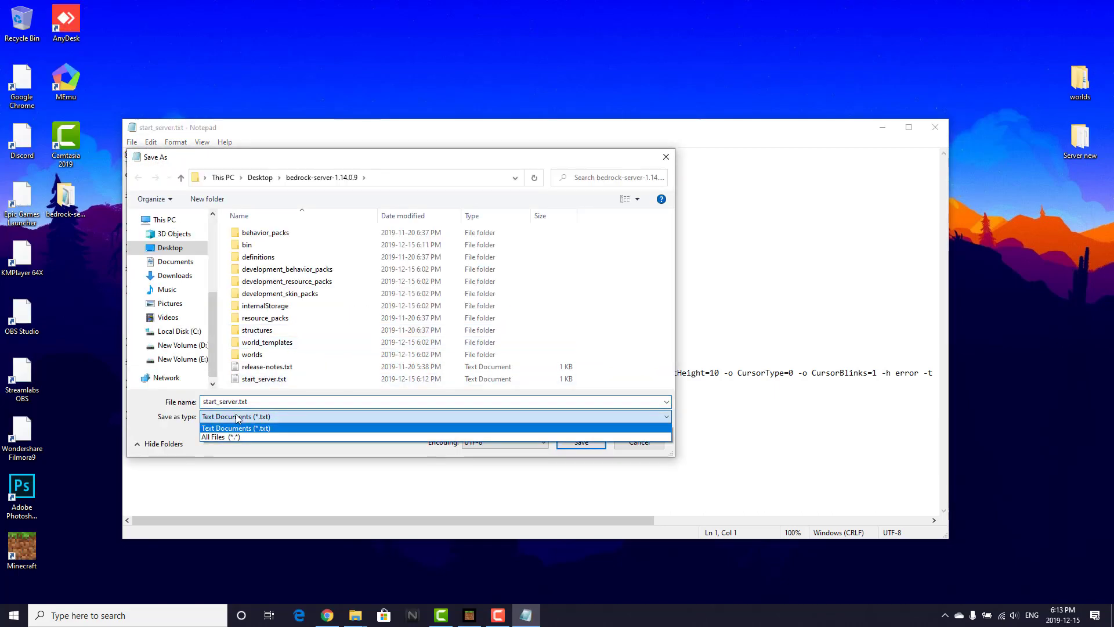
left_click(162, 390)
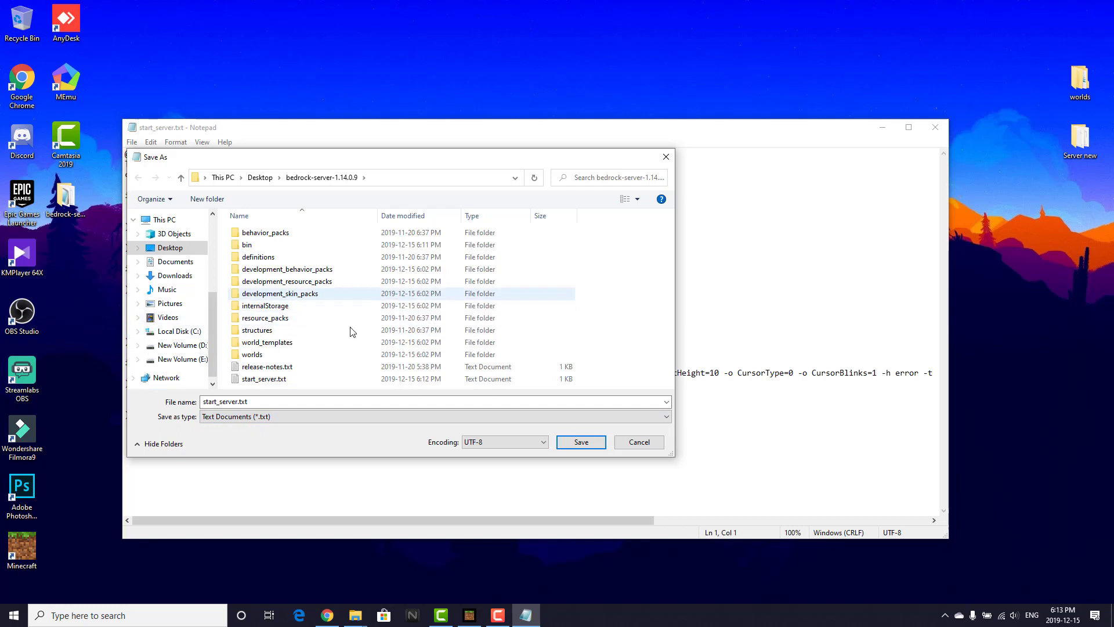
double_click(251, 401)
left_click(255, 403)
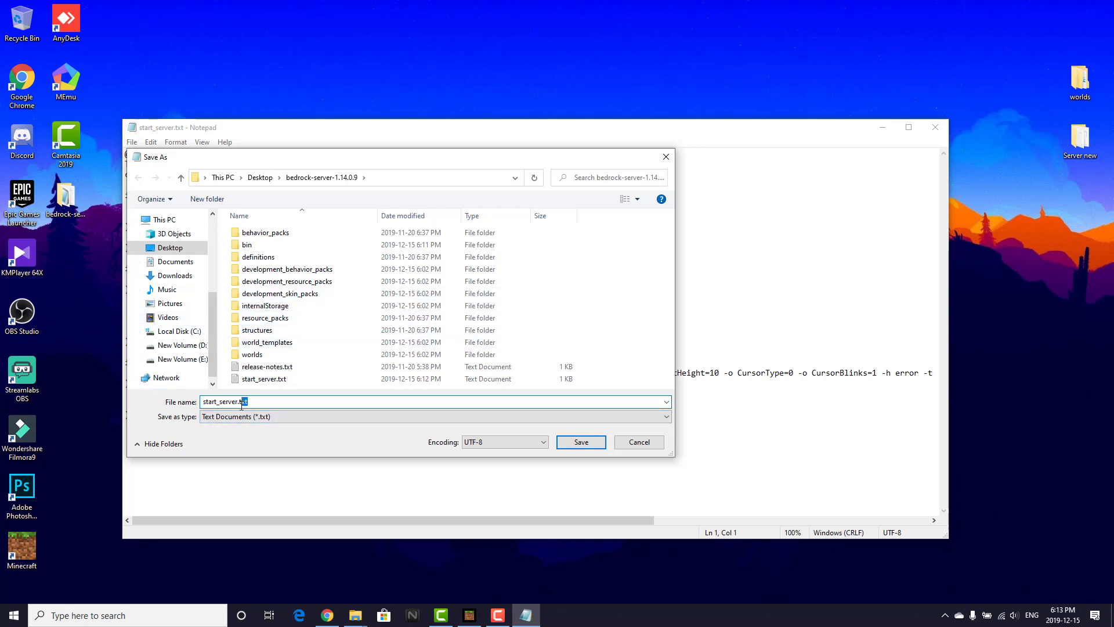
type("ba")
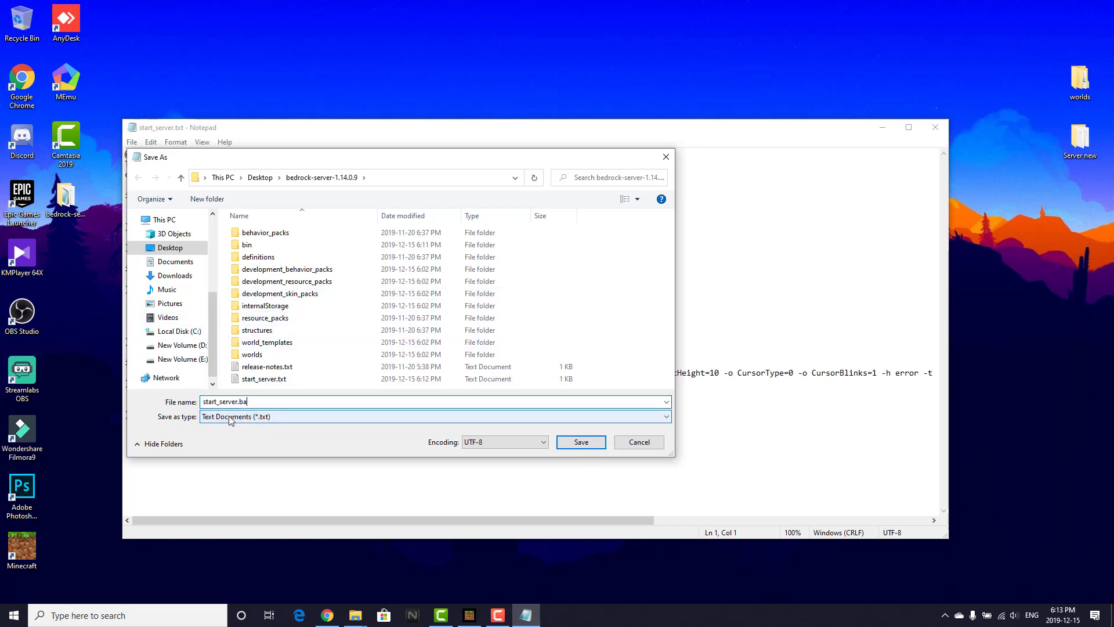
type("t")
left_click(581, 442)
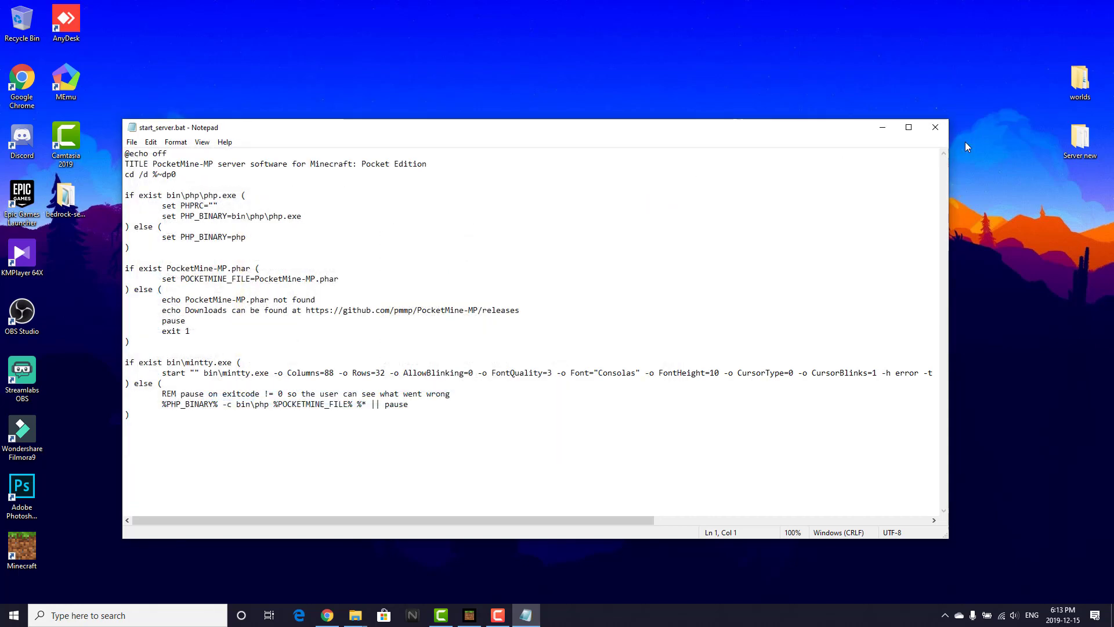
left_click(935, 127)
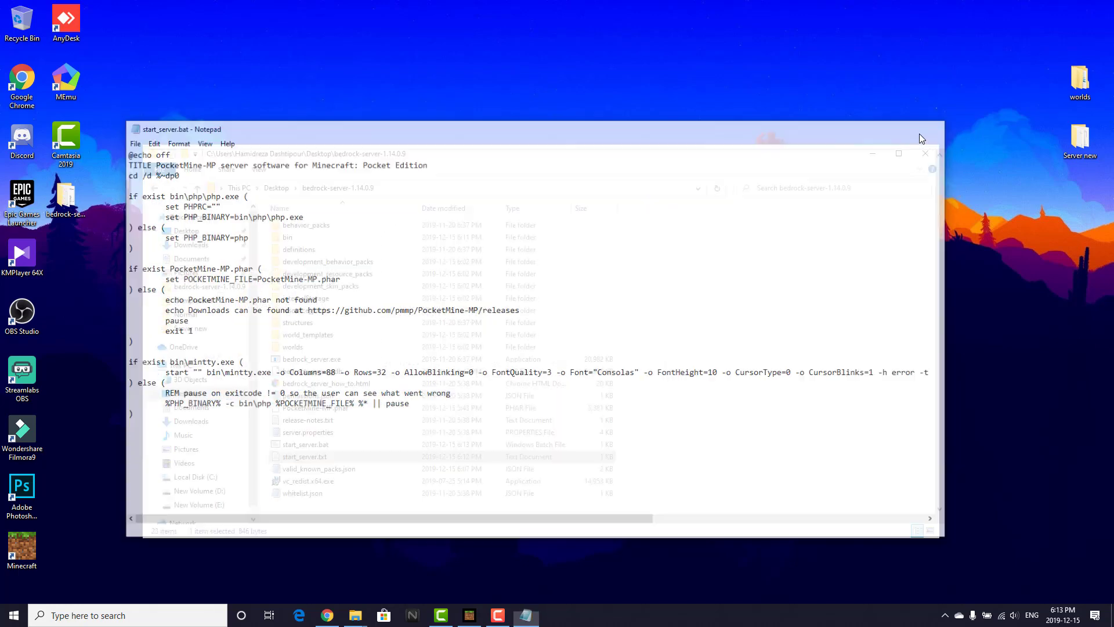